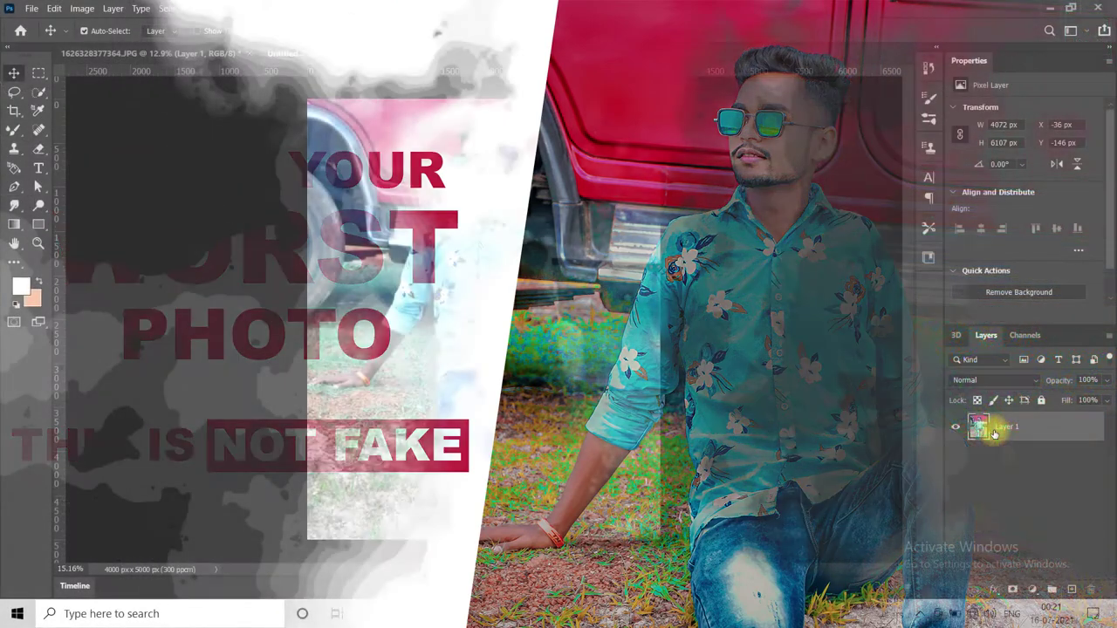
# - Duplicate Layer 1 with Ctrl+J to create Layer 1 copy
pyautogui.hotkey('ctrl', 'j')
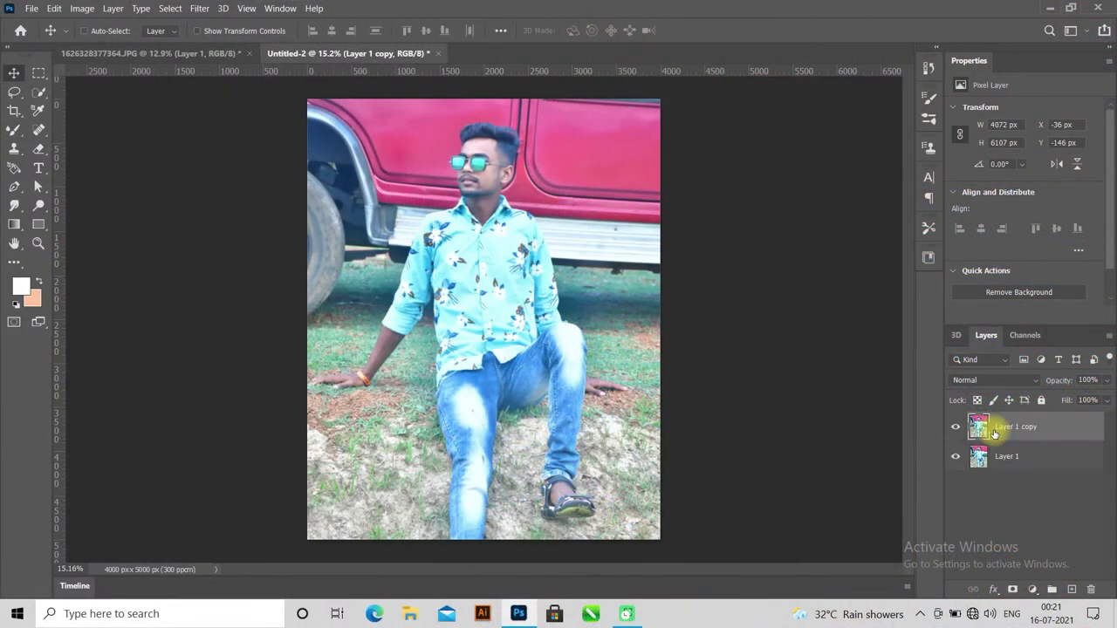
# - Add a Curves layer auto-corrected with Find Dark & Light Colors, toggling it to compare
pyautogui.click(1033, 590)
pyautogui.click(1045, 410)
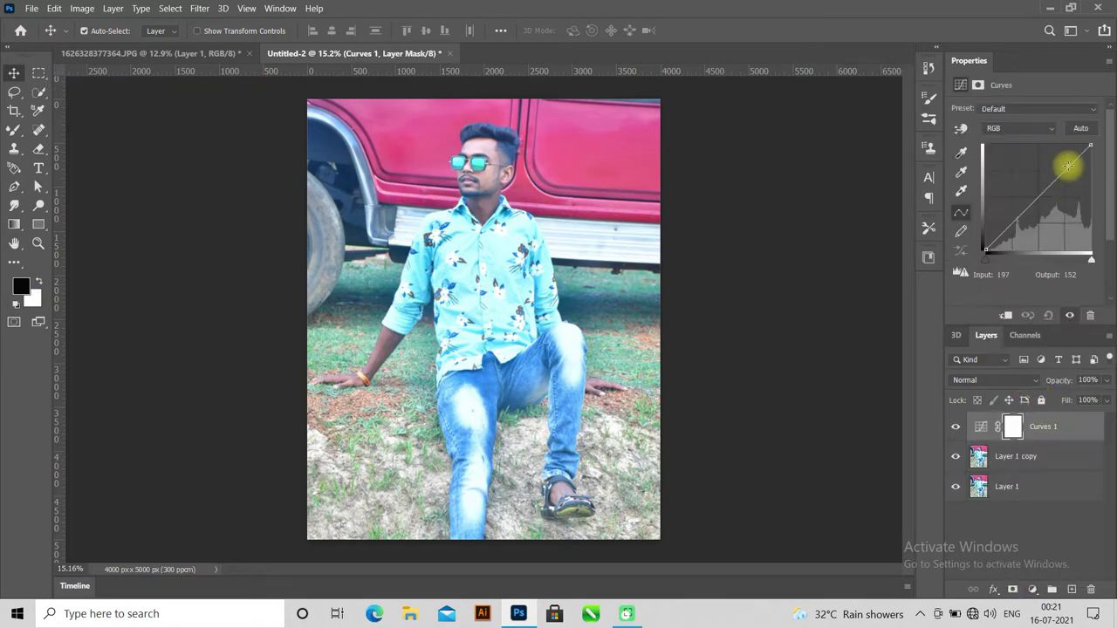
pyautogui.keyDown('alt'); pyautogui.click(1081, 129); pyautogui.keyUp('alt')
pyautogui.click(698, 183)
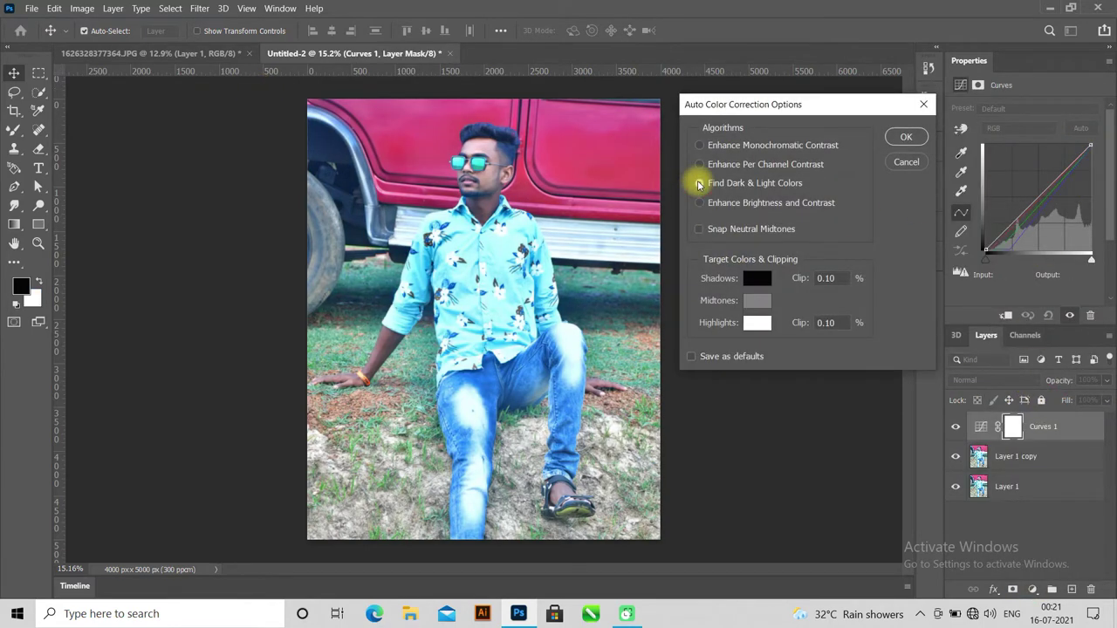
pyautogui.click(905, 137)
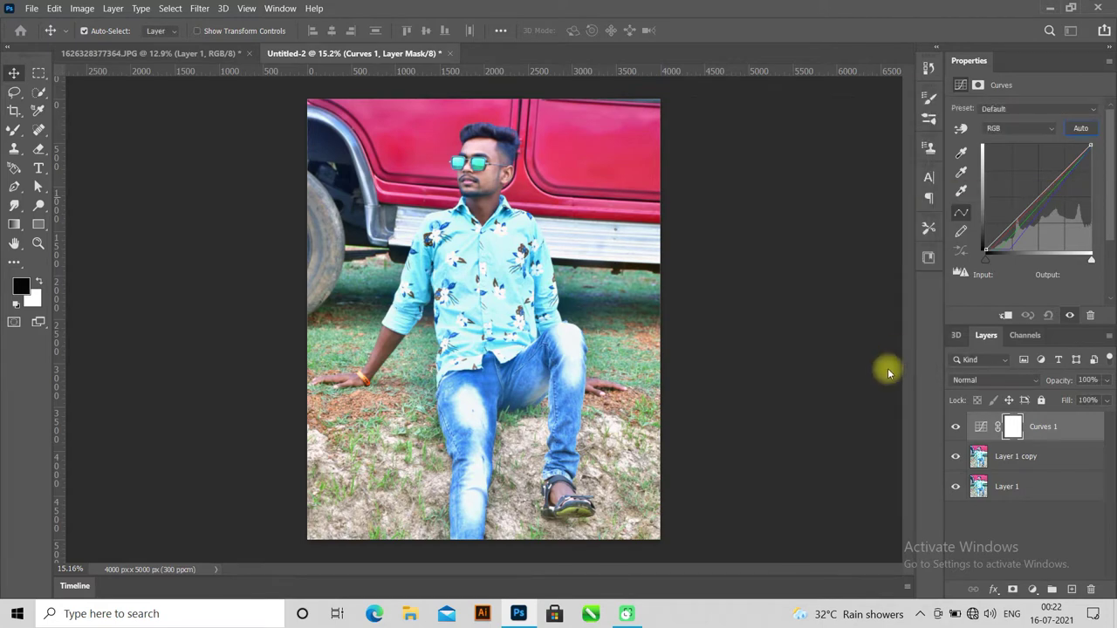
pyautogui.click(956, 427)
pyautogui.click(955, 427)
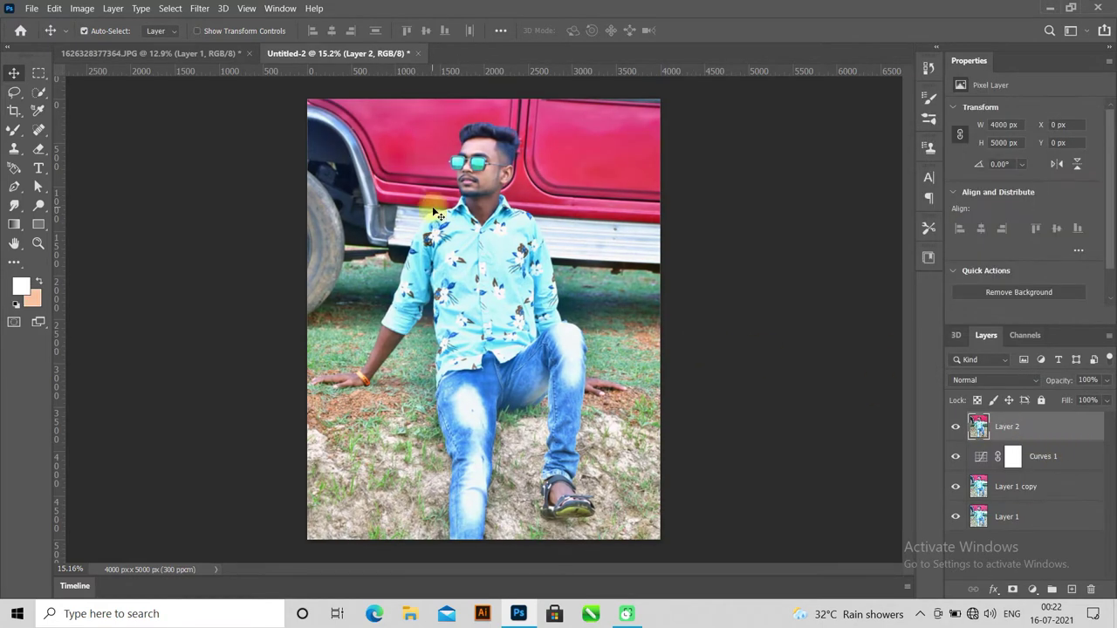
# - Duplicate the merged Layer 2 and open the copy in the Camera Raw Filter
pyautogui.hotkey('ctrl', 'j')
pyautogui.click(199, 8)
pyautogui.click(253, 107)
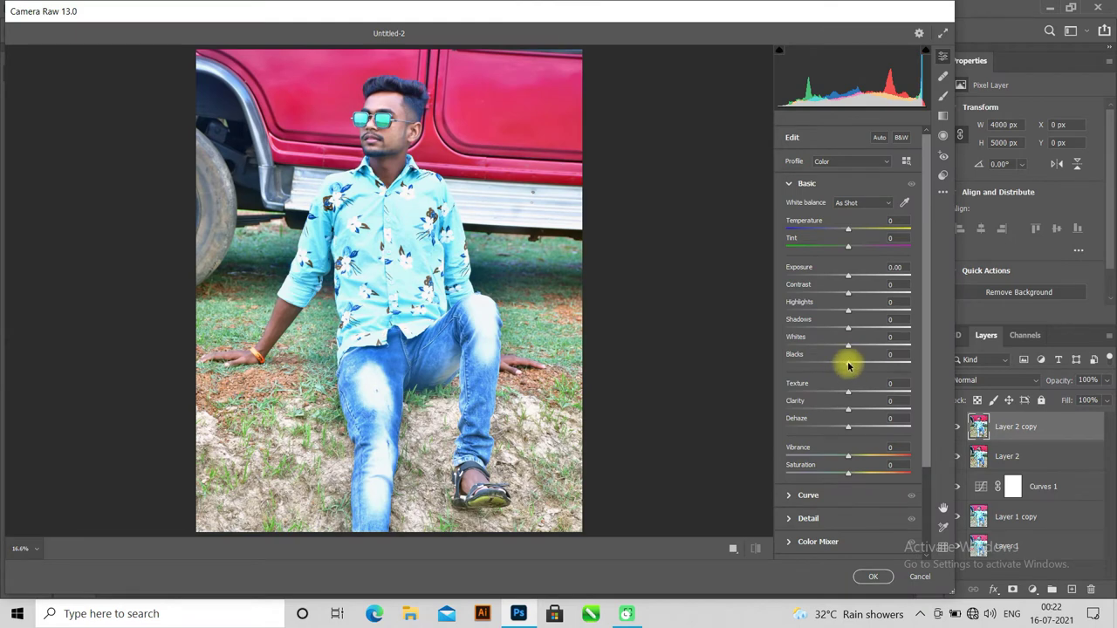
# - Set Blacks +100, Whites -100, Shadows +100 and Highlights -82 in Camera Raw's Basic panel
pyautogui.moveTo(848, 363); pyautogui.dragTo(930, 369)
pyautogui.moveTo(847, 346)
pyautogui.mouseDown()
pyautogui.moveTo(884, 350)
pyautogui.moveTo(725, 349)
pyautogui.mouseUp()
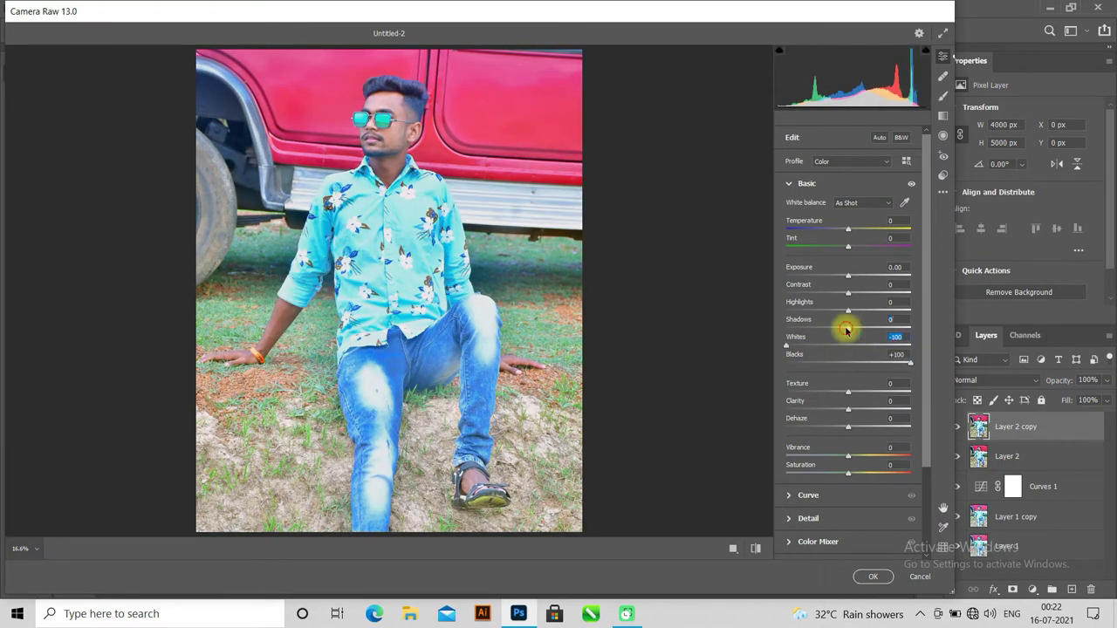
pyautogui.moveTo(848, 327); pyautogui.dragTo(930, 337)
pyautogui.moveTo(846, 311)
pyautogui.mouseDown()
pyautogui.moveTo(902, 309)
pyautogui.moveTo(716, 314)
pyautogui.moveTo(958, 324)
pyautogui.moveTo(797, 385)
pyautogui.mouseUp()
# - Raise contrast, add Clarity +33, ease dehaze, warm temperature, tint green, and set Vibrance -10
pyautogui.moveTo(848, 293)
pyautogui.mouseDown()
pyautogui.moveTo(873, 301)
pyautogui.moveTo(846, 278)
pyautogui.mouseUp()
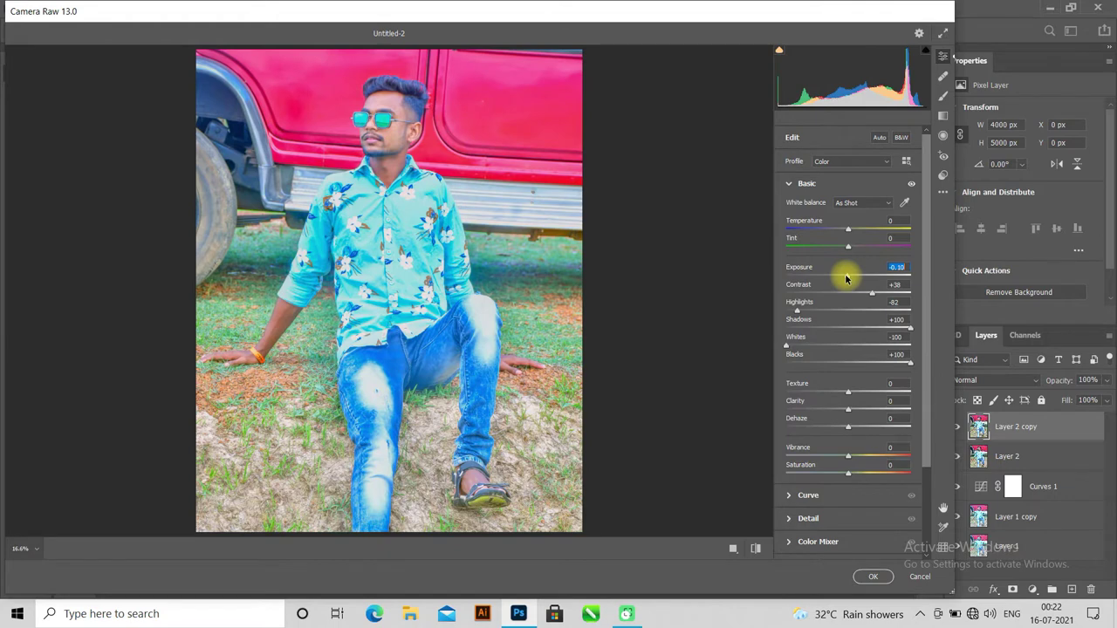
pyautogui.moveTo(848, 412); pyautogui.dragTo(866, 412)
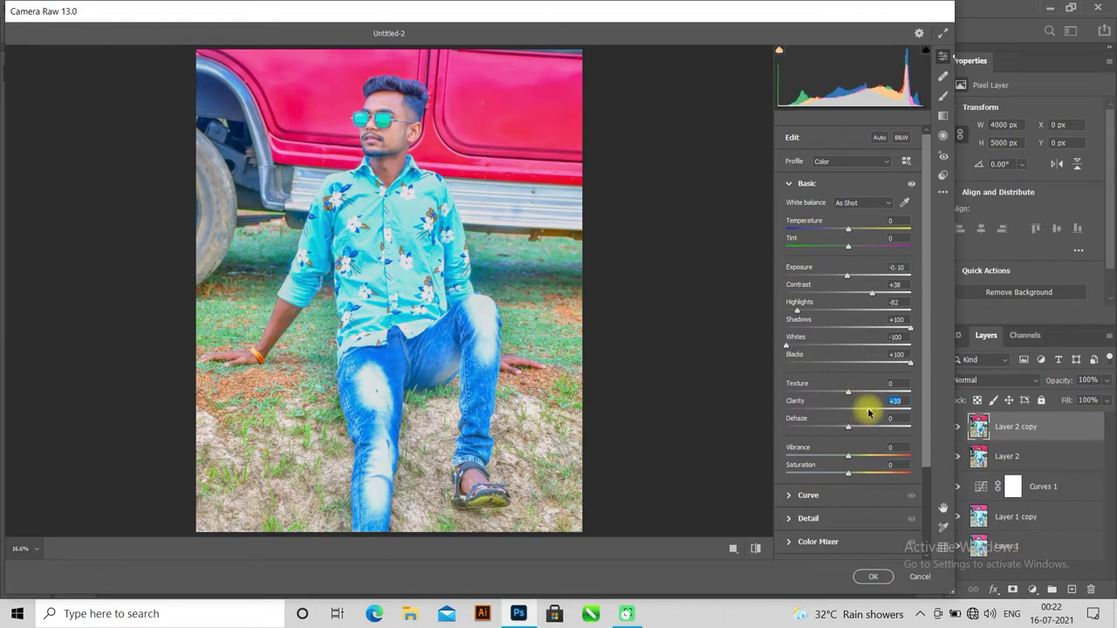
pyautogui.moveTo(858, 430); pyautogui.dragTo(843, 428)
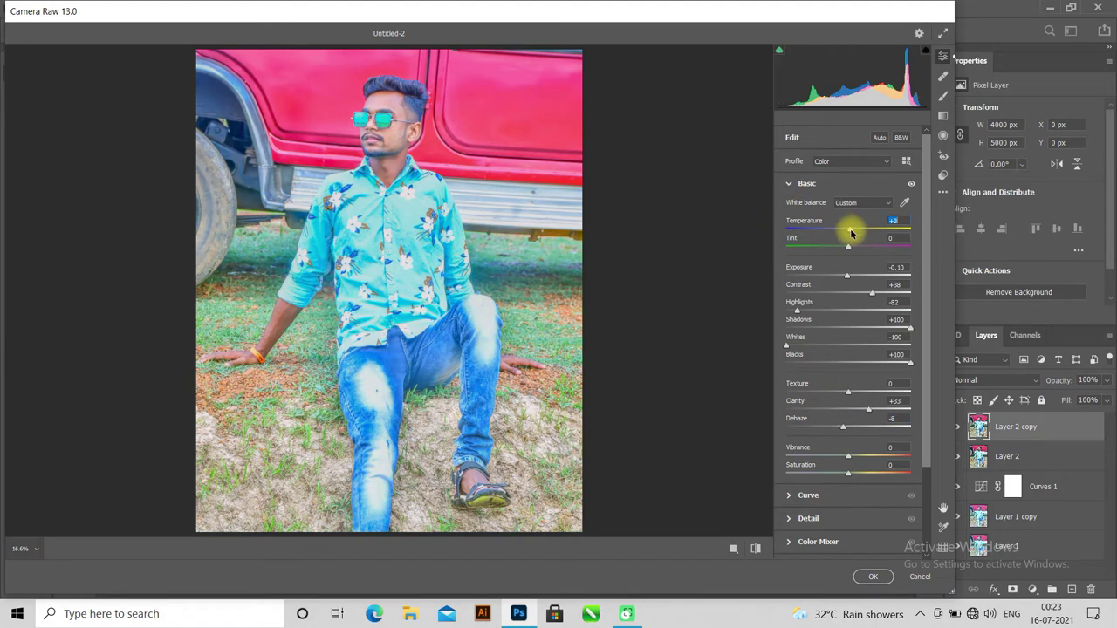
pyautogui.moveTo(851, 232); pyautogui.dragTo(853, 235)
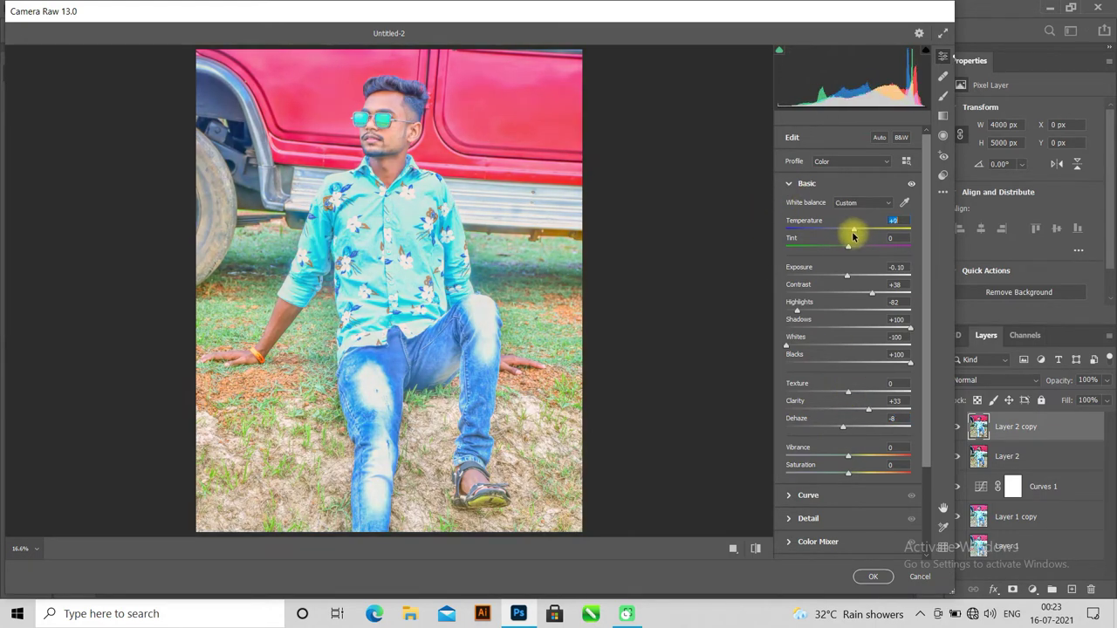
pyautogui.moveTo(855, 249); pyautogui.dragTo(842, 250)
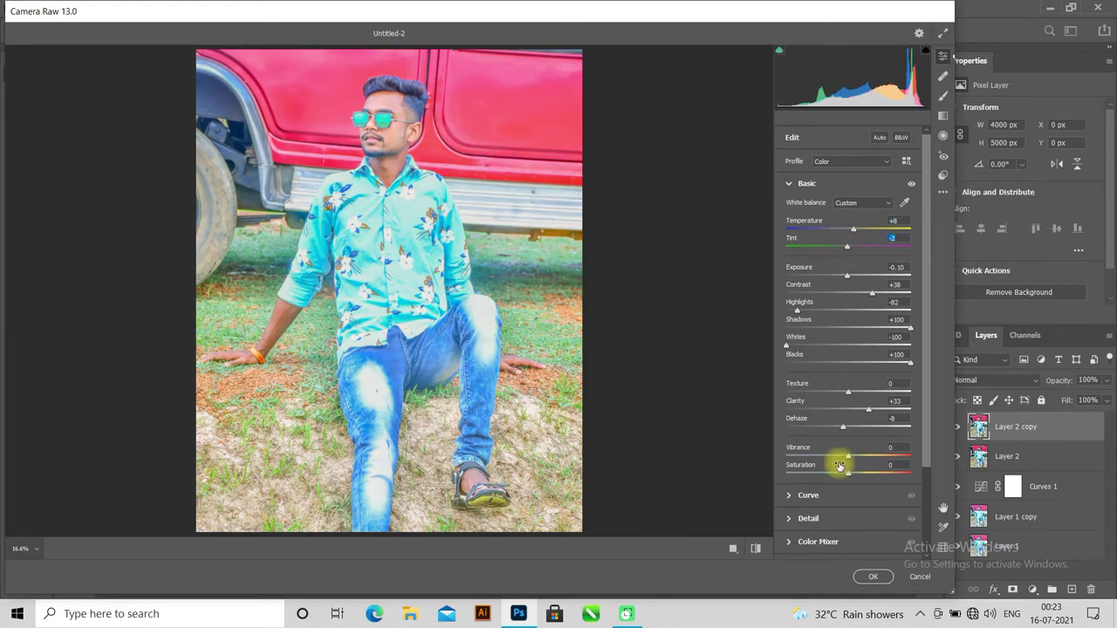
pyautogui.moveTo(847, 460); pyautogui.dragTo(839, 459)
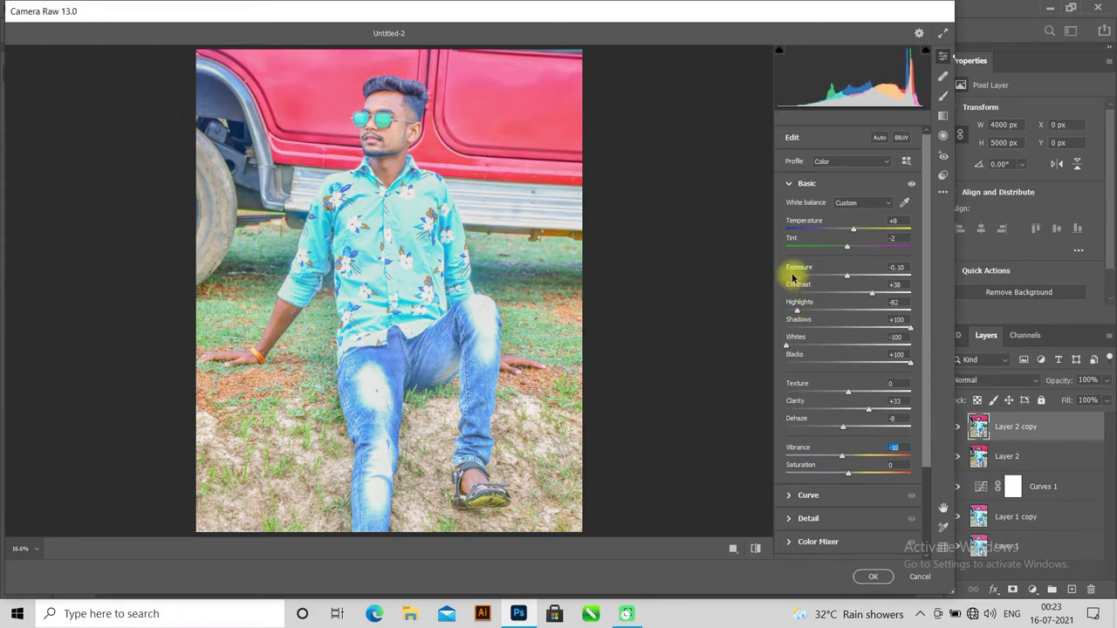
pyautogui.click(788, 183)
# - Switch to the parametric tone curve, setting Shadows -50 and Darks +20
pyautogui.click(789, 207)
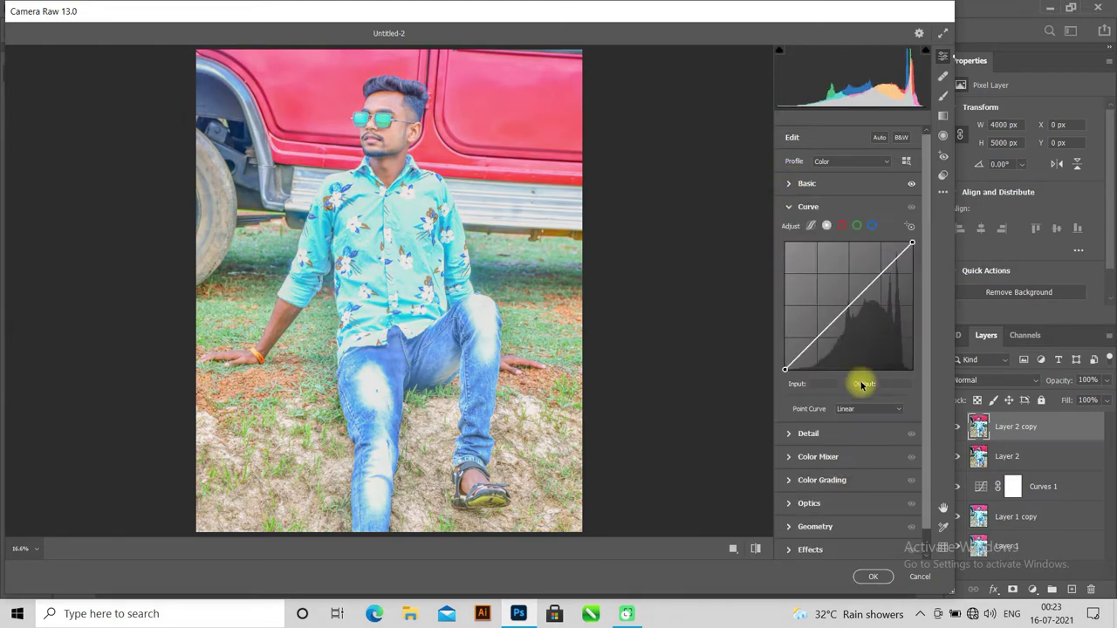
pyautogui.click(811, 225)
pyautogui.moveTo(848, 453); pyautogui.dragTo(835, 455)
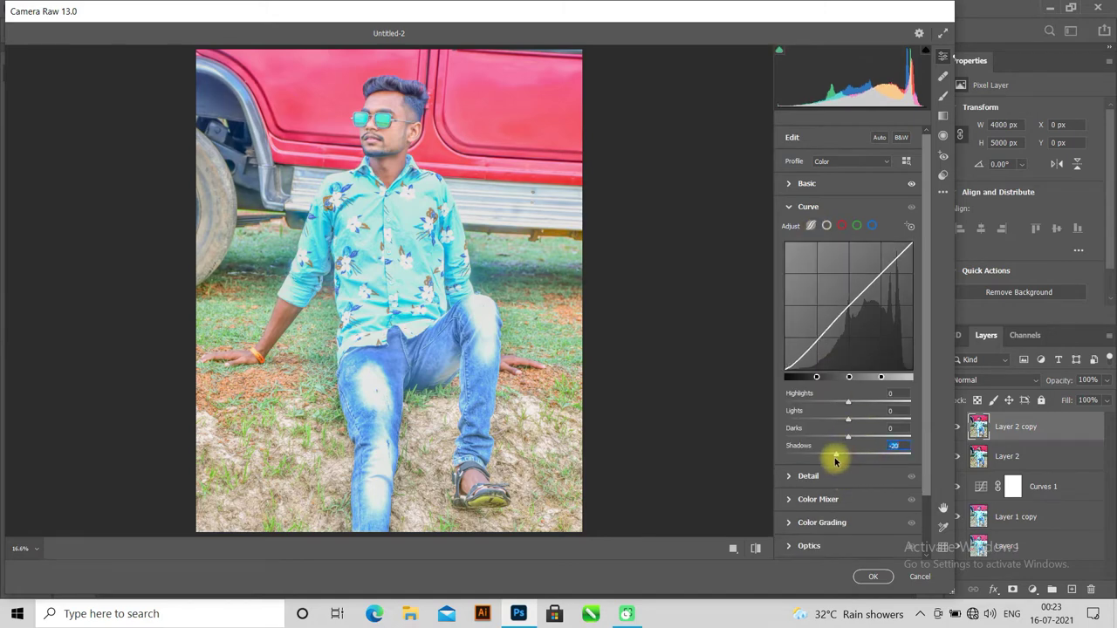
pyautogui.moveTo(832, 462)
pyautogui.mouseDown()
pyautogui.moveTo(861, 466)
pyautogui.moveTo(815, 477)
pyautogui.mouseUp()
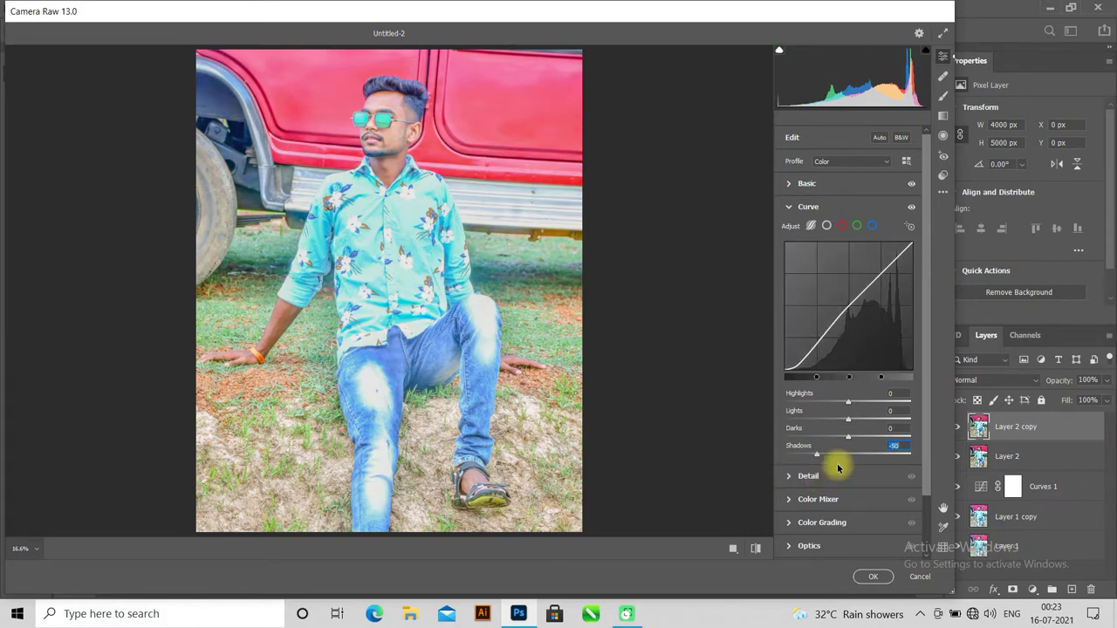
pyautogui.moveTo(851, 439)
pyautogui.mouseDown()
pyautogui.moveTo(874, 449)
pyautogui.moveTo(860, 446)
pyautogui.moveTo(858, 419)
pyautogui.moveTo(826, 419)
pyautogui.moveTo(845, 429)
pyautogui.moveTo(855, 399)
pyautogui.moveTo(832, 404)
pyautogui.moveTo(853, 413)
pyautogui.mouseUp()
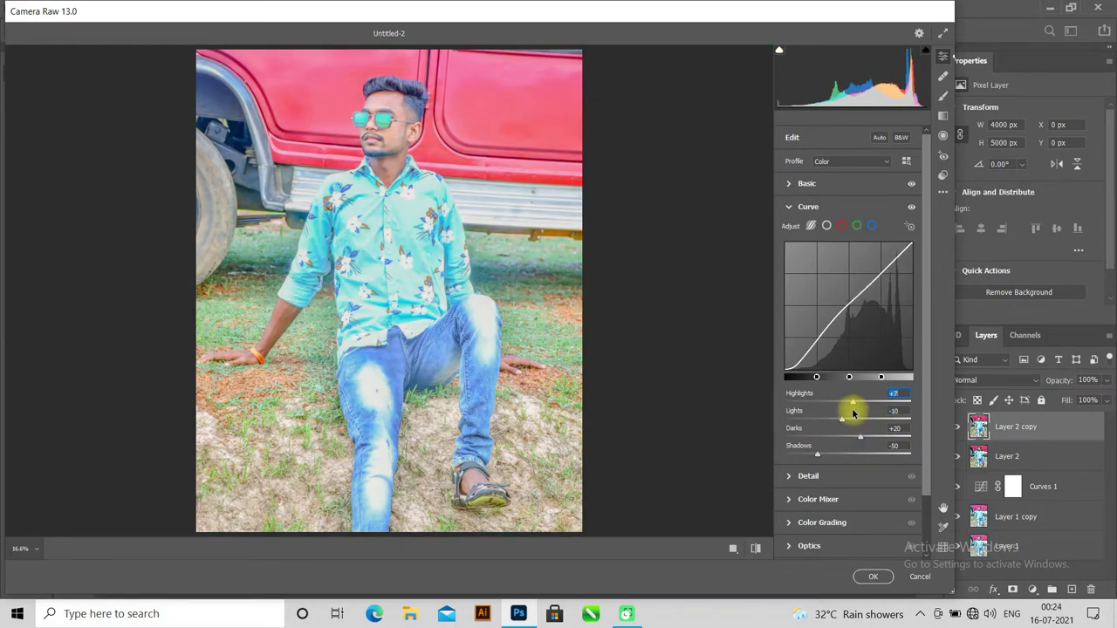
# - In the Color Mixer, lower the reds' saturation to -9
pyautogui.click(790, 207)
pyautogui.click(790, 253)
pyautogui.moveTo(851, 338)
pyautogui.mouseDown()
pyautogui.moveTo(872, 332)
pyautogui.moveTo(838, 337)
pyautogui.moveTo(861, 354)
pyautogui.moveTo(827, 349)
pyautogui.moveTo(855, 356)
pyautogui.mouseUp()
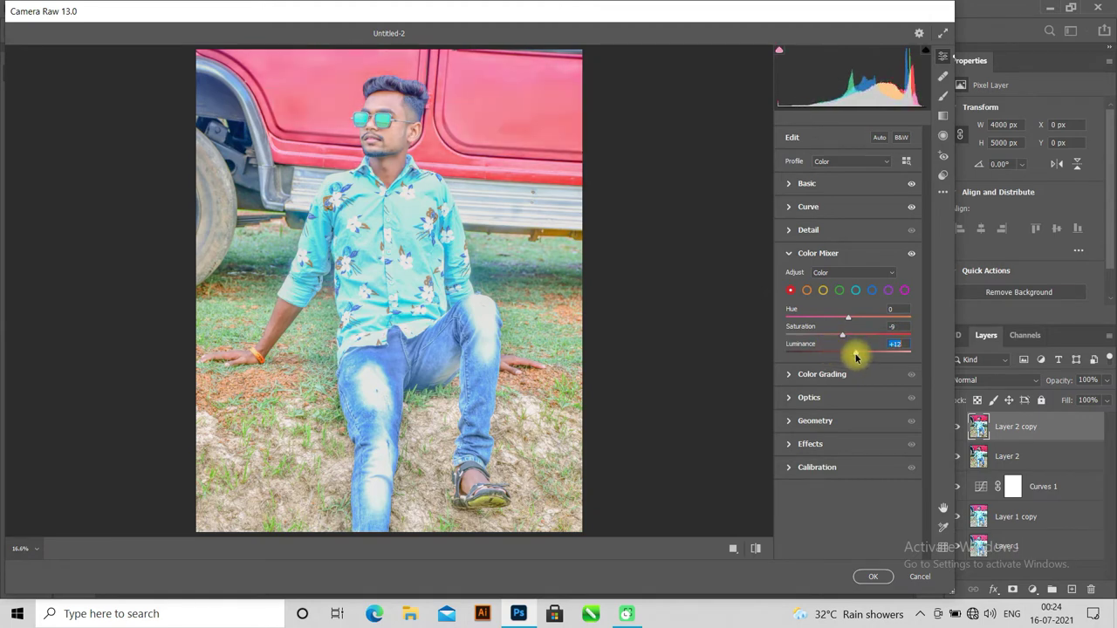
# - Reduce orange saturation, fully desaturate the yellows, and lower the blues' saturation
pyautogui.click(806, 290)
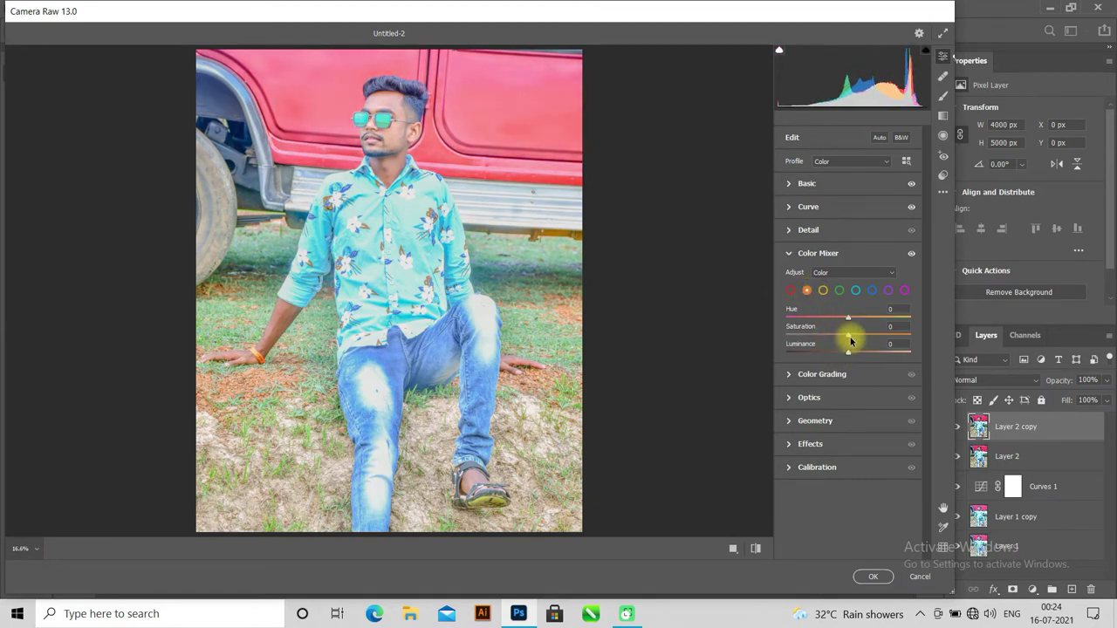
pyautogui.moveTo(866, 343); pyautogui.dragTo(832, 340)
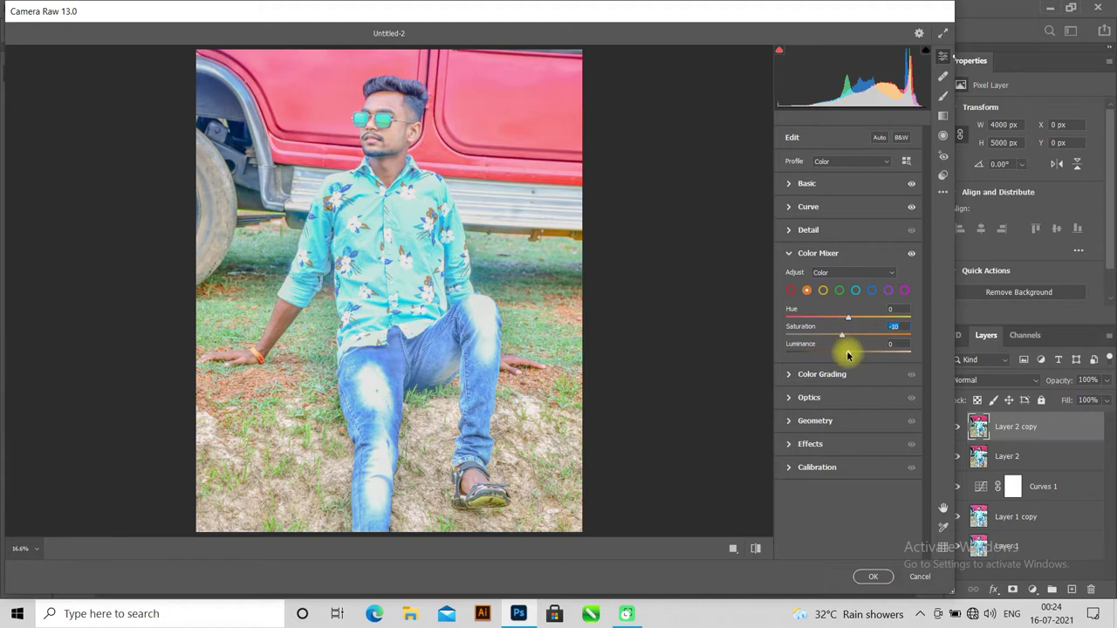
pyautogui.click(823, 291)
pyautogui.moveTo(848, 336)
pyautogui.mouseDown()
pyautogui.moveTo(871, 342)
pyautogui.moveTo(766, 340)
pyautogui.mouseUp()
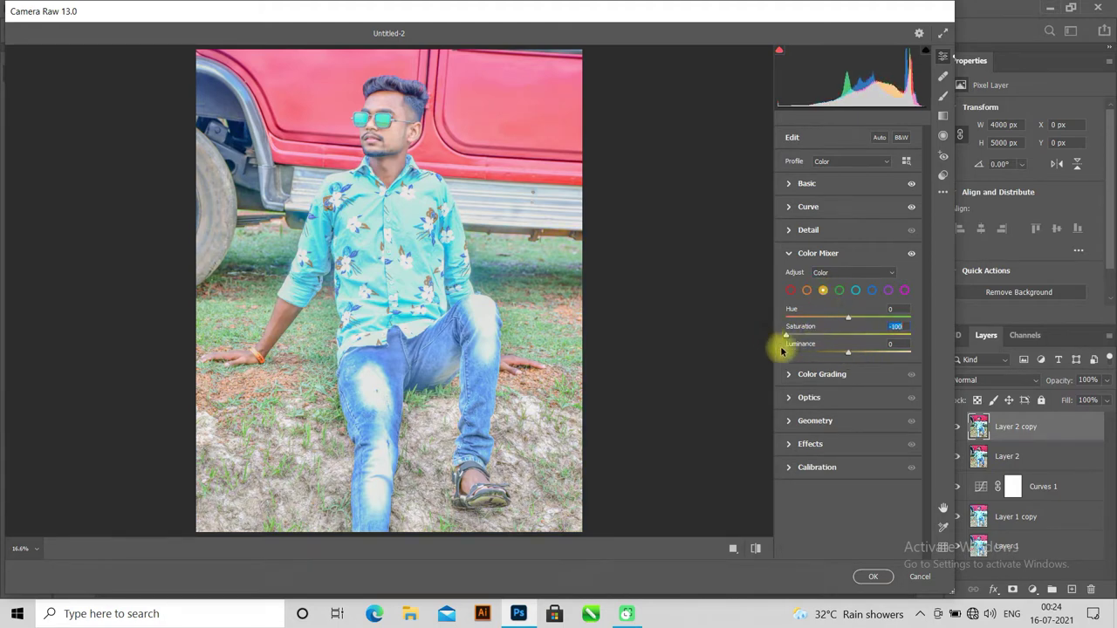
pyautogui.click(840, 290)
pyautogui.click(871, 290)
pyautogui.moveTo(847, 335)
pyautogui.mouseDown()
pyautogui.moveTo(868, 335)
pyautogui.moveTo(830, 340)
pyautogui.moveTo(837, 360)
pyautogui.mouseUp()
# - Lower purple saturation, apply the Camera Raw filter, and toggle Layer 2 copy to compare
pyautogui.click(888, 290)
pyautogui.moveTo(848, 336)
pyautogui.mouseDown()
pyautogui.moveTo(878, 342)
pyautogui.moveTo(822, 353)
pyautogui.mouseUp()
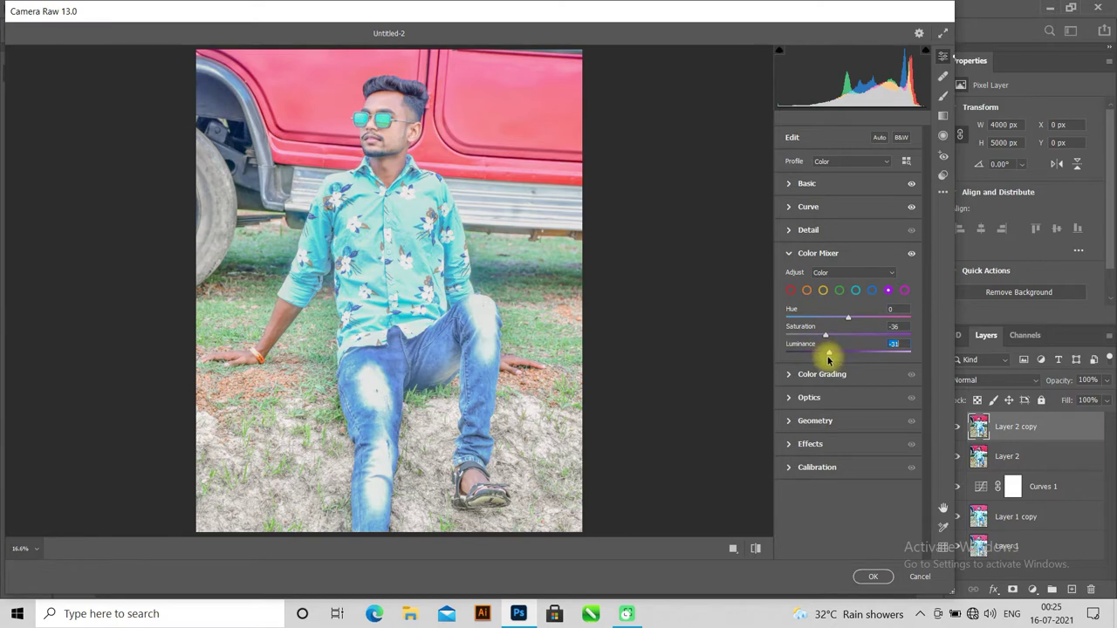
pyautogui.click(791, 253)
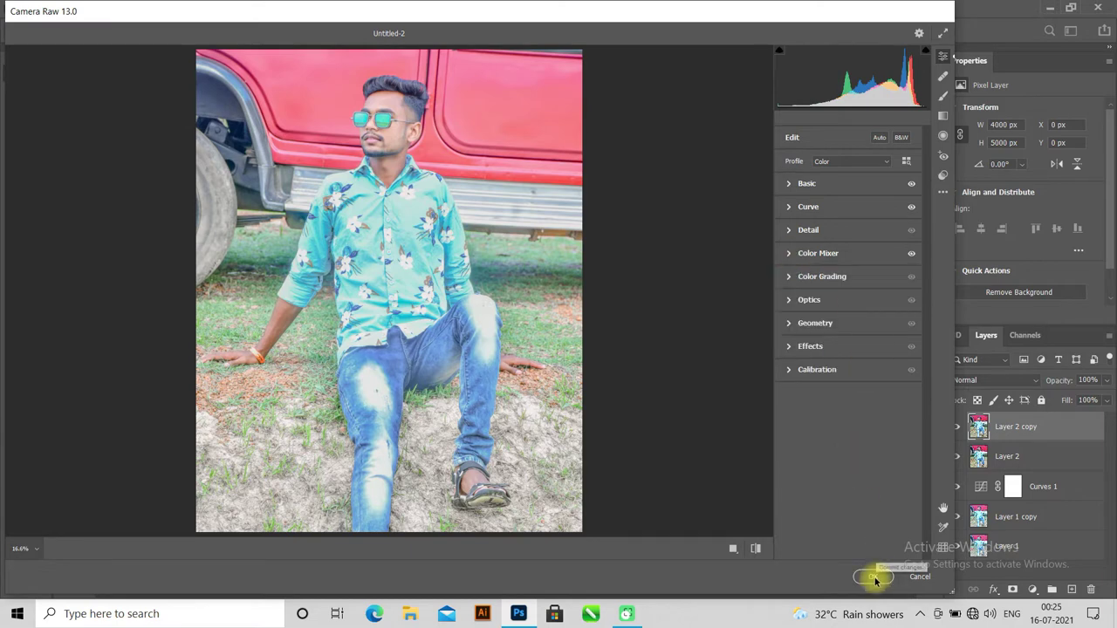
pyautogui.click(875, 577)
pyautogui.click(955, 426)
# - Add a Selective Color layer: more black in Reds; less black, less cyan, more yellow in Yellows
pyautogui.click(955, 426)
pyautogui.click(954, 427)
pyautogui.click(955, 426)
pyautogui.click(1032, 590)
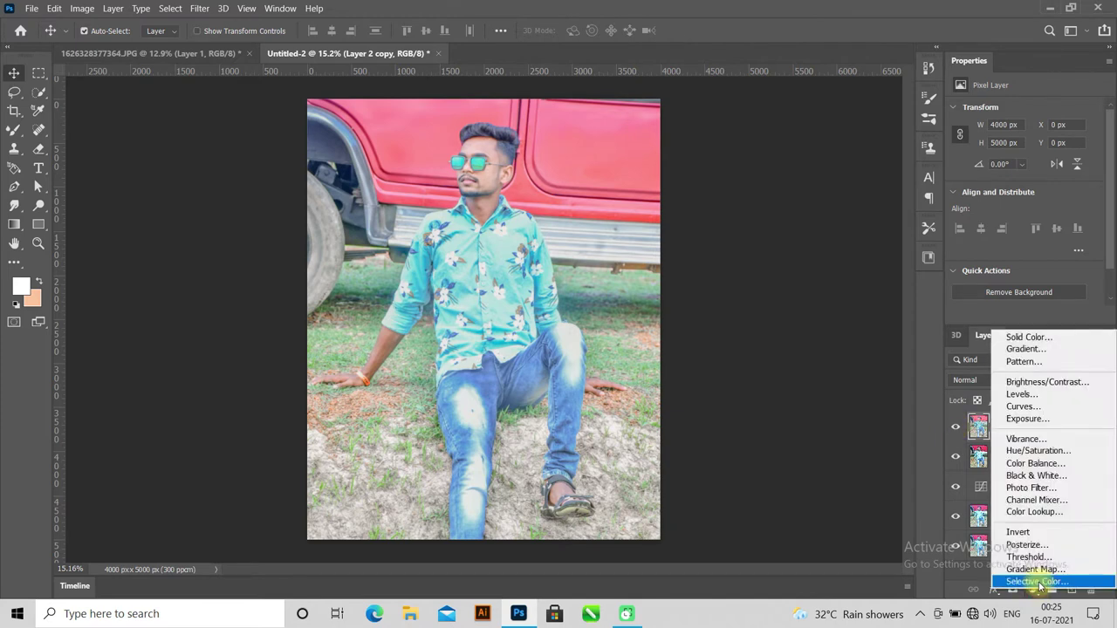
pyautogui.click(1038, 582)
pyautogui.moveTo(1034, 249)
pyautogui.mouseDown()
pyautogui.moveTo(1022, 250)
pyautogui.moveTo(1054, 250)
pyautogui.mouseUp()
pyautogui.click(1016, 125)
pyautogui.click(1004, 144)
pyautogui.moveTo(1024, 242); pyautogui.dragTo(925, 242)
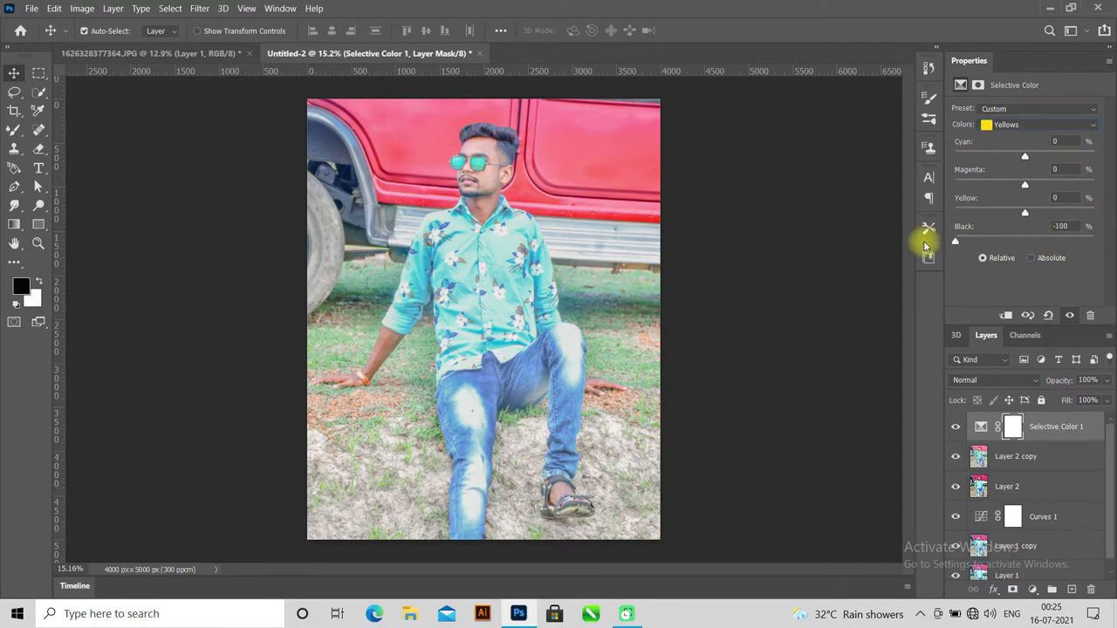
pyautogui.moveTo(1040, 161); pyautogui.dragTo(979, 158)
pyautogui.moveTo(1025, 212); pyautogui.dragTo(1032, 214)
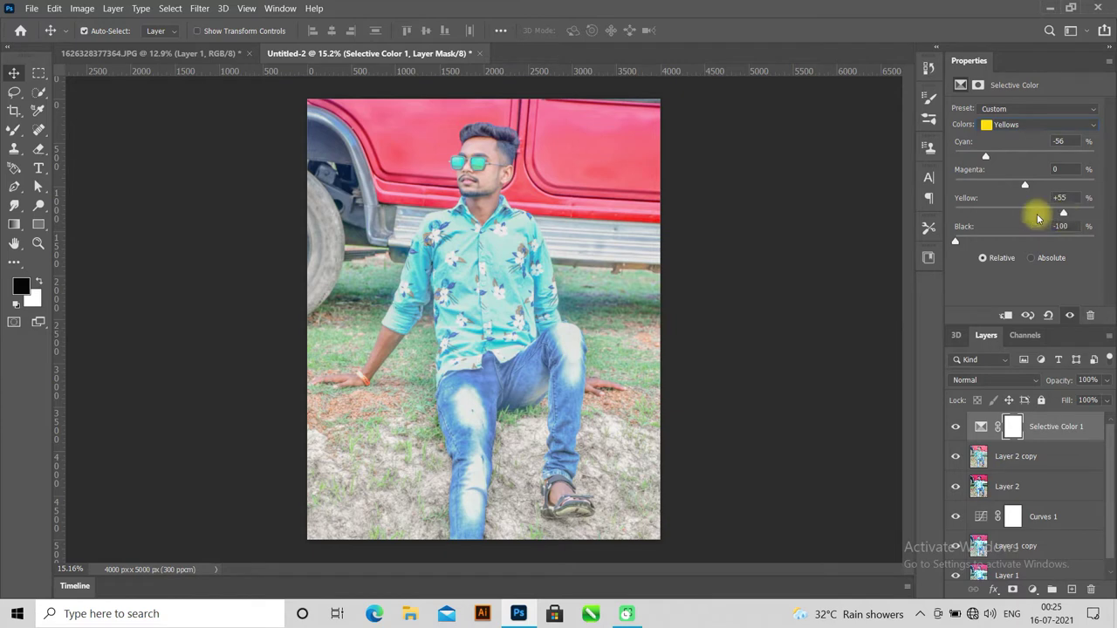
# - Add black to the Cyans, Blues and Magentas colour ranges
pyautogui.click(1000, 124)
pyautogui.click(1016, 174)
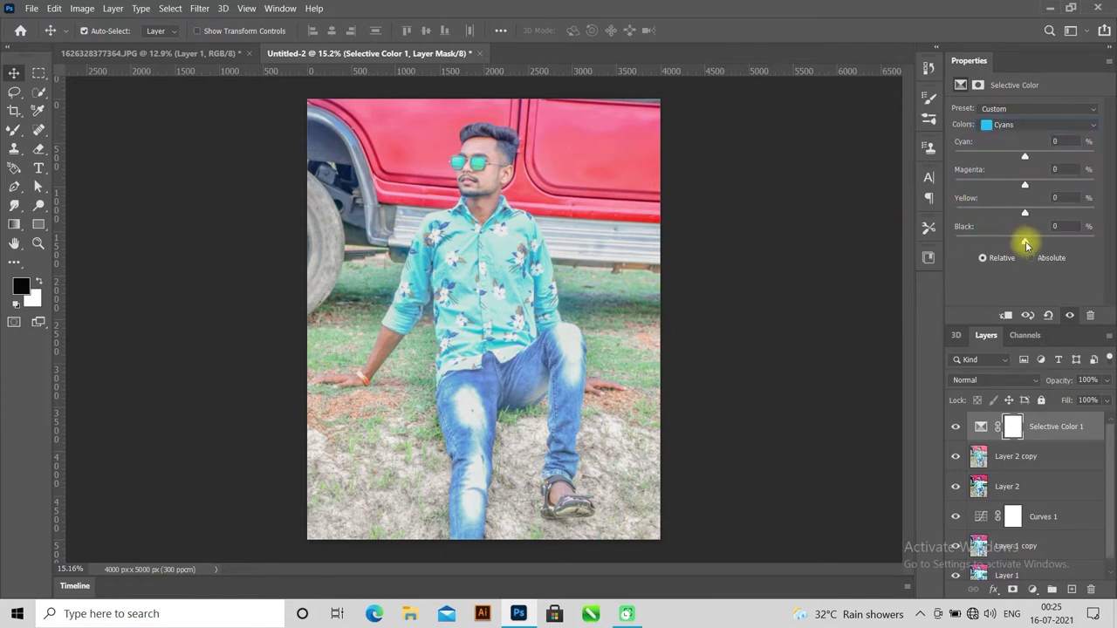
pyautogui.moveTo(1036, 249); pyautogui.dragTo(1038, 244)
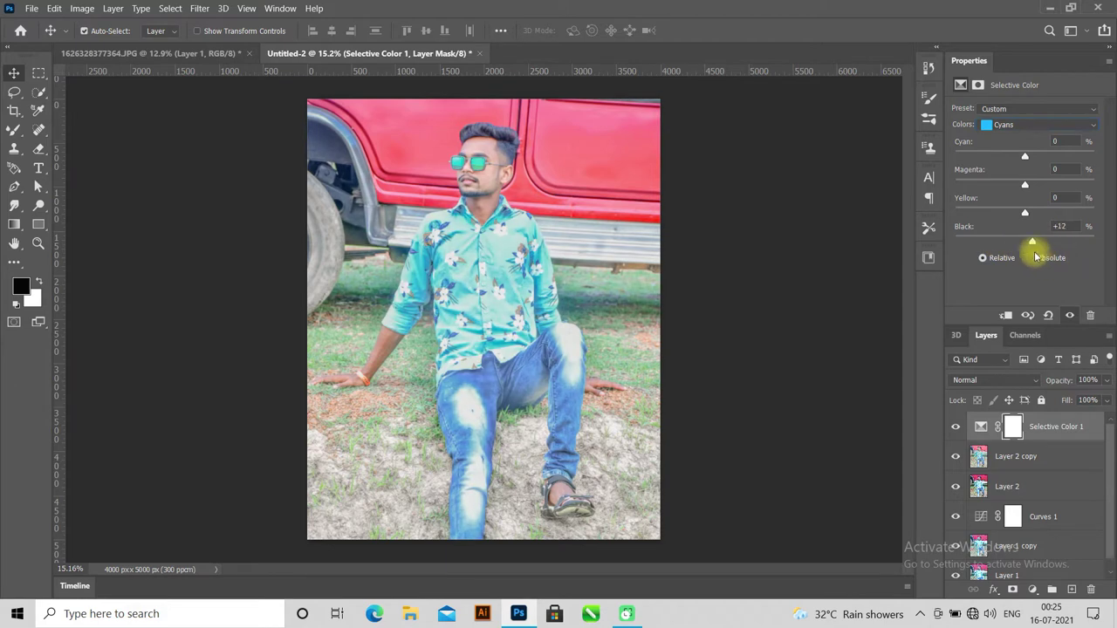
pyautogui.click(1039, 124)
pyautogui.click(1016, 186)
pyautogui.moveTo(1038, 242)
pyautogui.mouseDown()
pyautogui.moveTo(1080, 242)
pyautogui.moveTo(1109, 224)
pyautogui.mouseUp()
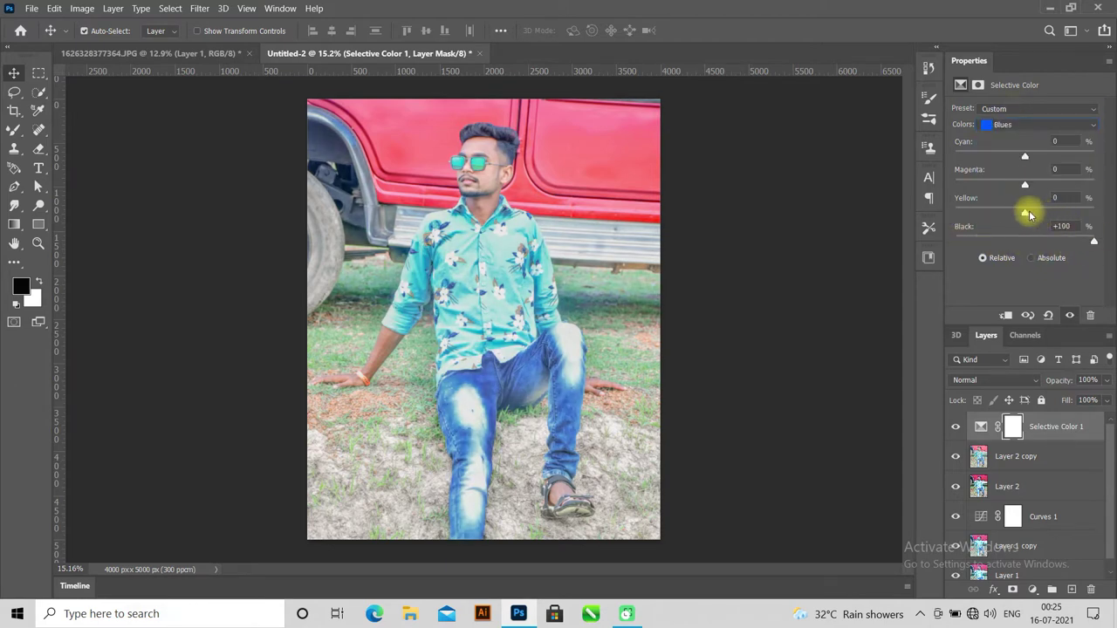
pyautogui.click(1006, 127)
pyautogui.click(1013, 195)
pyautogui.click(956, 242)
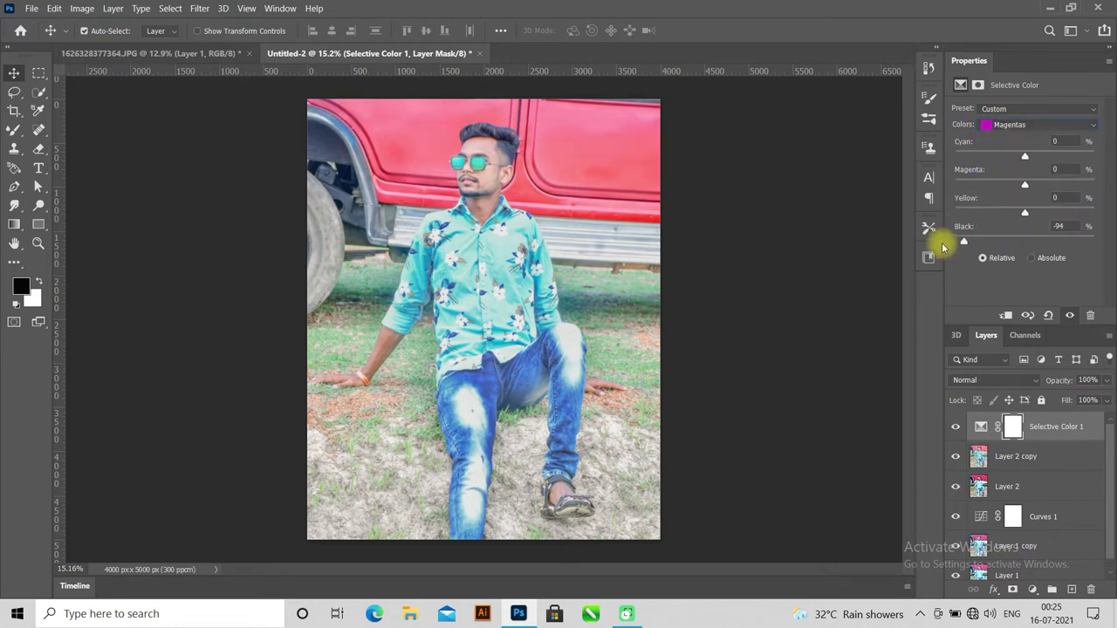
pyautogui.moveTo(987, 252)
pyautogui.mouseDown()
pyautogui.moveTo(898, 240)
pyautogui.moveTo(1091, 244)
pyautogui.mouseUp()
# - Set Blacks' black to +14 and Whites' black to +24, then toggle Selective Color 1 to compare
pyautogui.click(1017, 124)
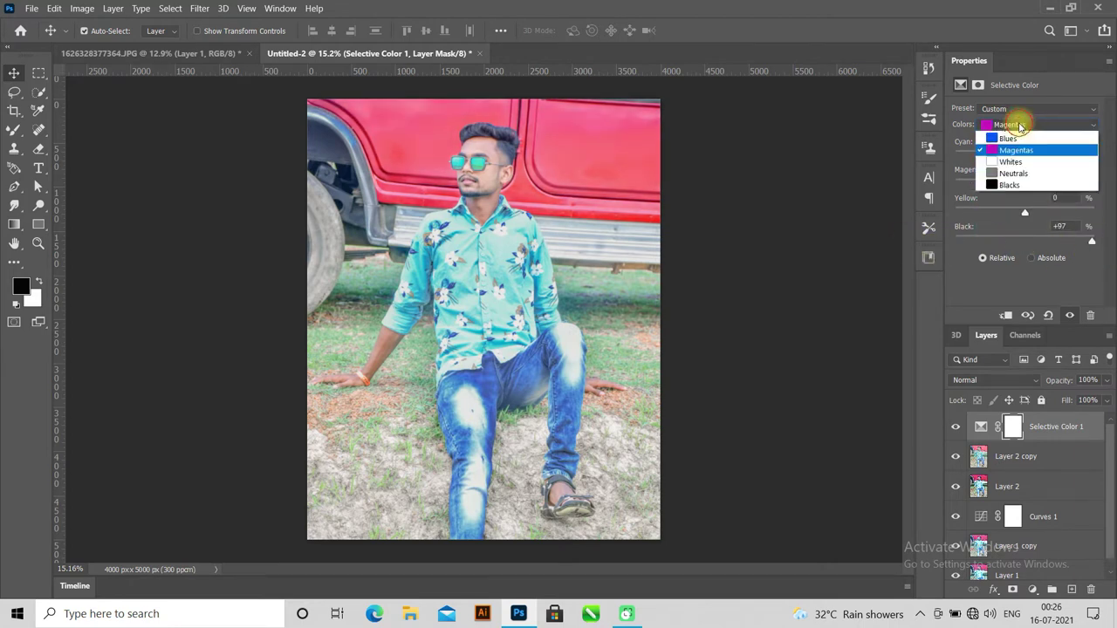
pyautogui.click(1025, 230)
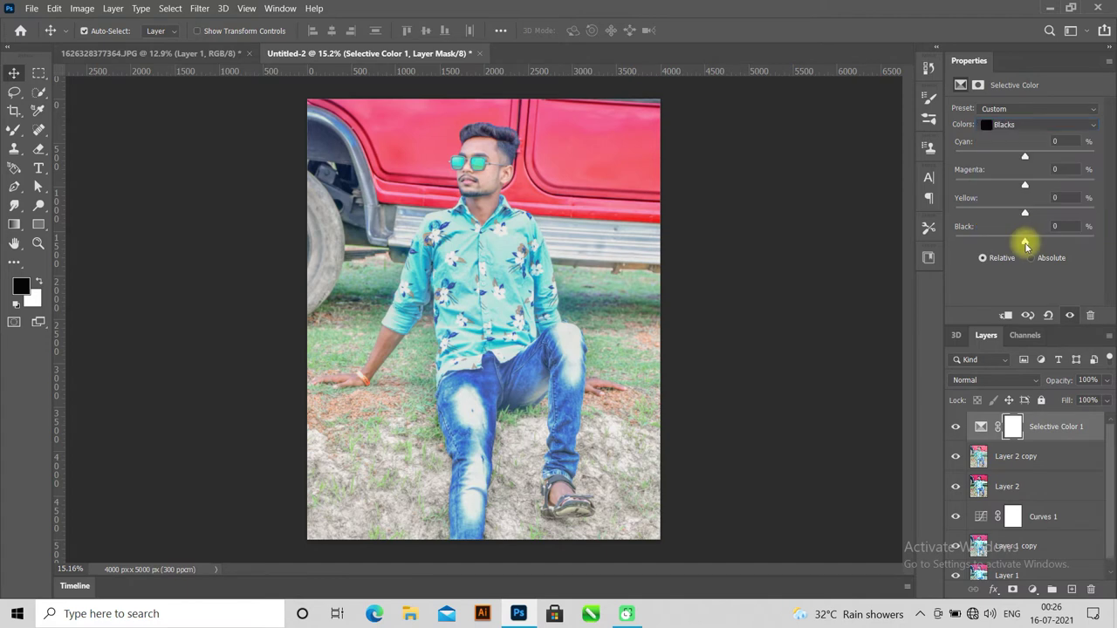
pyautogui.moveTo(1037, 248); pyautogui.dragTo(1035, 245)
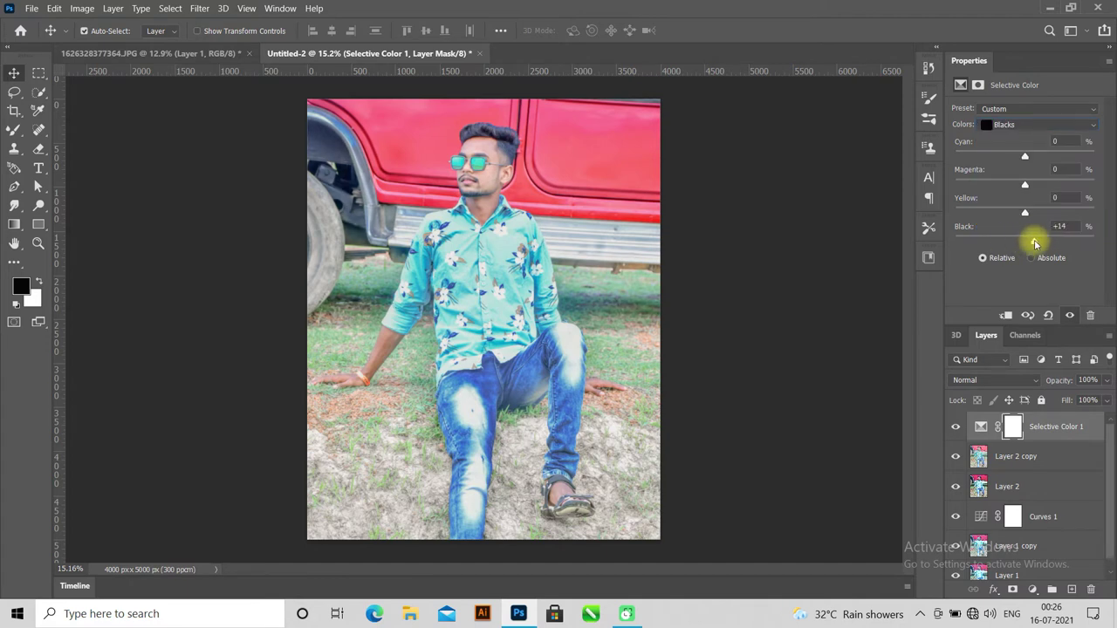
pyautogui.click(1021, 124)
pyautogui.click(1025, 226)
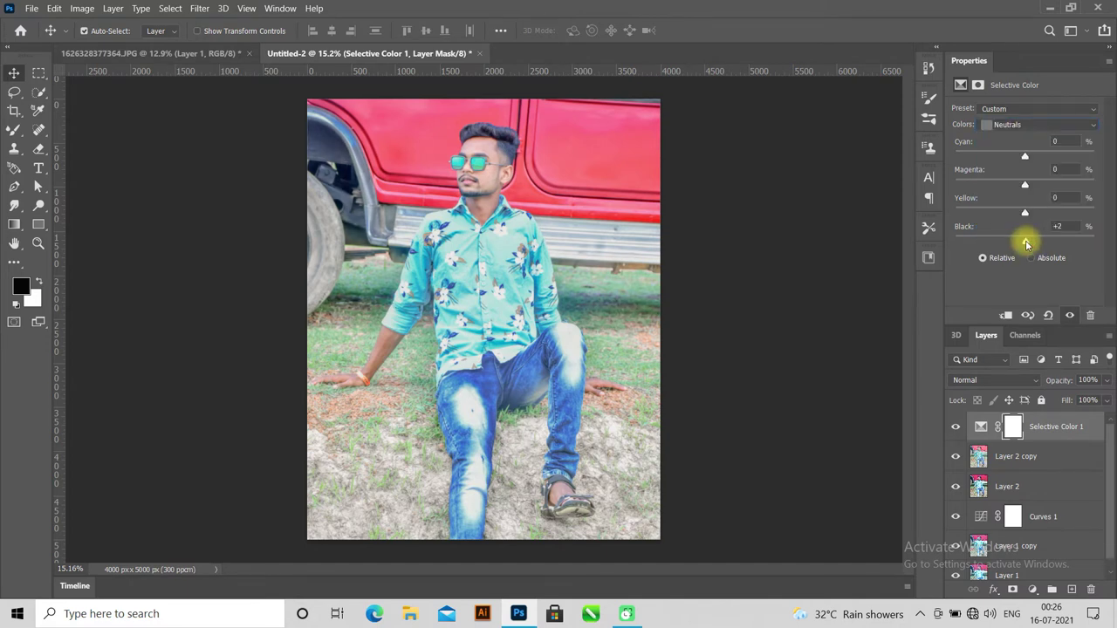
pyautogui.click(1023, 124)
pyautogui.click(1022, 205)
pyautogui.moveTo(1025, 244)
pyautogui.mouseDown()
pyautogui.moveTo(992, 241)
pyautogui.moveTo(1044, 251)
pyautogui.mouseUp()
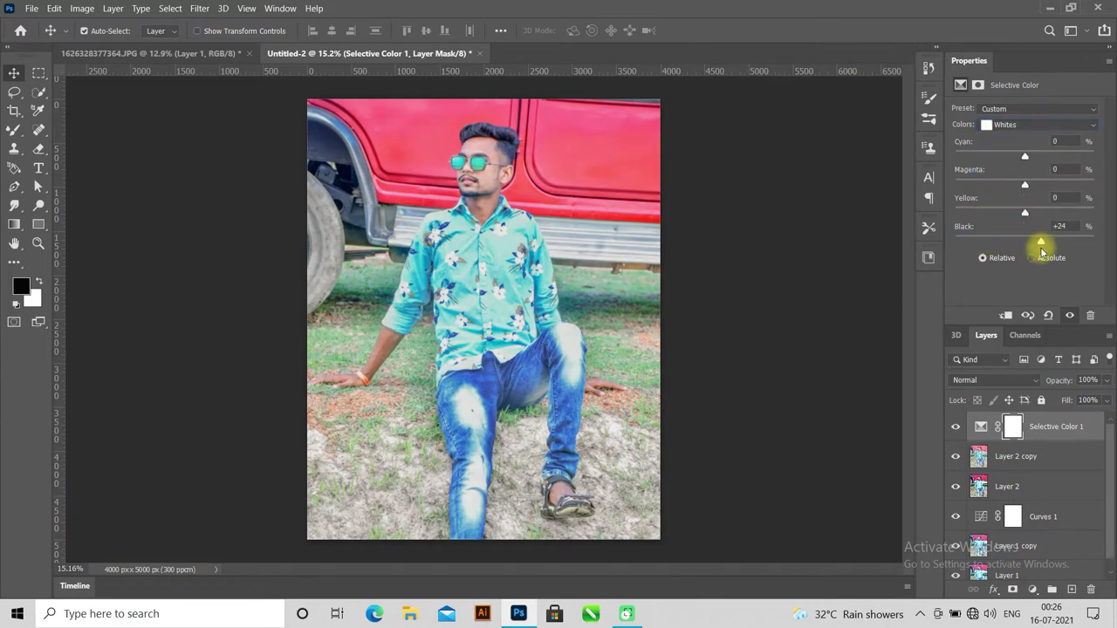
pyautogui.click(956, 426)
pyautogui.click(955, 427)
pyautogui.click(1035, 463)
pyautogui.click(1060, 428)
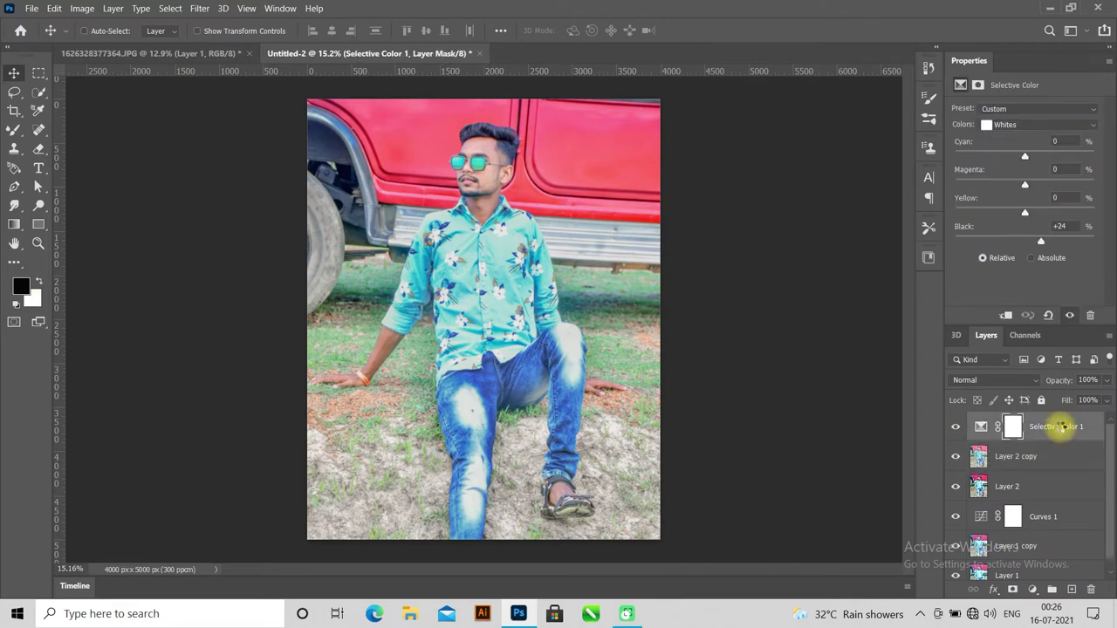
# - Stamp all visible edits into Layer 3, duplicate it, and sharpen the copy with Unsharp Mask
pyautogui.hotkey('ctrl', 'shift', 'alt', 'e')
pyautogui.hotkey('ctrl', 'j')
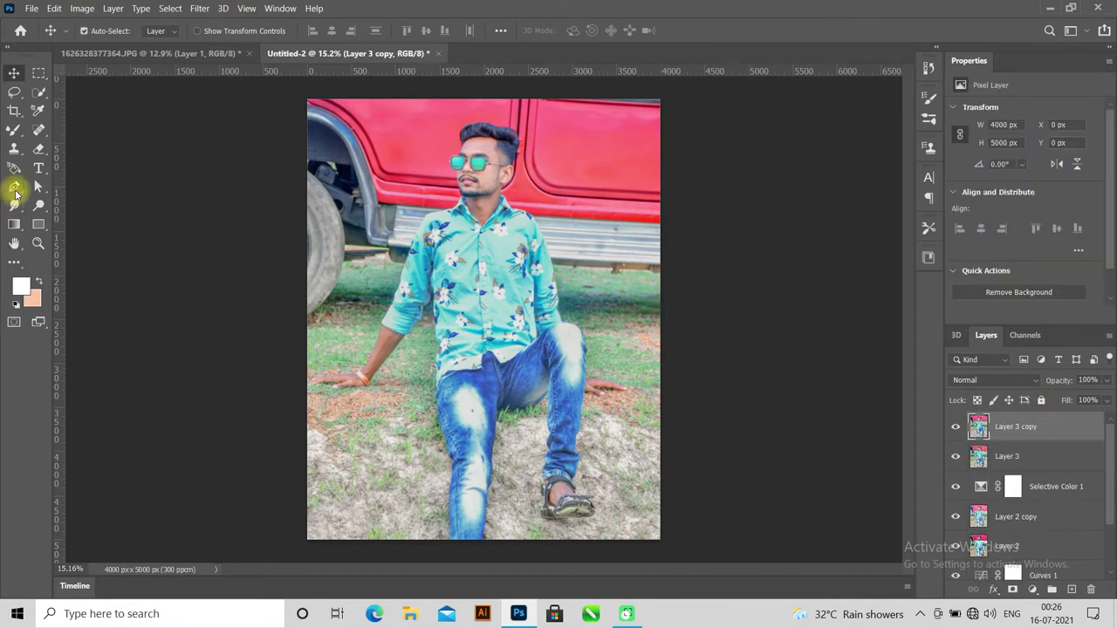
pyautogui.scroll(5, 488, 158)
pyautogui.scroll(3, 474, 155)
pyautogui.scroll(2, 523, 249)
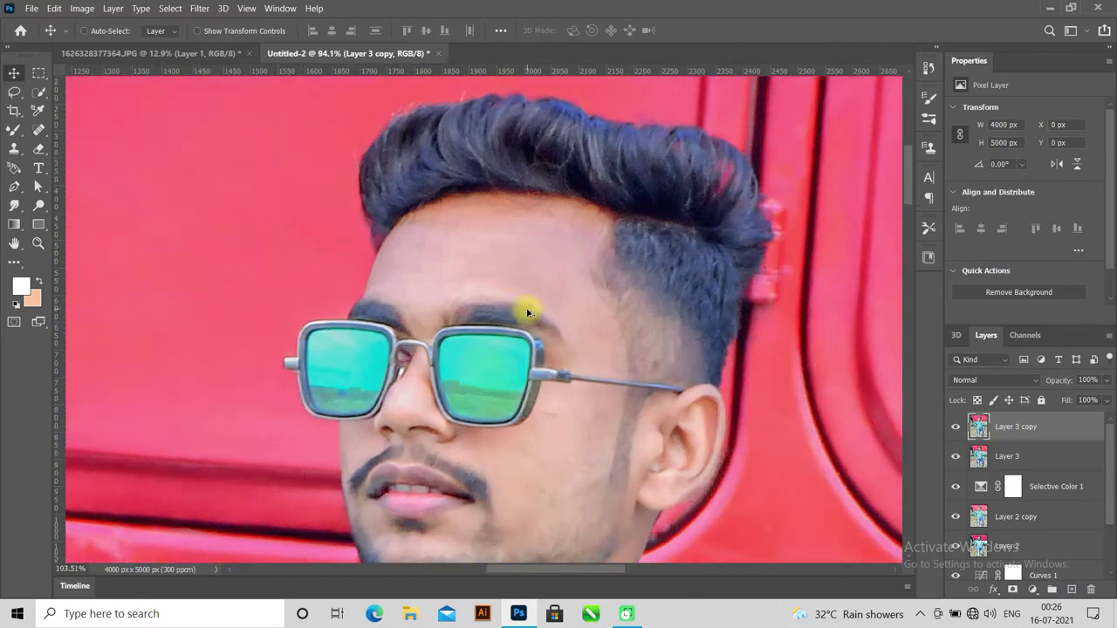
pyautogui.scroll(-2, 527, 312)
pyautogui.scroll(1, 846, 393)
pyautogui.click(192, 8)
pyautogui.moveTo(216, 263)
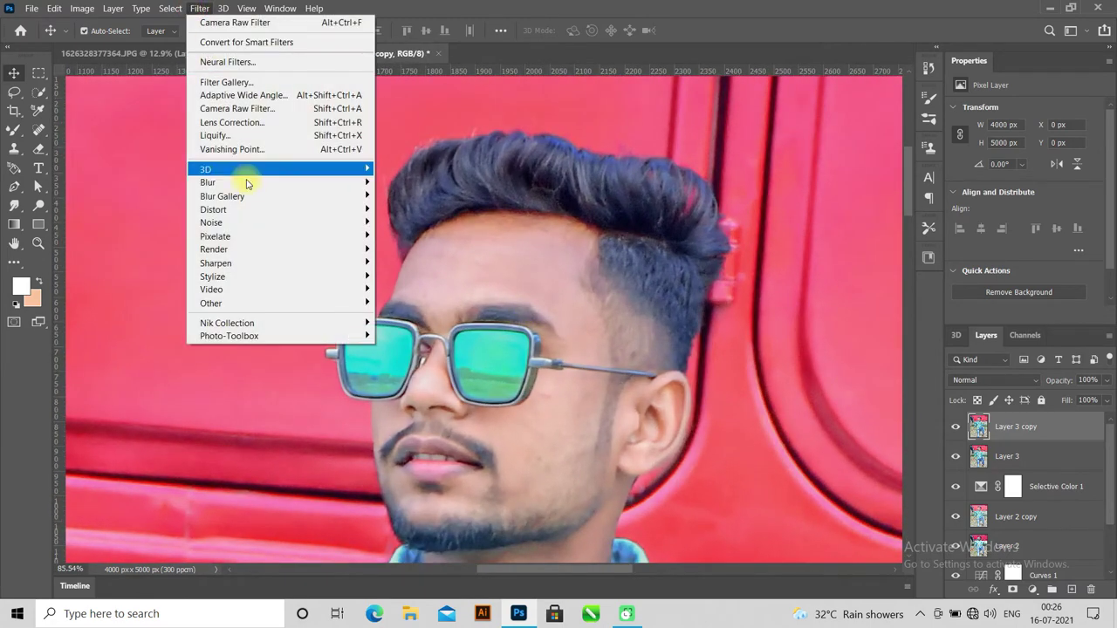
pyautogui.click(424, 328)
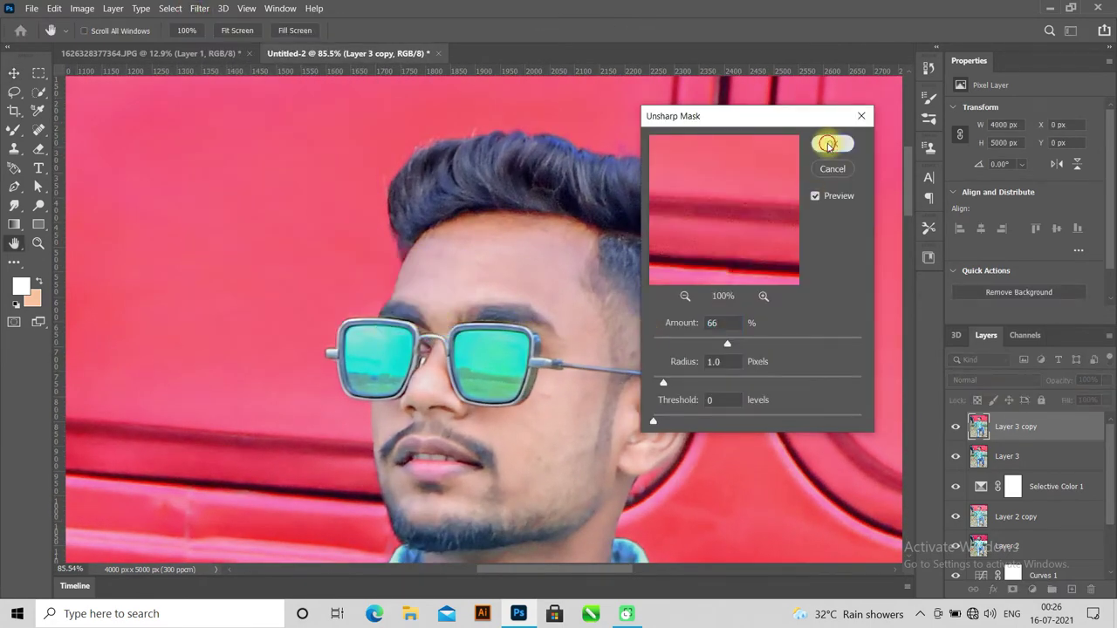
pyautogui.click(829, 143)
pyautogui.click(13, 133)
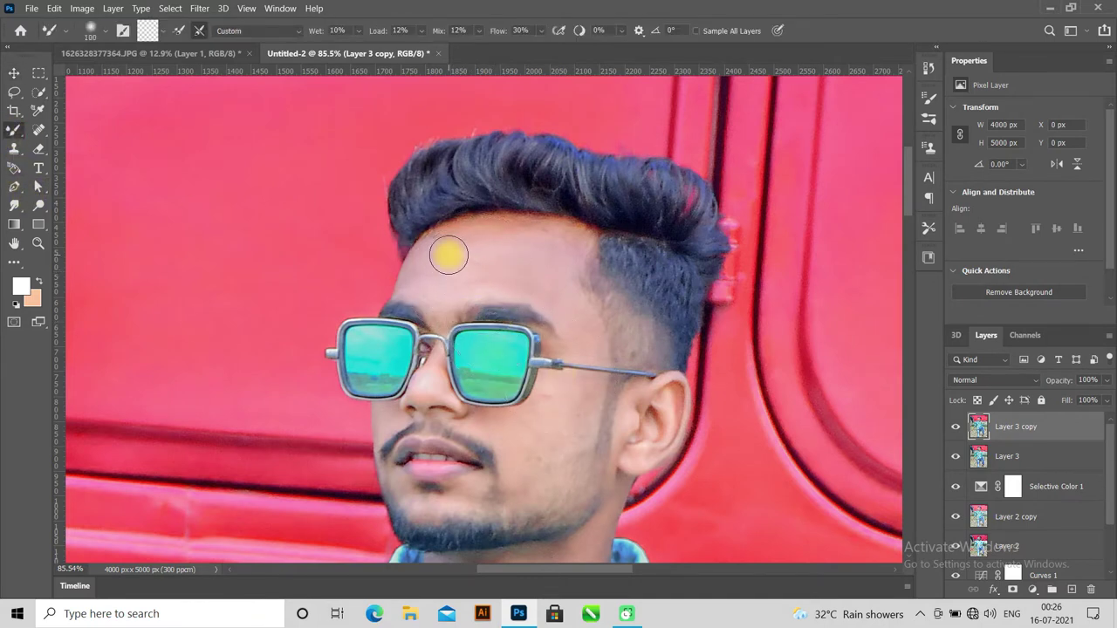
# - Blend the forehead, neck and jaw skin with the Mixer Brush, enlarging the brush slightly
pyautogui.moveTo(439, 281)
pyautogui.mouseDown()
pyautogui.moveTo(463, 242)
pyautogui.moveTo(558, 245)
pyautogui.moveTo(530, 286)
pyautogui.moveTo(445, 276)
pyautogui.moveTo(449, 302)
pyautogui.moveTo(404, 279)
pyautogui.moveTo(439, 241)
pyautogui.moveTo(477, 224)
pyautogui.moveTo(574, 236)
pyautogui.moveTo(578, 286)
pyautogui.moveTo(474, 264)
pyautogui.moveTo(549, 287)
pyautogui.moveTo(579, 324)
pyautogui.moveTo(559, 298)
pyautogui.moveTo(563, 339)
pyautogui.moveTo(534, 265)
pyautogui.moveTo(497, 227)
pyautogui.moveTo(442, 247)
pyautogui.moveTo(427, 275)
pyautogui.moveTo(459, 287)
pyautogui.moveTo(463, 262)
pyautogui.moveTo(574, 241)
pyautogui.moveTo(568, 260)
pyautogui.moveTo(463, 261)
pyautogui.moveTo(568, 379)
pyautogui.moveTo(553, 398)
pyautogui.moveTo(580, 426)
pyautogui.moveTo(561, 481)
pyautogui.moveTo(513, 432)
pyautogui.moveTo(574, 442)
pyautogui.moveTo(559, 425)
pyautogui.moveTo(582, 454)
pyautogui.moveTo(452, 499)
pyautogui.moveTo(399, 481)
pyautogui.moveTo(390, 417)
pyautogui.mouseUp()
pyautogui.press(']')
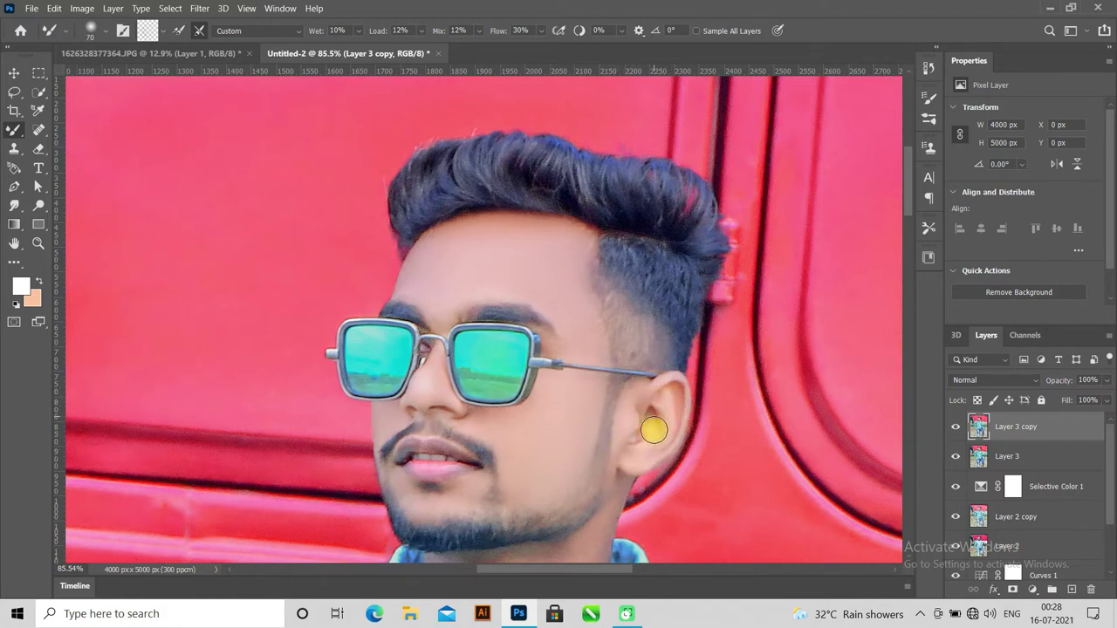
pyautogui.scroll(-5, 611, 412)
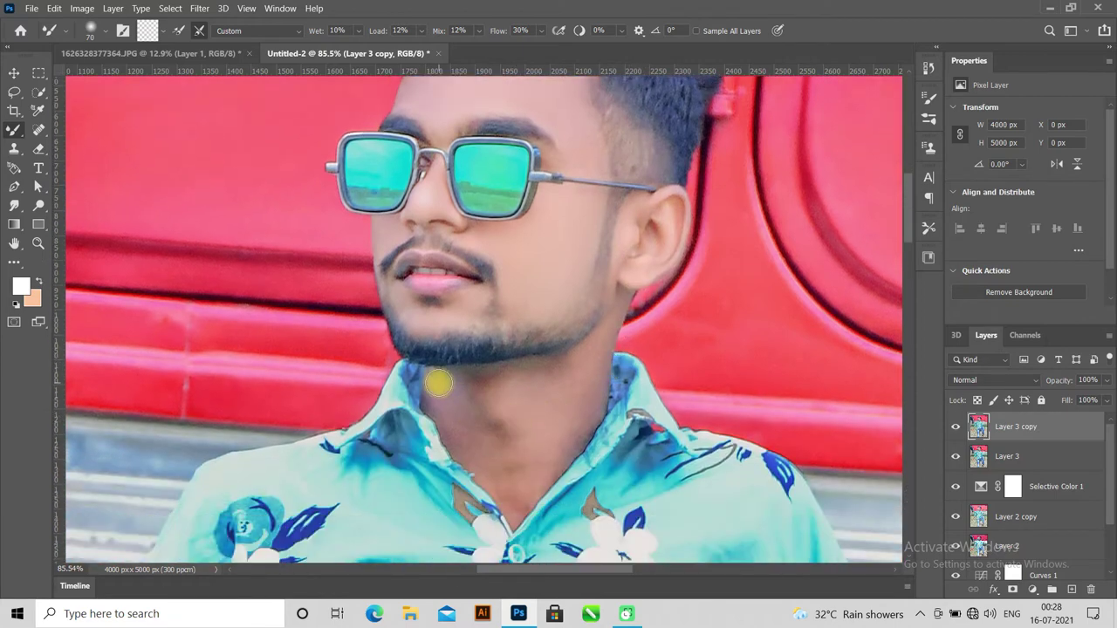
pyautogui.moveTo(436, 388)
pyautogui.mouseDown()
pyautogui.moveTo(449, 425)
pyautogui.moveTo(506, 498)
pyautogui.moveTo(461, 375)
pyautogui.moveTo(481, 392)
pyautogui.moveTo(537, 402)
pyautogui.moveTo(479, 441)
pyautogui.moveTo(549, 439)
pyautogui.moveTo(589, 403)
pyautogui.mouseUp()
pyautogui.moveTo(563, 462)
pyautogui.mouseDown()
pyautogui.moveTo(516, 506)
pyautogui.moveTo(603, 320)
pyautogui.moveTo(579, 370)
pyautogui.moveTo(559, 360)
pyautogui.moveTo(594, 327)
pyautogui.moveTo(578, 407)
pyautogui.moveTo(494, 421)
pyautogui.moveTo(541, 446)
pyautogui.moveTo(453, 386)
pyautogui.mouseUp()
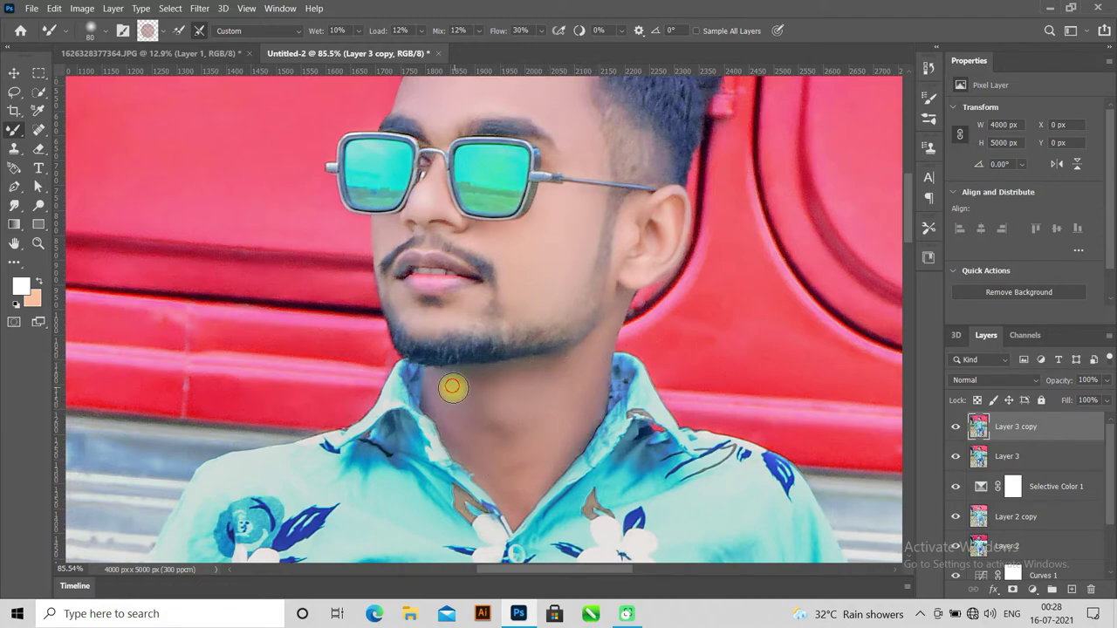
pyautogui.scroll(-4, 557, 493)
# - Zoom in and blend the upper arm's skin with a slightly larger Mixer Brush
pyautogui.scroll(-2, 553, 491)
pyautogui.scroll(-1, 553, 492)
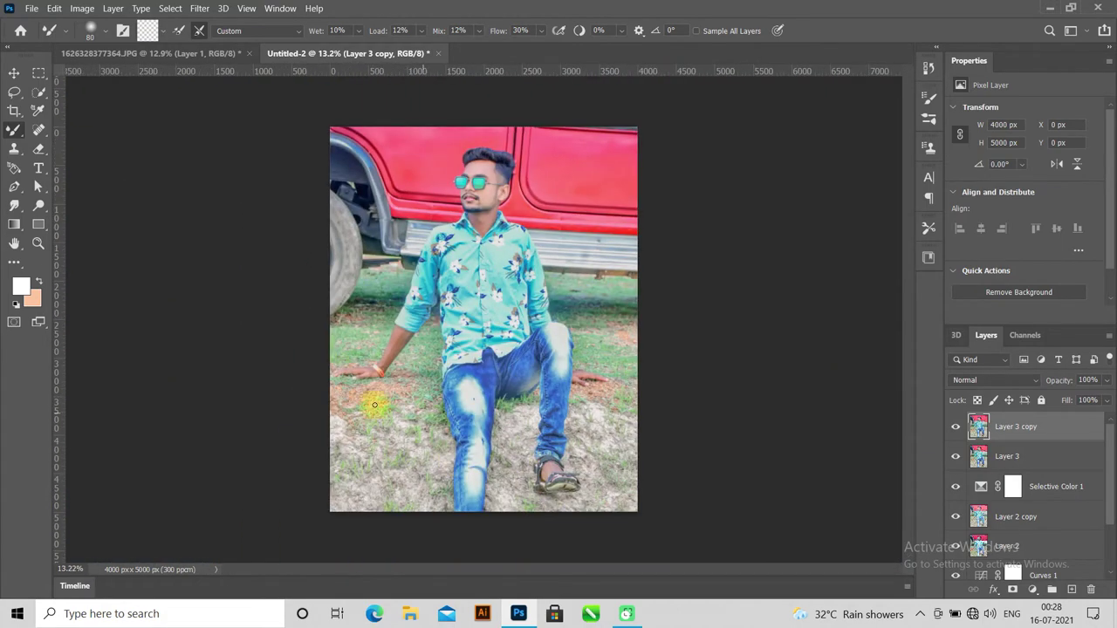
pyautogui.scroll(3, 315, 370)
pyautogui.scroll(3, 316, 370)
pyautogui.scroll(2, 691, 220)
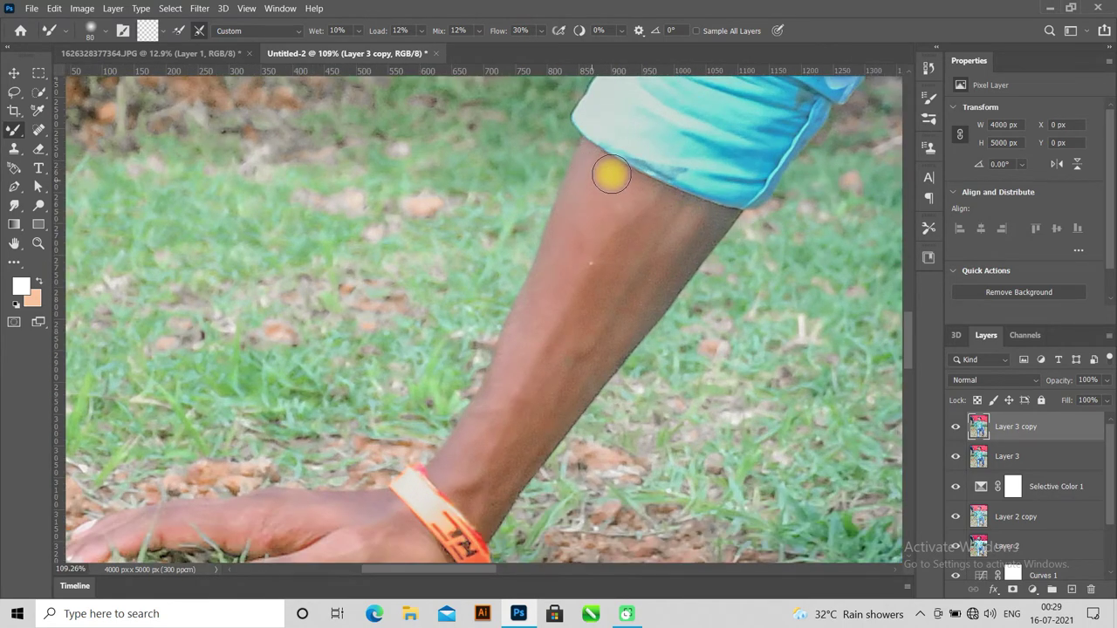
pyautogui.moveTo(660, 202); pyautogui.dragTo(704, 218)
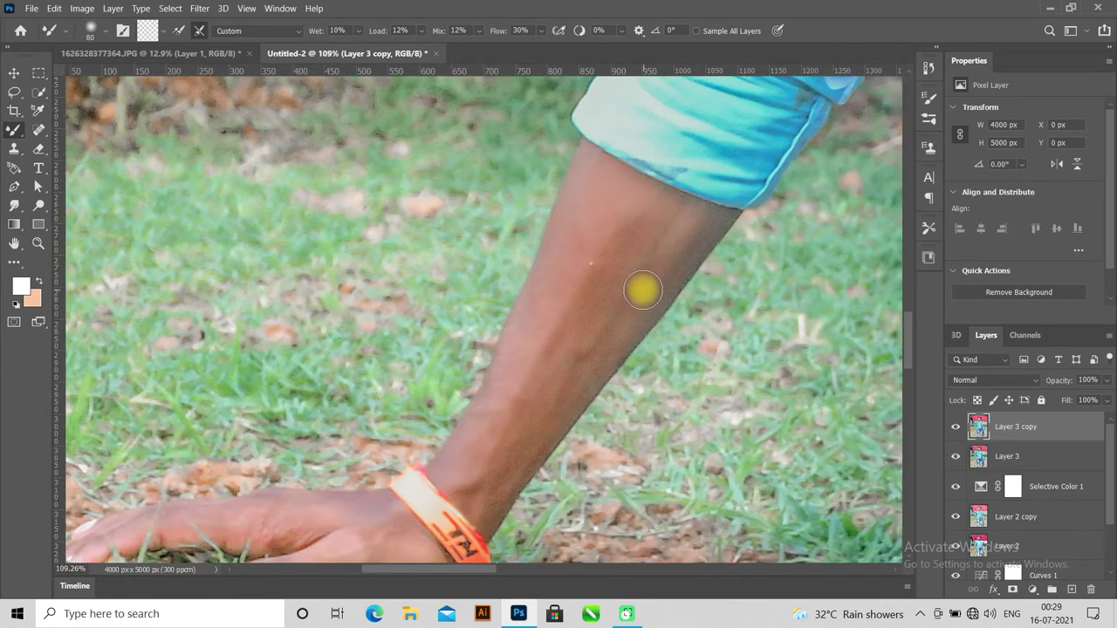
pyautogui.press(']')
pyautogui.moveTo(679, 212)
pyautogui.mouseDown()
pyautogui.moveTo(698, 232)
pyautogui.moveTo(608, 319)
pyautogui.moveTo(636, 212)
pyautogui.moveTo(549, 317)
pyautogui.moveTo(541, 265)
pyautogui.moveTo(498, 374)
pyautogui.moveTo(575, 301)
pyautogui.moveTo(521, 411)
pyautogui.moveTo(608, 337)
pyautogui.moveTo(536, 450)
pyautogui.moveTo(532, 433)
pyautogui.moveTo(451, 471)
pyautogui.moveTo(521, 348)
pyautogui.moveTo(499, 406)
pyautogui.moveTo(603, 254)
pyautogui.moveTo(571, 302)
pyautogui.moveTo(616, 249)
pyautogui.moveTo(541, 329)
pyautogui.moveTo(526, 382)
pyautogui.moveTo(655, 269)
pyautogui.moveTo(646, 332)
pyautogui.moveTo(656, 287)
pyautogui.moveTo(622, 305)
pyautogui.moveTo(701, 210)
pyautogui.moveTo(633, 177)
pyautogui.moveTo(706, 212)
pyautogui.moveTo(603, 155)
pyautogui.moveTo(570, 366)
pyautogui.mouseUp()
# - Smooth the wrist and hand skin, then zoom back out to fit the photo
pyautogui.scroll(-3, 468, 415)
pyautogui.moveTo(467, 415)
pyautogui.mouseDown()
pyautogui.moveTo(399, 419)
pyautogui.moveTo(424, 431)
pyautogui.moveTo(387, 406)
pyautogui.moveTo(243, 408)
pyautogui.moveTo(299, 399)
pyautogui.moveTo(716, 242)
pyautogui.moveTo(357, 300)
pyautogui.moveTo(576, 269)
pyautogui.mouseUp()
pyautogui.scroll(-3, 342, 342)
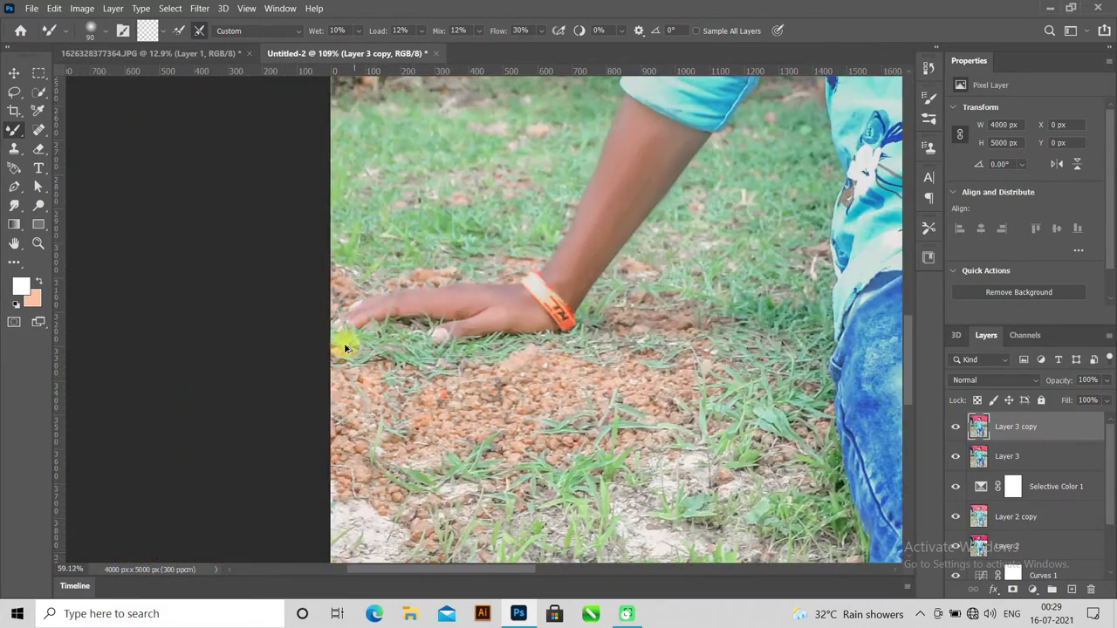
pyautogui.scroll(-2, 341, 341)
pyautogui.scroll(-1, 634, 379)
pyautogui.scroll(3, 628, 384)
pyautogui.scroll(3, 629, 384)
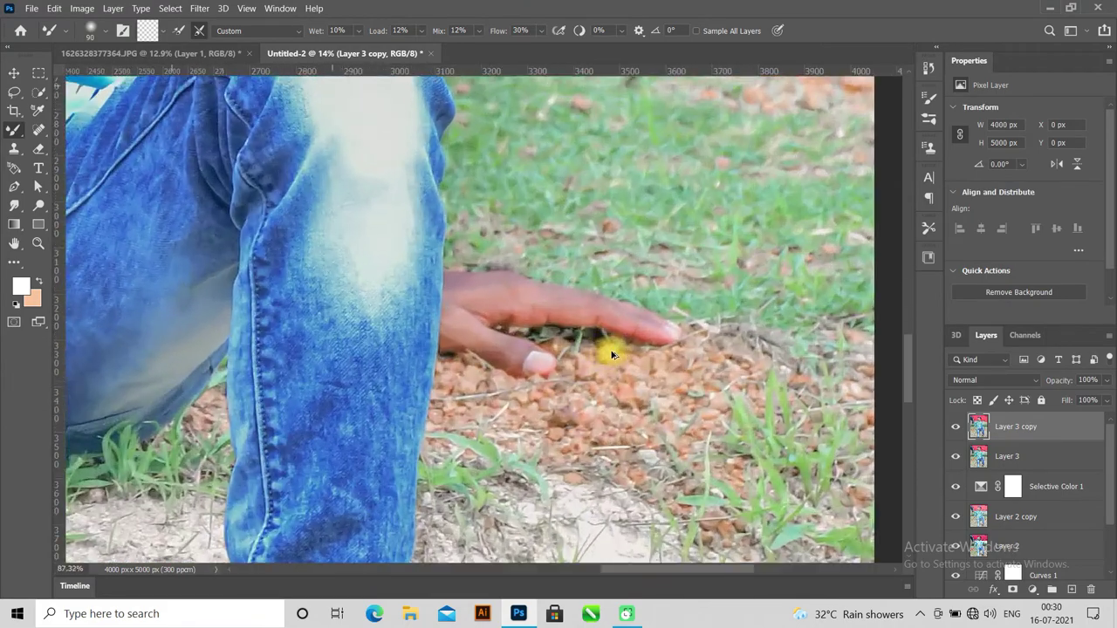
pyautogui.scroll(2, 605, 352)
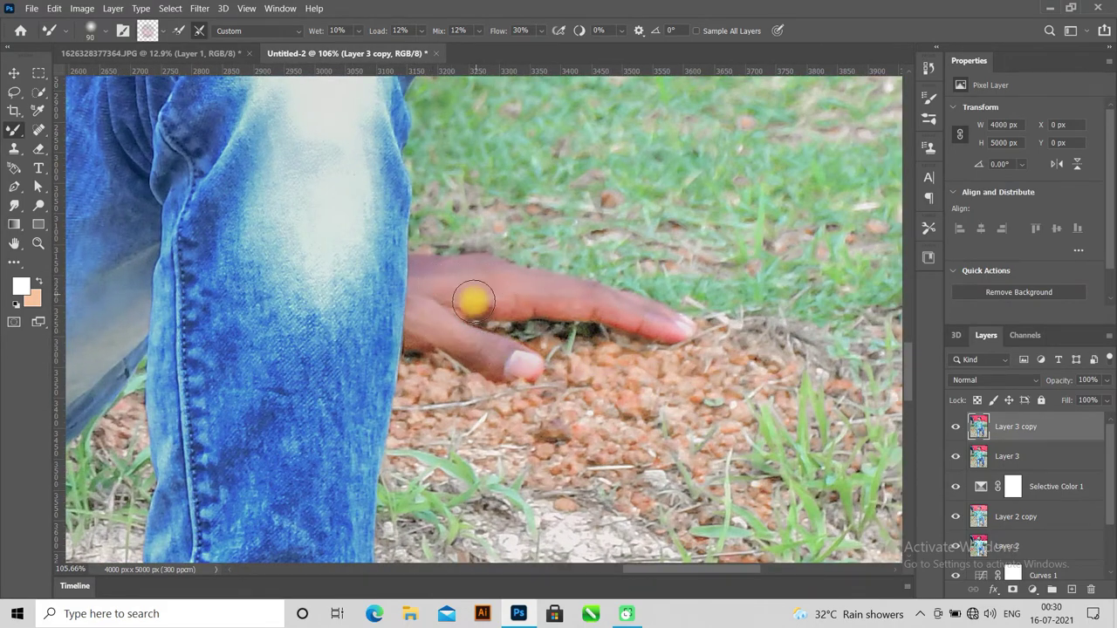
pyautogui.scroll(-6, 651, 355)
pyautogui.scroll(-1, 646, 355)
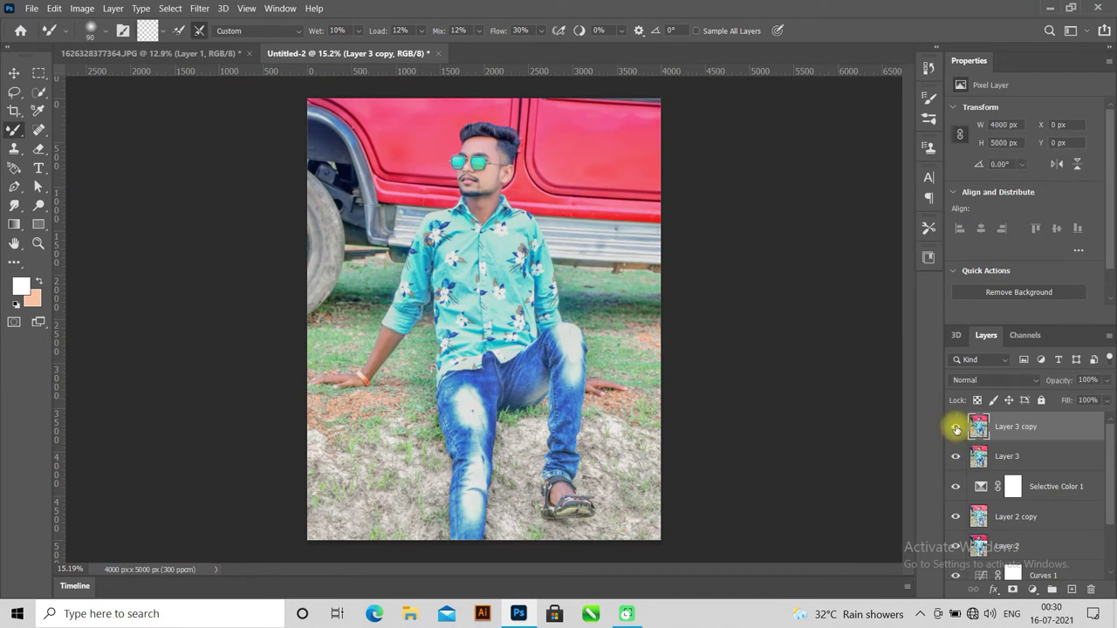
# - Duplicate the retouched layer as Layer 3 copy 2 and open the Camera Raw Filter
pyautogui.hotkey('ctrl', 'j')
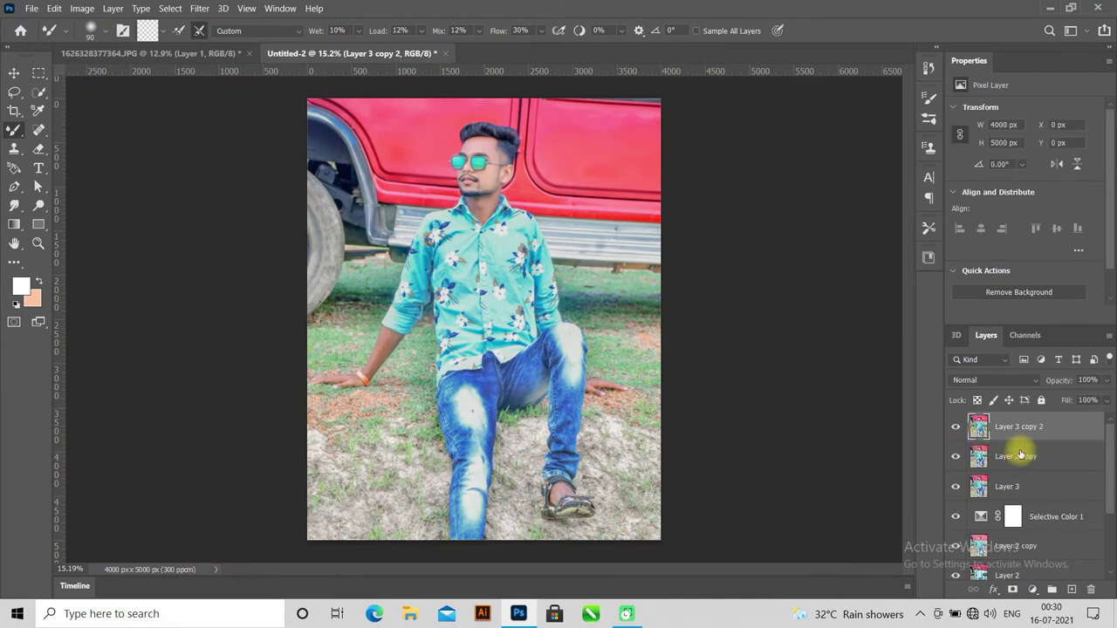
pyautogui.click(200, 8)
pyautogui.click(254, 109)
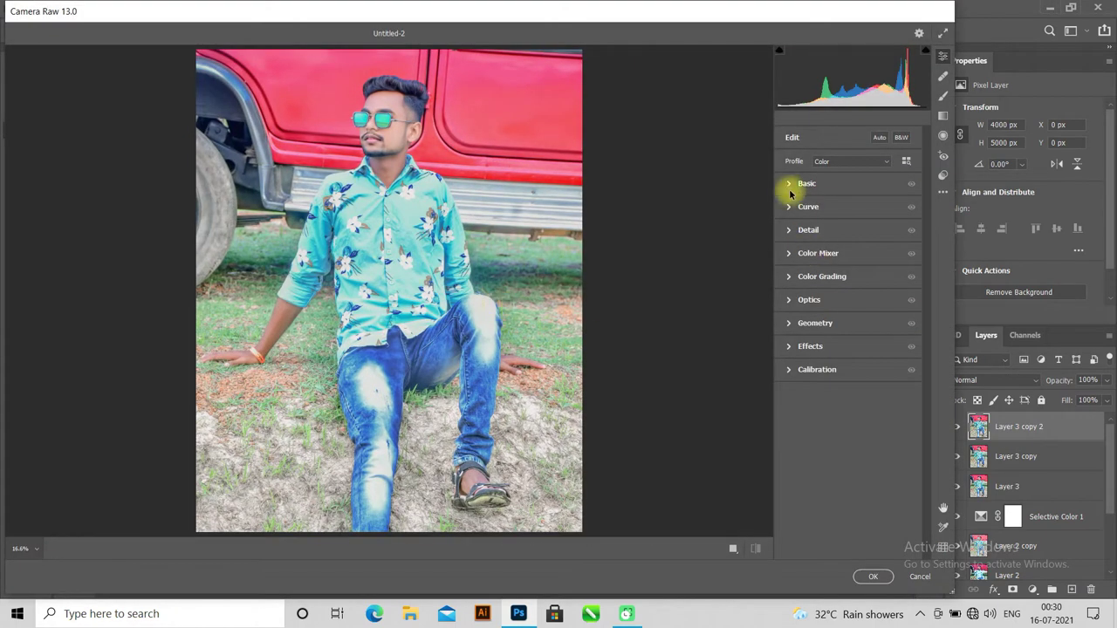
# - Set Blacks +100 and Shadows about +10, nudge Whites and Highlights, and add Clarity +12
pyautogui.click(791, 185)
pyautogui.moveTo(847, 365)
pyautogui.mouseDown()
pyautogui.moveTo(916, 365)
pyautogui.moveTo(985, 393)
pyautogui.mouseUp()
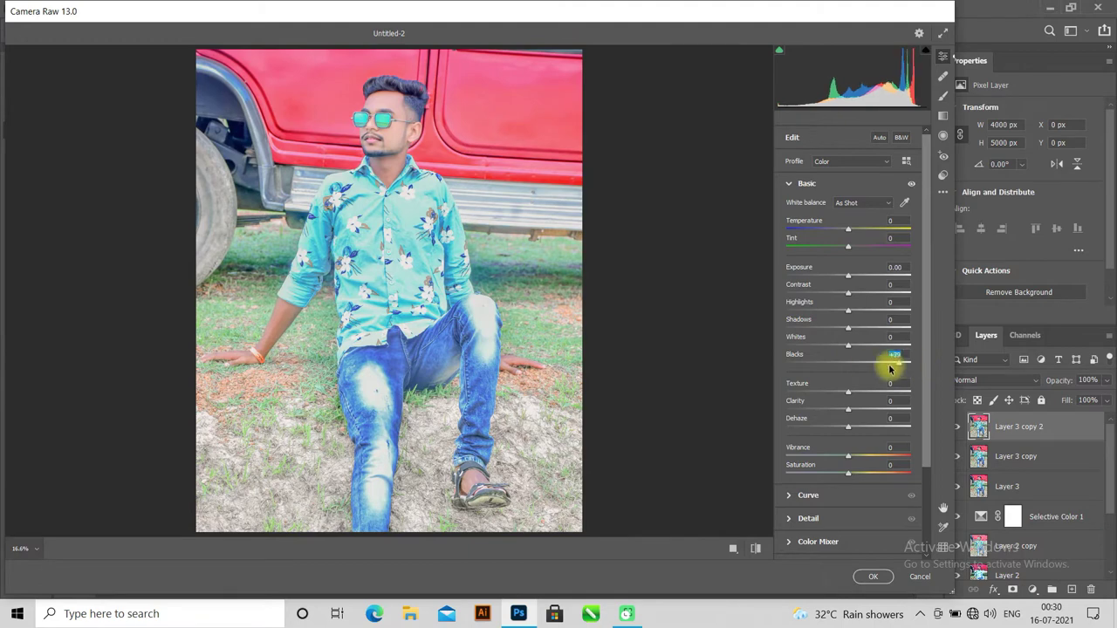
pyautogui.moveTo(849, 331)
pyautogui.mouseDown()
pyautogui.moveTo(885, 341)
pyautogui.moveTo(864, 335)
pyautogui.moveTo(848, 301)
pyautogui.moveTo(861, 294)
pyautogui.mouseUp()
pyautogui.moveTo(847, 347)
pyautogui.mouseDown()
pyautogui.moveTo(818, 347)
pyautogui.moveTo(851, 355)
pyautogui.mouseUp()
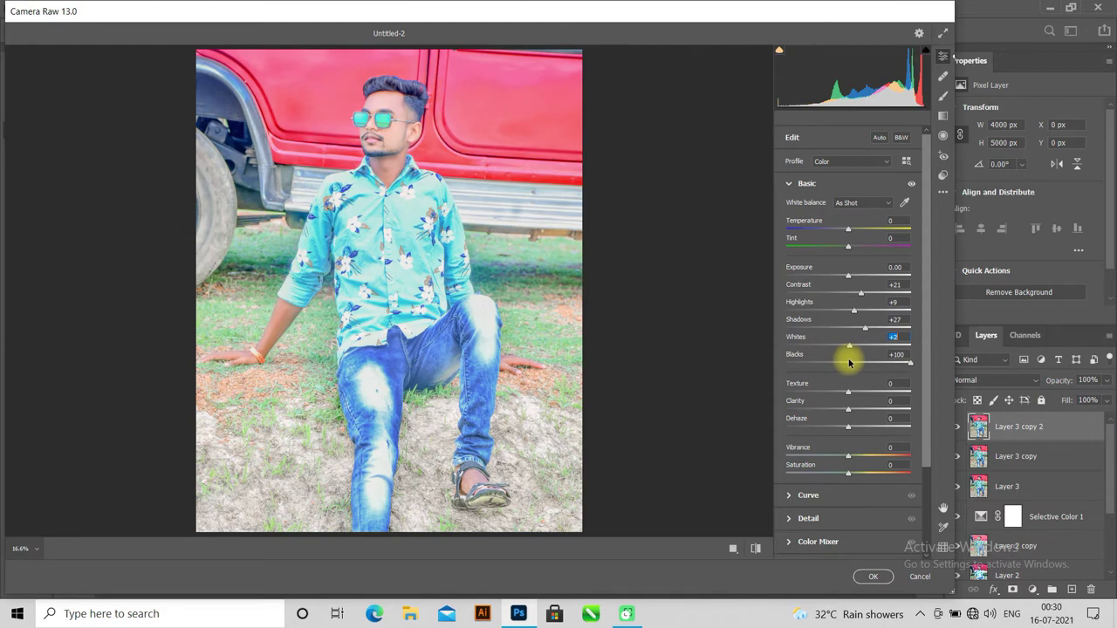
pyautogui.moveTo(850, 313); pyautogui.dragTo(843, 323)
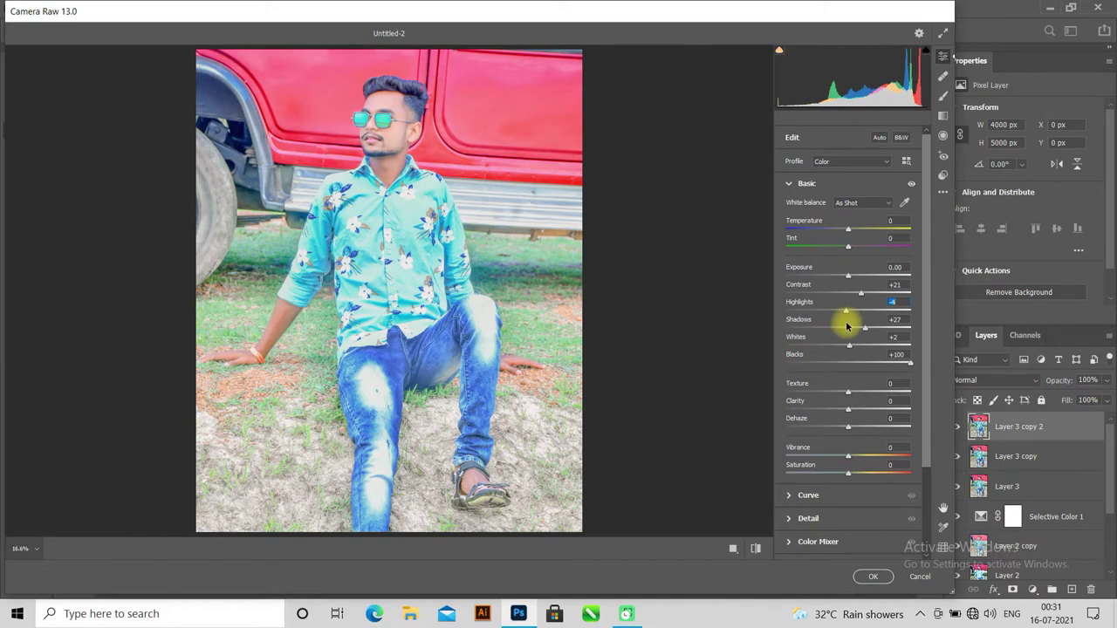
pyautogui.moveTo(869, 330); pyautogui.dragTo(855, 326)
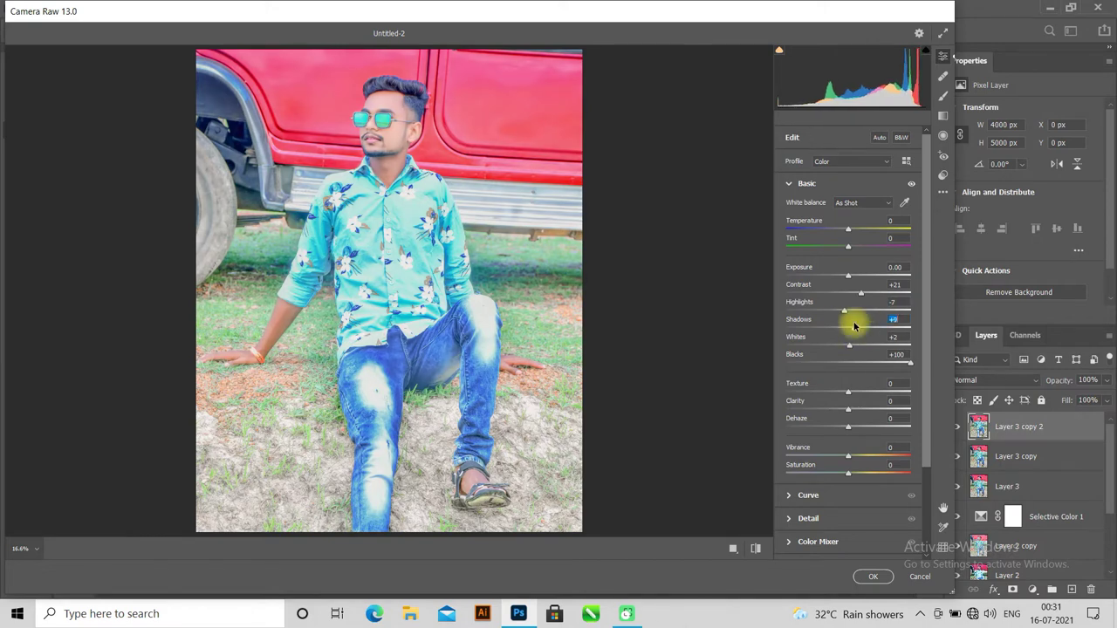
pyautogui.moveTo(850, 411)
pyautogui.mouseDown()
pyautogui.moveTo(865, 411)
pyautogui.moveTo(830, 406)
pyautogui.moveTo(853, 413)
pyautogui.moveTo(840, 392)
pyautogui.moveTo(873, 412)
pyautogui.mouseUp()
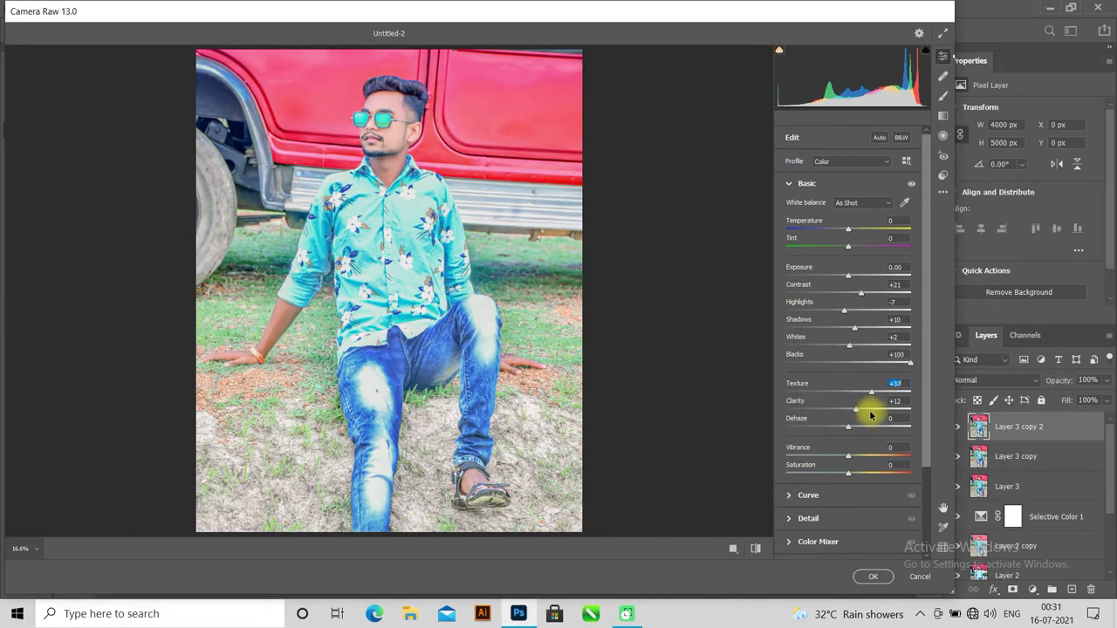
pyautogui.click(789, 183)
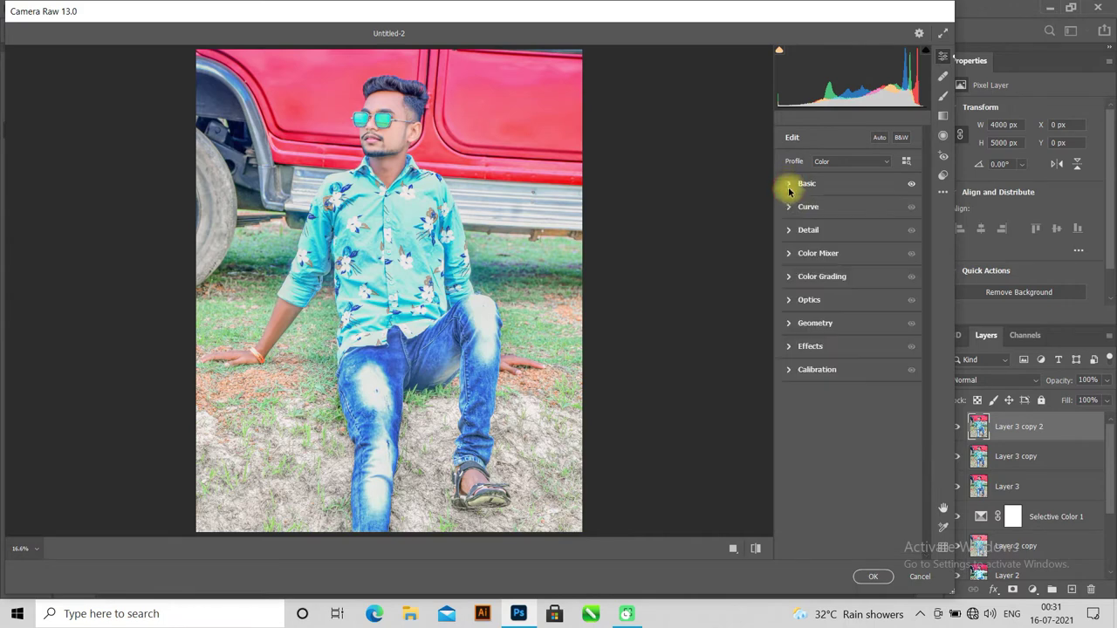
# - Set blue saturation -56 and purples -38 saturation, -16 luminance, then apply Camera Raw
pyautogui.click(789, 253)
pyautogui.click(872, 290)
pyautogui.moveTo(848, 335)
pyautogui.mouseDown()
pyautogui.moveTo(807, 338)
pyautogui.moveTo(805, 357)
pyautogui.mouseUp()
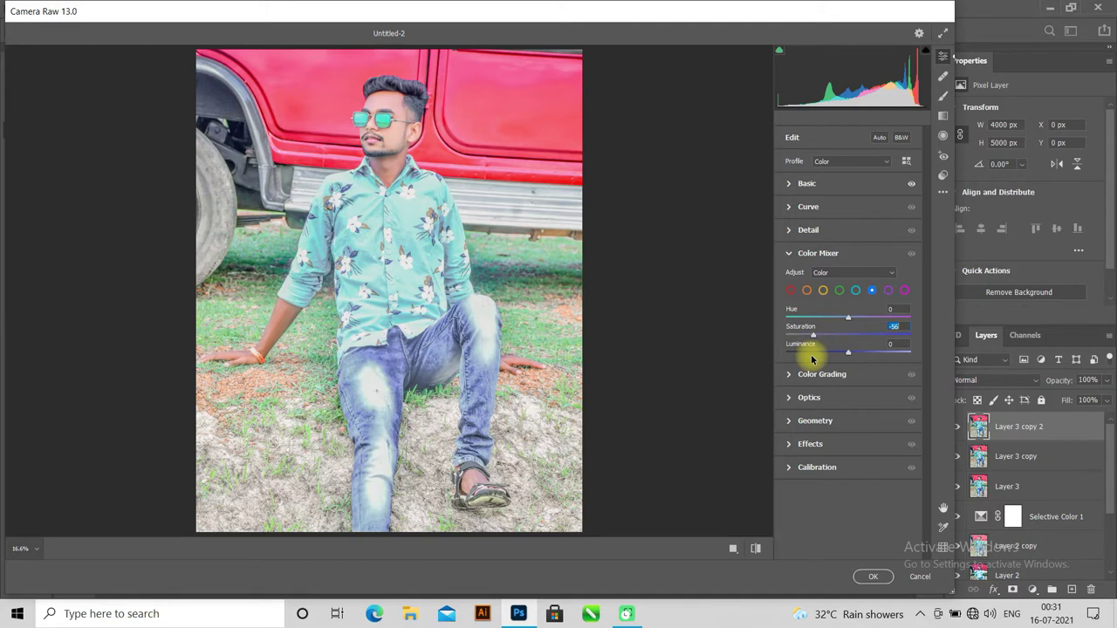
pyautogui.moveTo(857, 358)
pyautogui.mouseDown()
pyautogui.moveTo(832, 352)
pyautogui.moveTo(847, 369)
pyautogui.mouseUp()
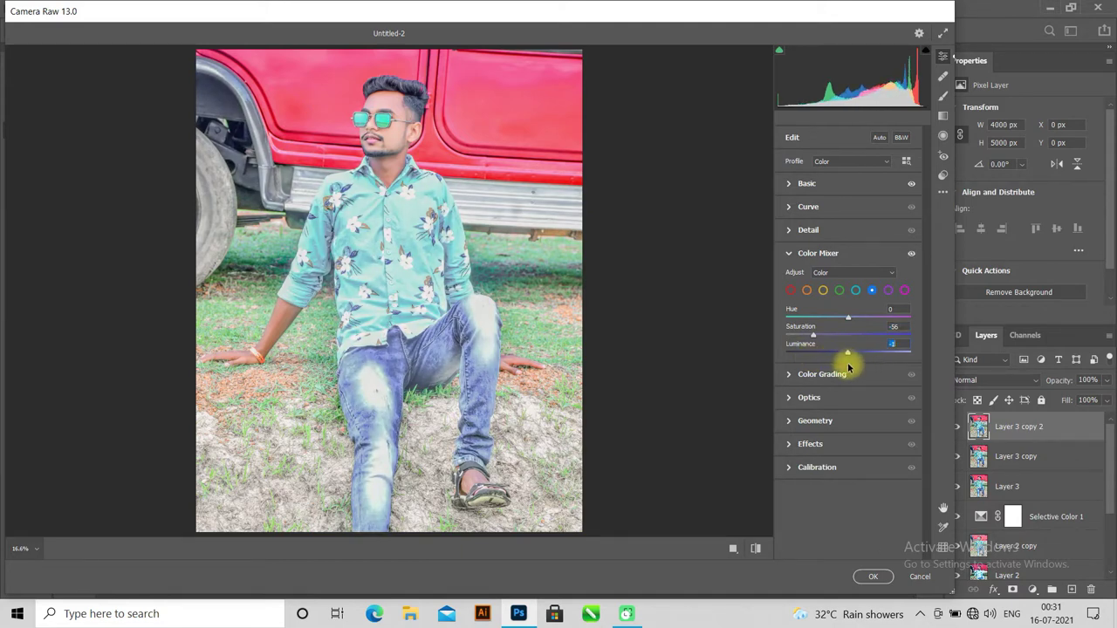
pyautogui.click(889, 290)
pyautogui.moveTo(848, 335)
pyautogui.mouseDown()
pyautogui.moveTo(864, 333)
pyautogui.moveTo(822, 337)
pyautogui.moveTo(838, 352)
pyautogui.mouseUp()
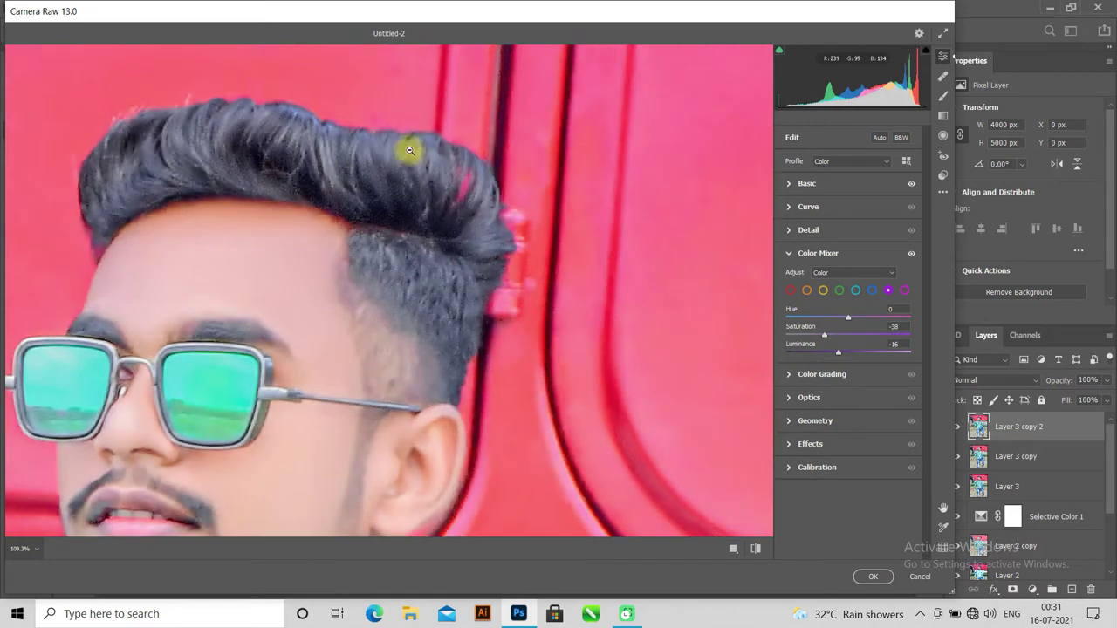
pyautogui.click(421, 113)
pyautogui.click(436, 213)
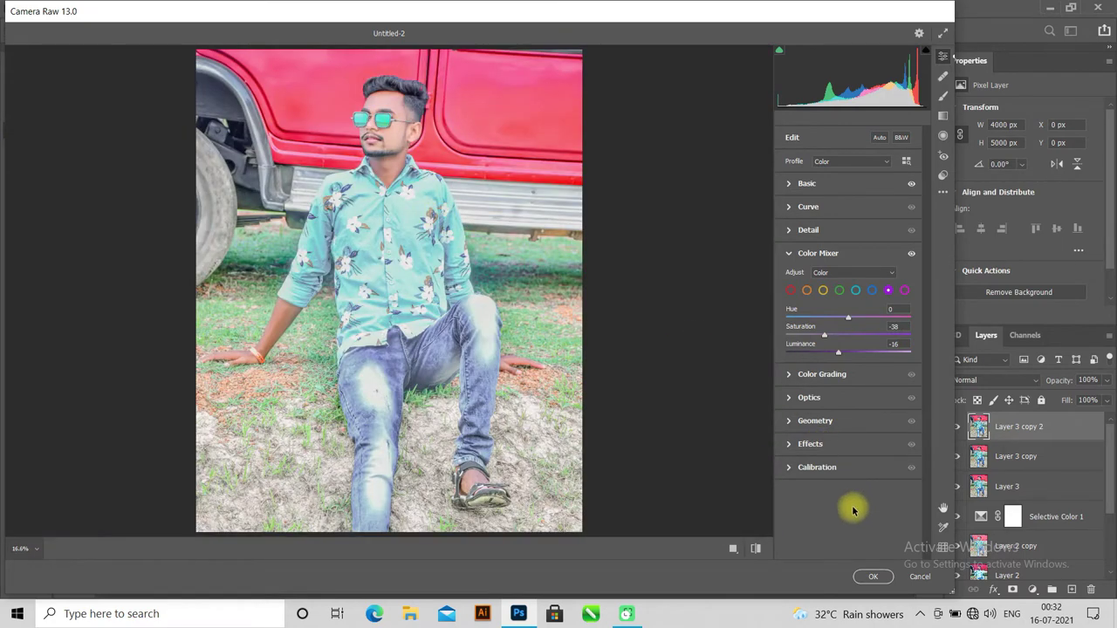
pyautogui.click(868, 578)
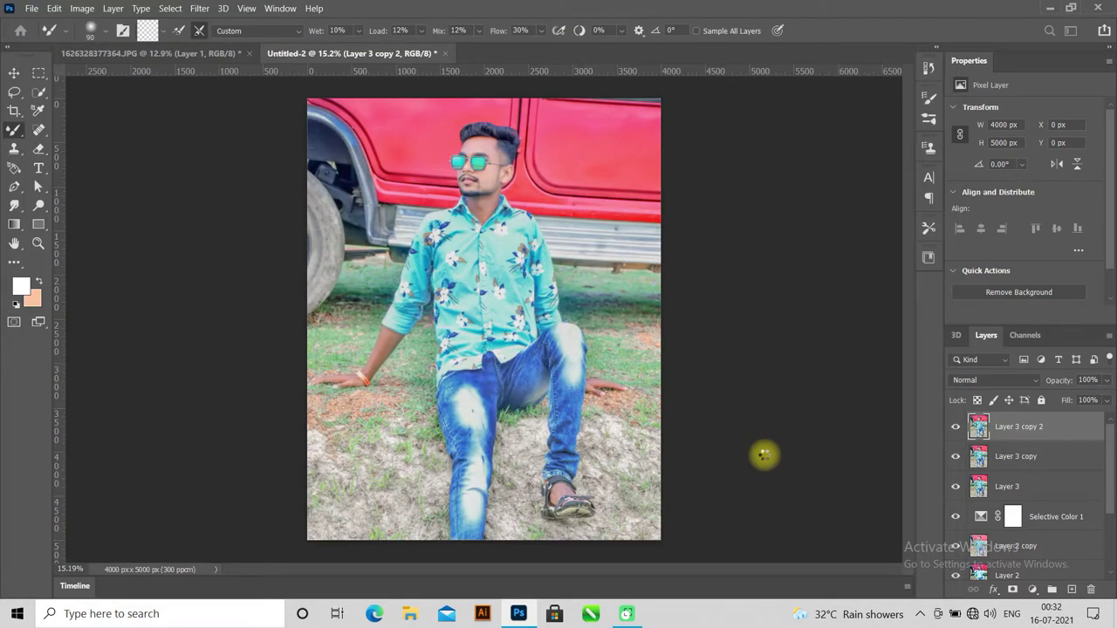
# - Toggle Layer 3 copy 2 on and off to compare before and after
pyautogui.click(955, 426)
pyautogui.click(955, 427)
pyautogui.click(956, 427)
pyautogui.click(955, 427)
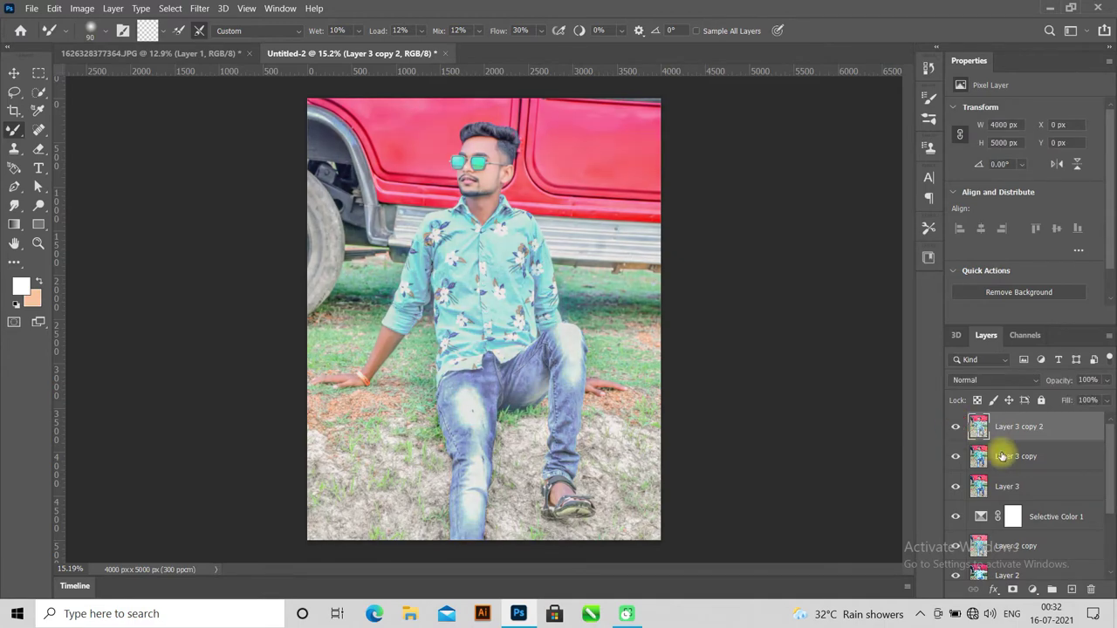
# - Duplicate the layer and raise Vibrance to +42 in the Camera Raw Filter
pyautogui.hotkey('ctrl', 'j')
pyautogui.click(199, 8)
pyautogui.click(244, 107)
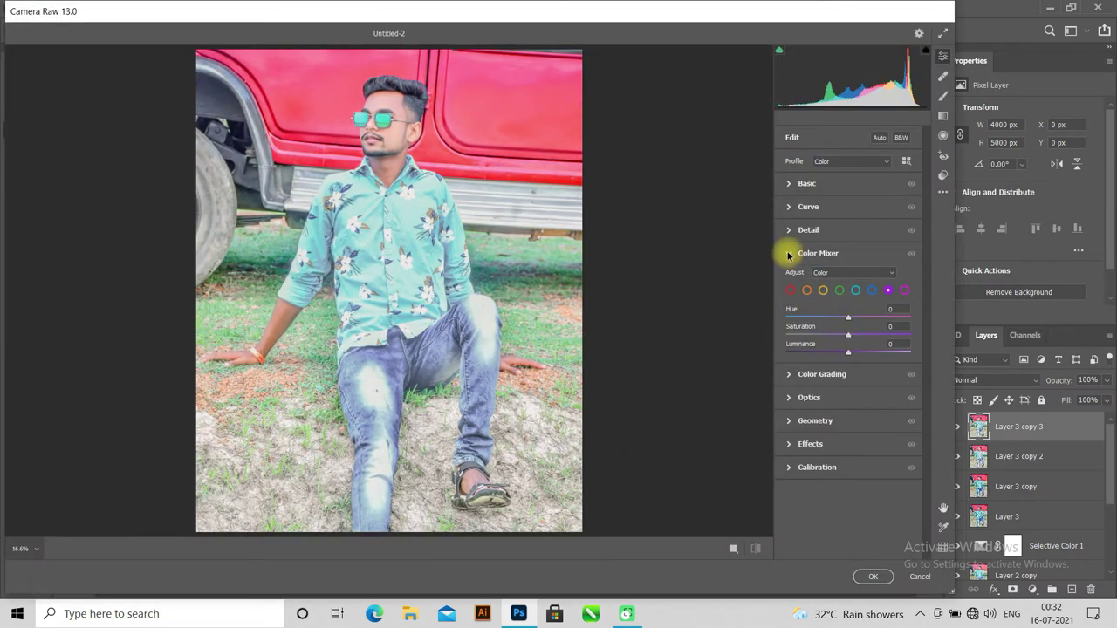
pyautogui.click(788, 253)
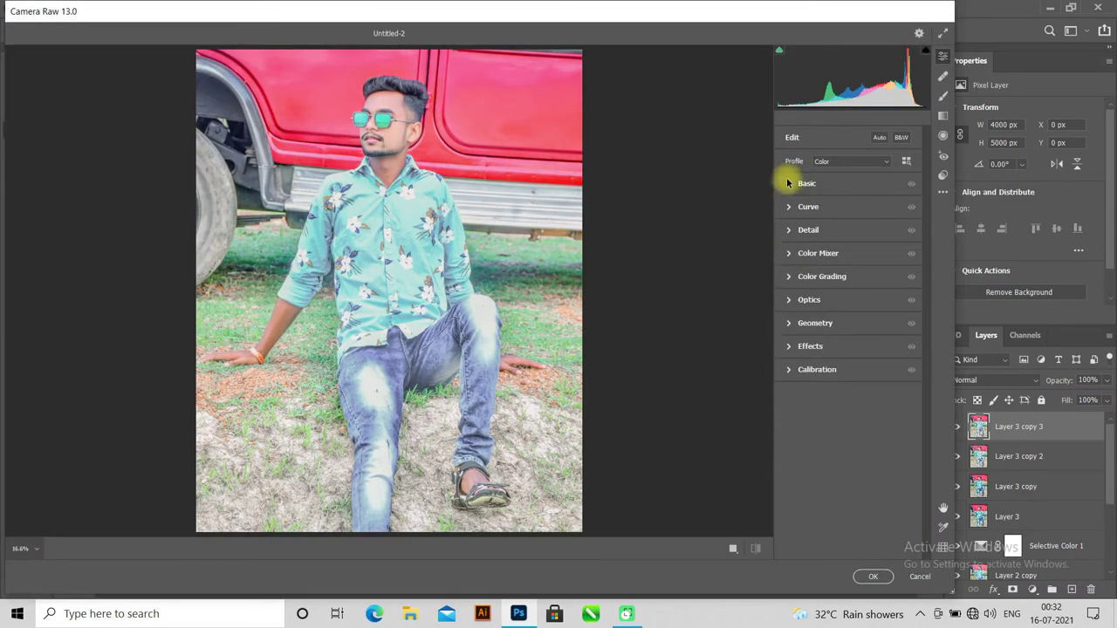
pyautogui.click(788, 183)
pyautogui.moveTo(848, 455); pyautogui.dragTo(872, 465)
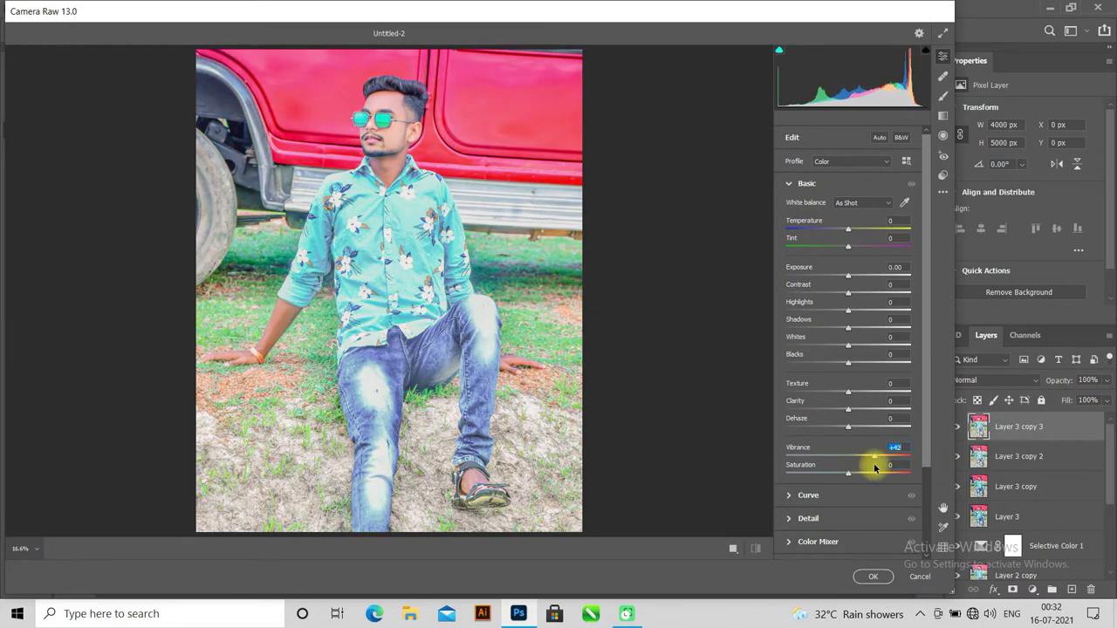
# - In Color Mixer, boost red saturation to +18 and nudge yellow saturation up
pyautogui.click(788, 183)
pyautogui.click(788, 253)
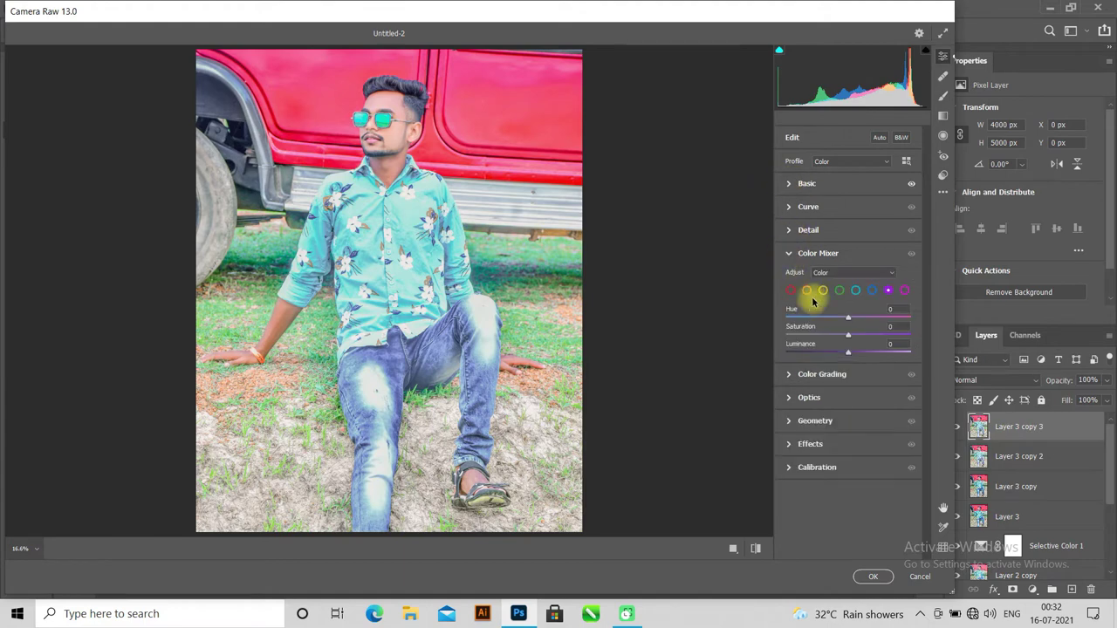
pyautogui.click(791, 291)
pyautogui.moveTo(847, 335); pyautogui.dragTo(859, 335)
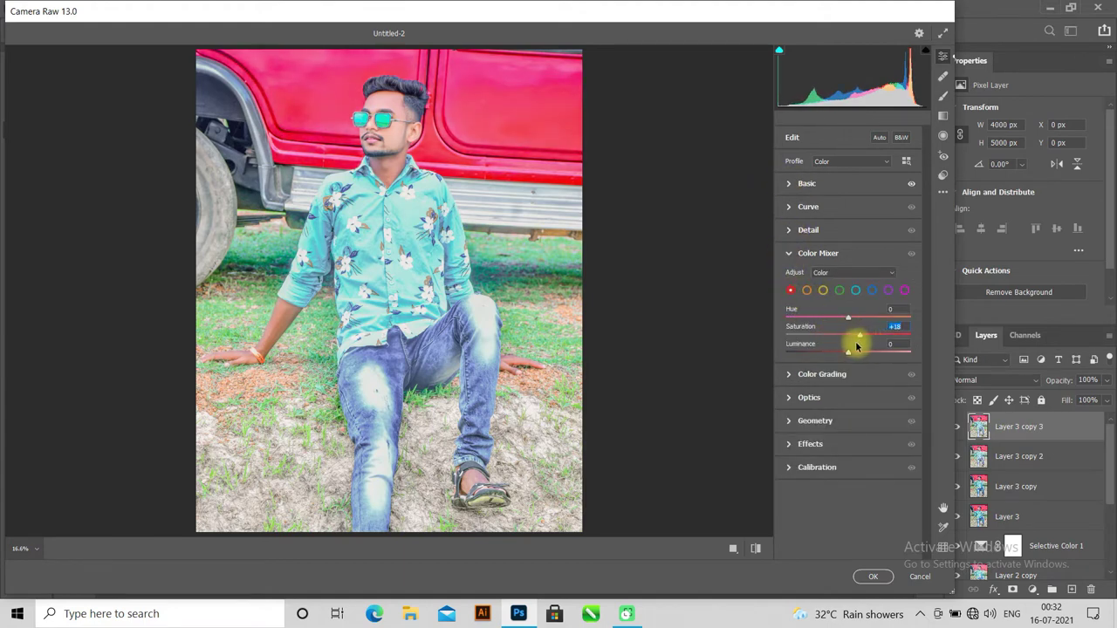
pyautogui.click(823, 291)
pyautogui.moveTo(855, 335)
pyautogui.mouseDown()
pyautogui.moveTo(771, 354)
pyautogui.moveTo(850, 353)
pyautogui.moveTo(742, 317)
pyautogui.mouseUp()
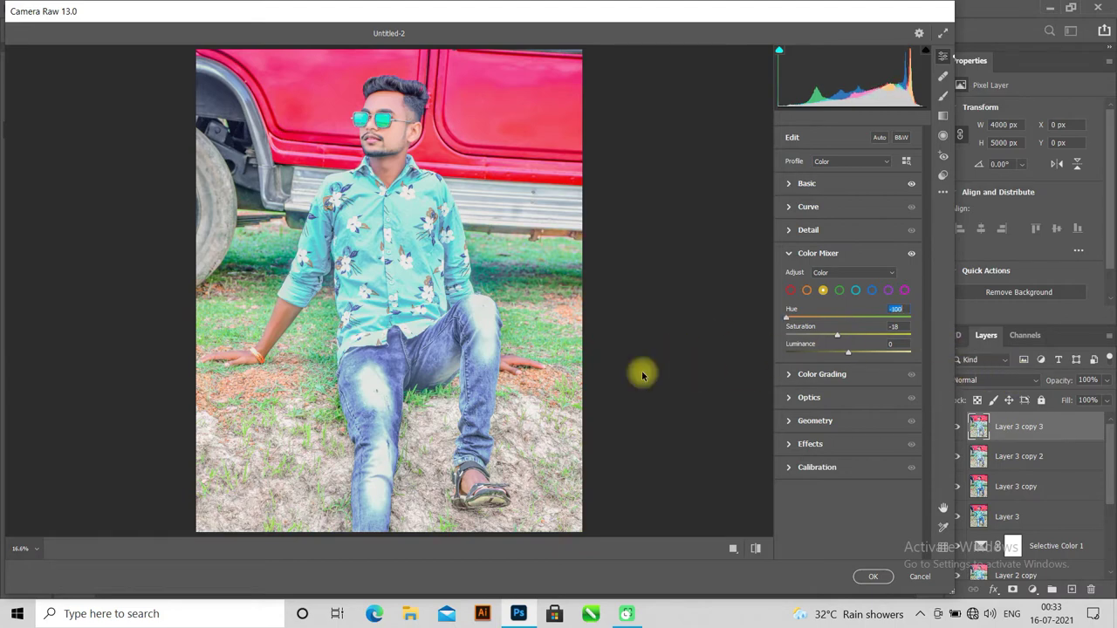
# - Set greens to Hue -100/Saturation +100, aquas Hue +25/Saturation +100, blues near zero, and apply
pyautogui.click(840, 290)
pyautogui.moveTo(846, 335); pyautogui.dragTo(972, 345)
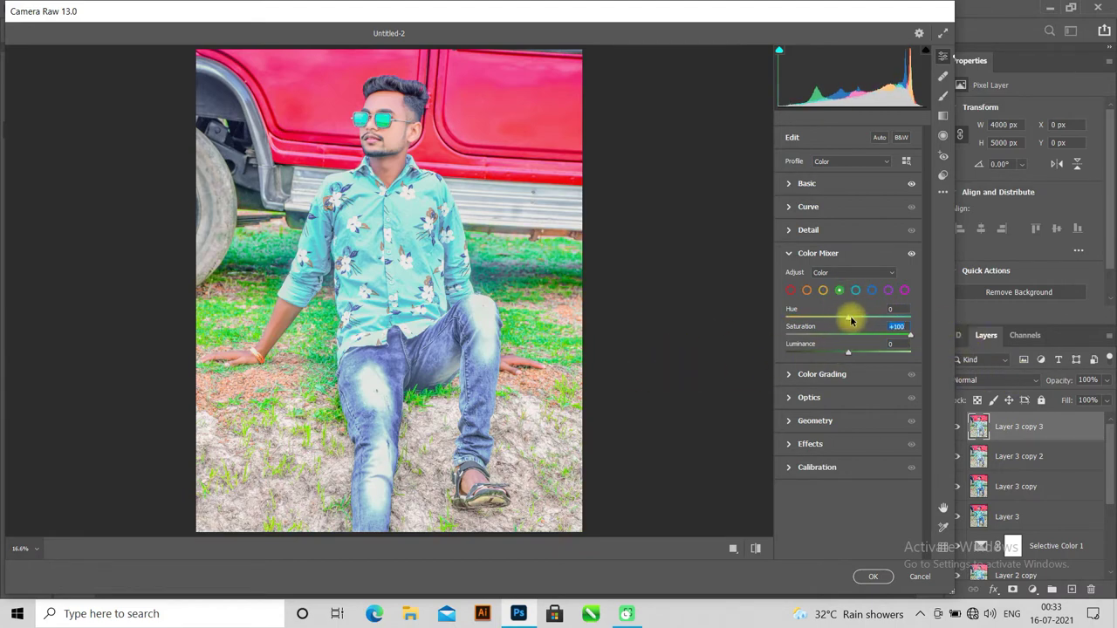
pyautogui.moveTo(847, 318); pyautogui.dragTo(729, 320)
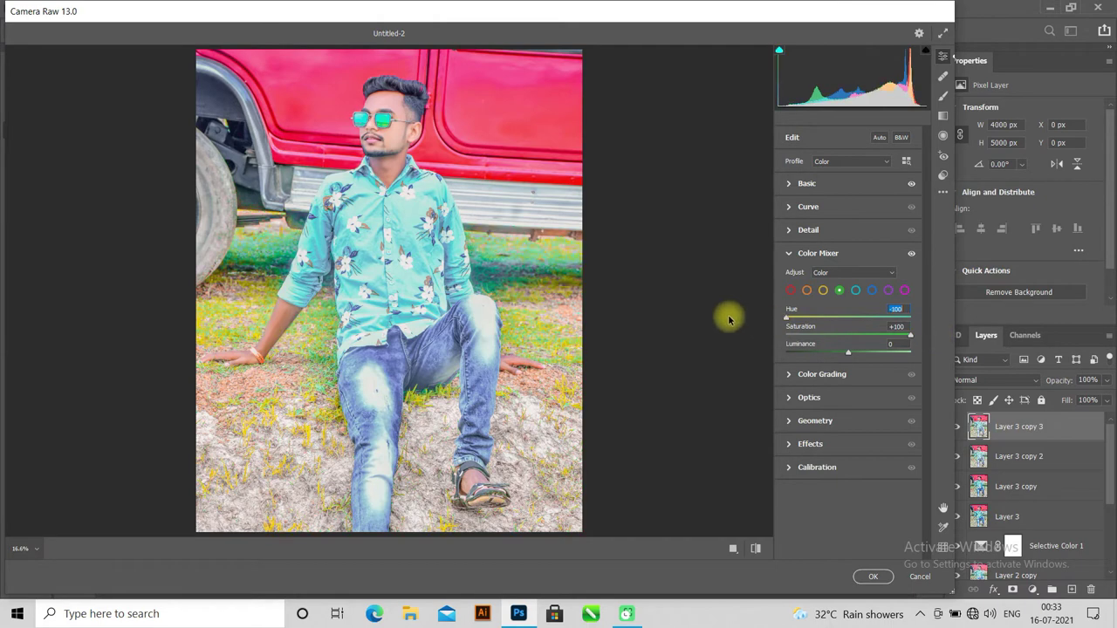
pyautogui.click(855, 290)
pyautogui.moveTo(847, 335); pyautogui.dragTo(892, 360)
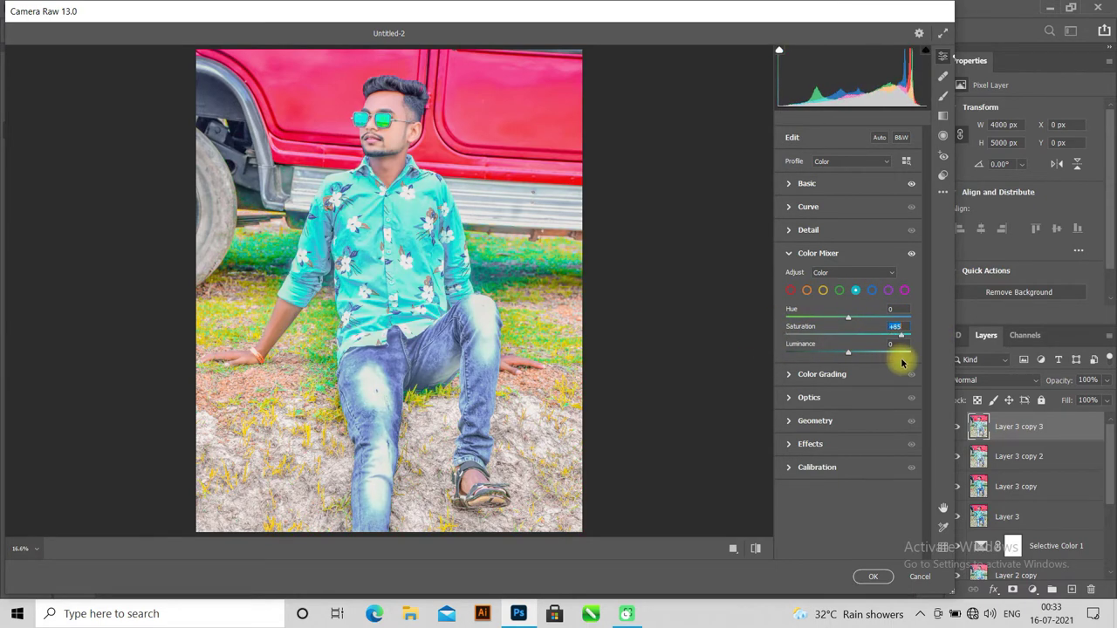
pyautogui.moveTo(849, 318)
pyautogui.mouseDown()
pyautogui.moveTo(901, 328)
pyautogui.moveTo(887, 342)
pyautogui.mouseUp()
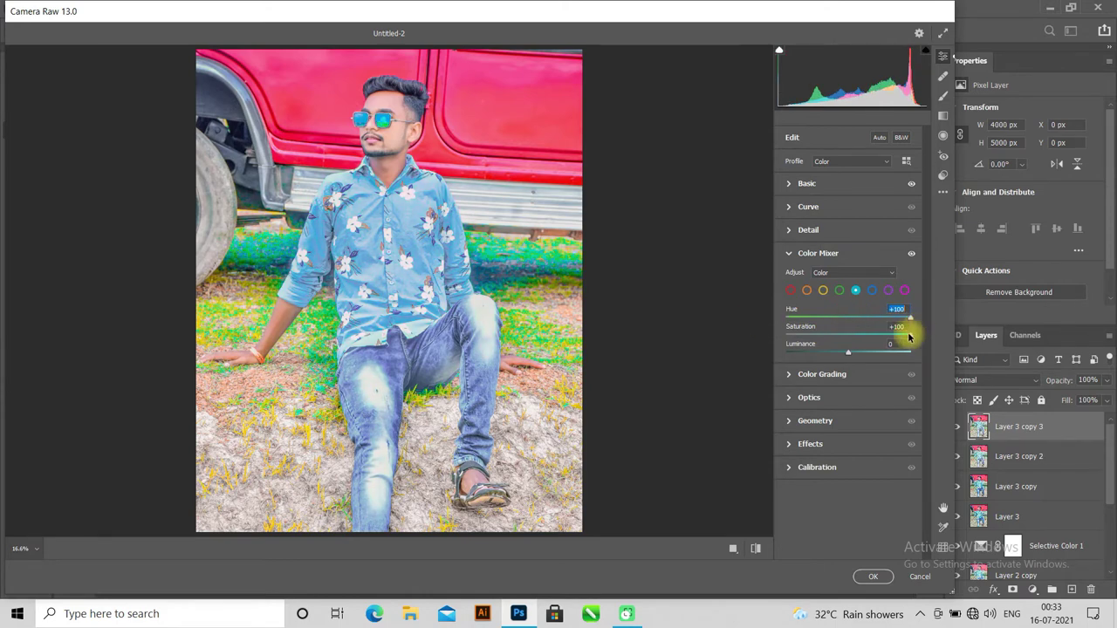
pyautogui.click(872, 291)
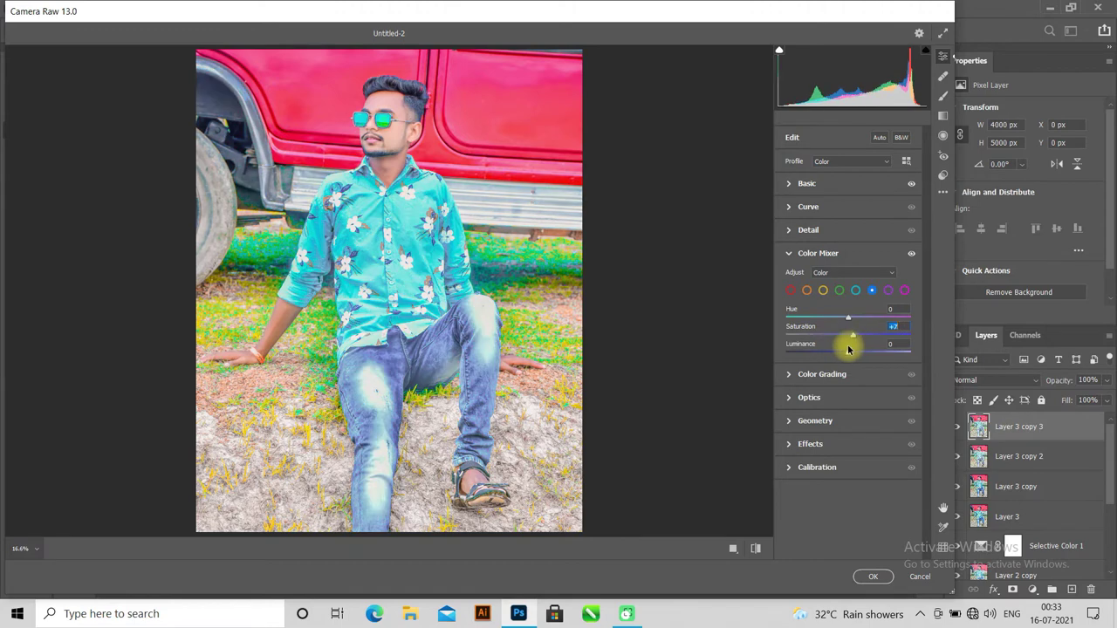
pyautogui.moveTo(883, 346); pyautogui.dragTo(887, 339)
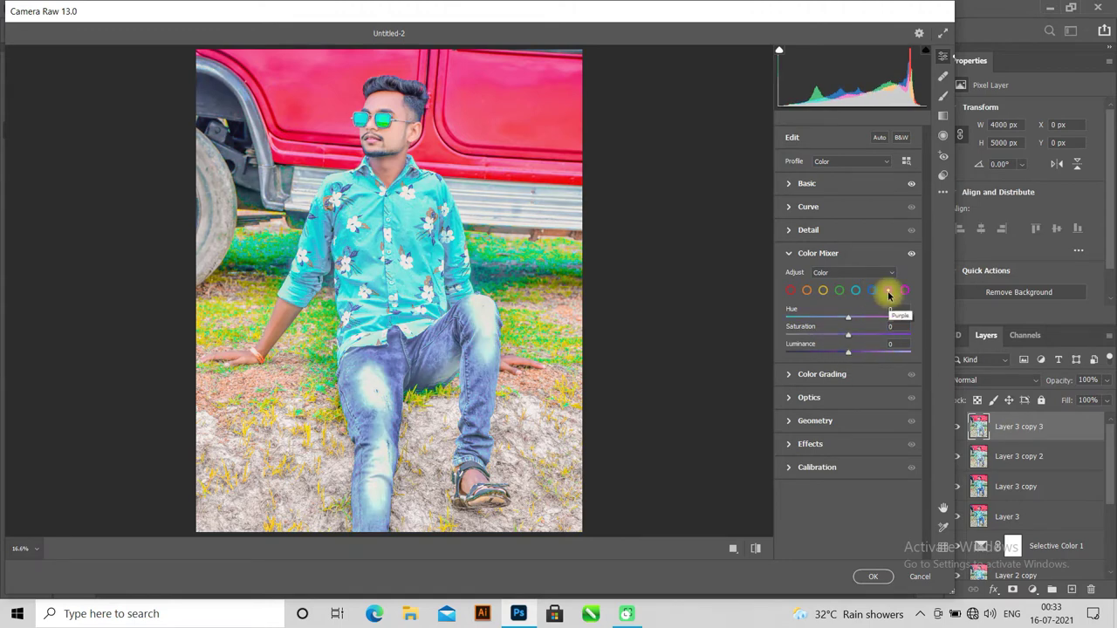
pyautogui.click(791, 253)
pyautogui.click(872, 576)
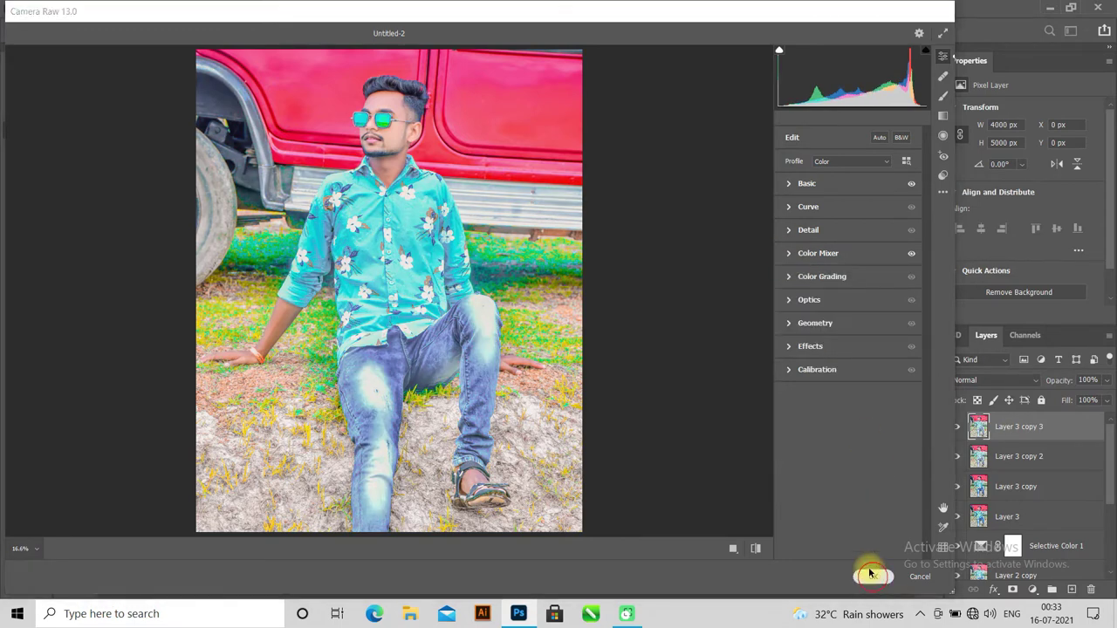
# - Toggle Layer 3 copy 3 on and off to compare before and after
pyautogui.click(955, 427)
pyautogui.click(955, 426)
pyautogui.click(955, 427)
pyautogui.click(955, 427)
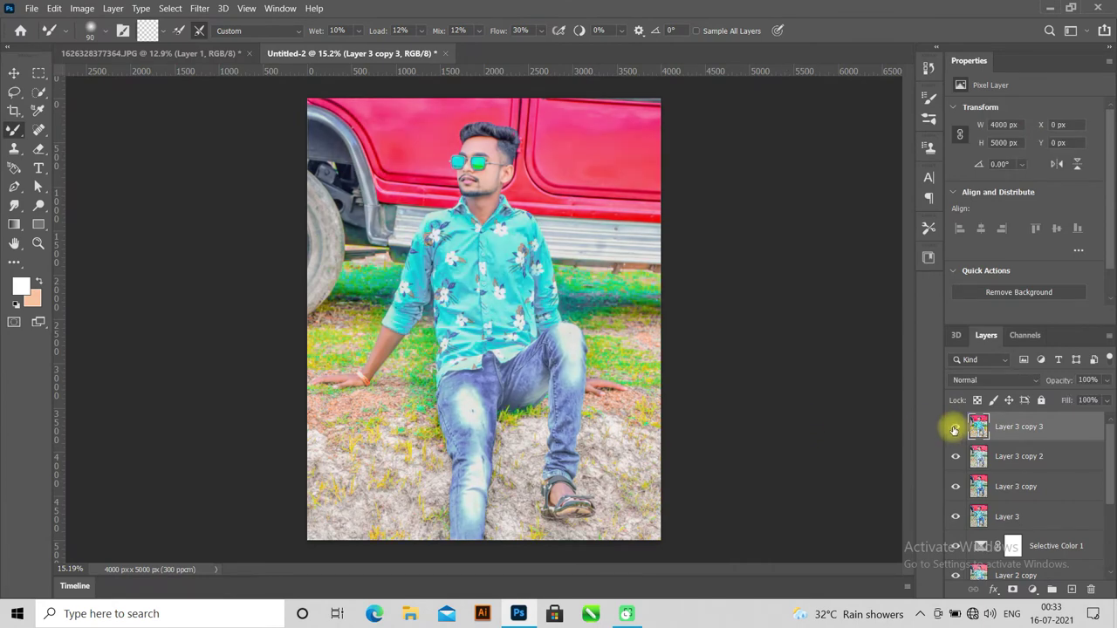
# - Duplicate into Layer 3 copy 4, saturate blues +51 and purples +63 in Camera Raw, and add a mask
pyautogui.hotkey('ctrl', 'j')
pyautogui.click(199, 9)
pyautogui.click(261, 107)
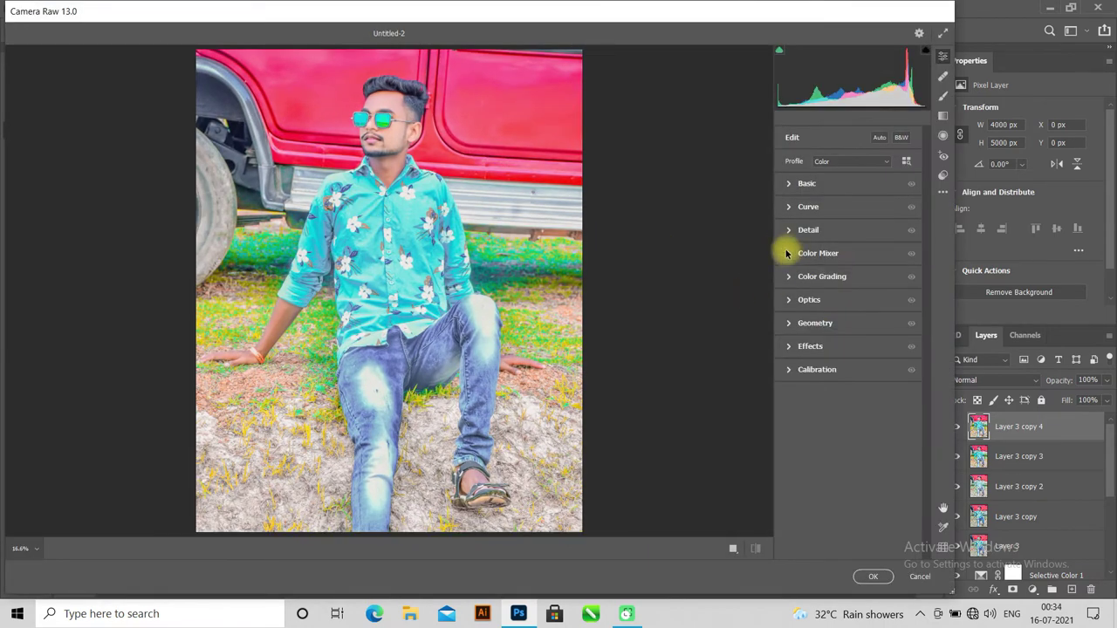
pyautogui.click(788, 253)
pyautogui.click(872, 289)
pyautogui.moveTo(847, 334); pyautogui.dragTo(880, 350)
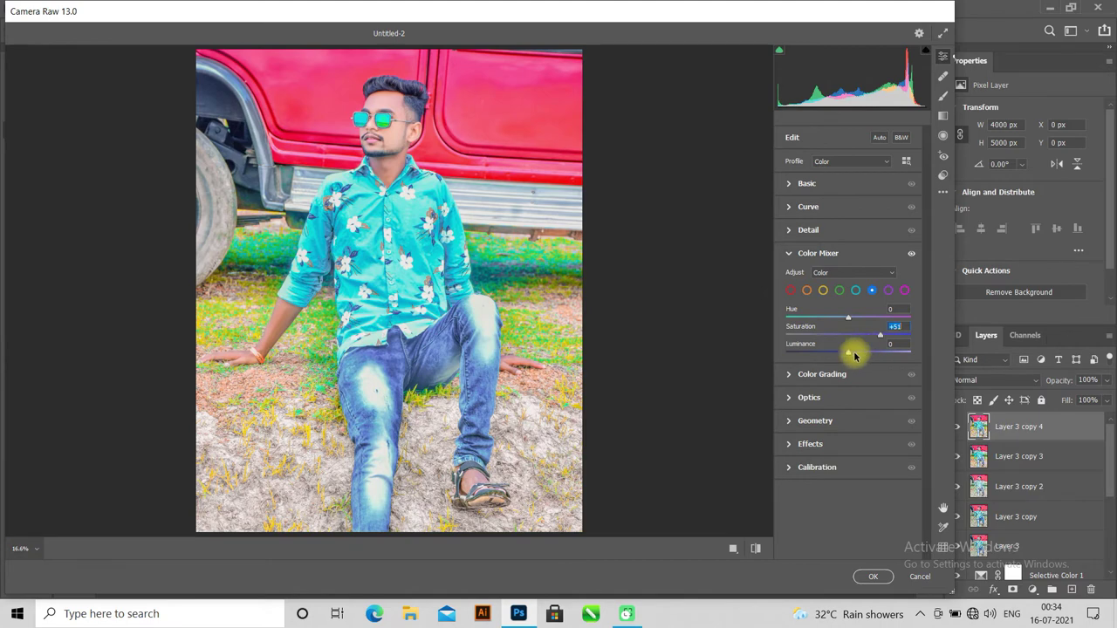
pyautogui.click(888, 290)
pyautogui.moveTo(855, 340); pyautogui.dragTo(901, 341)
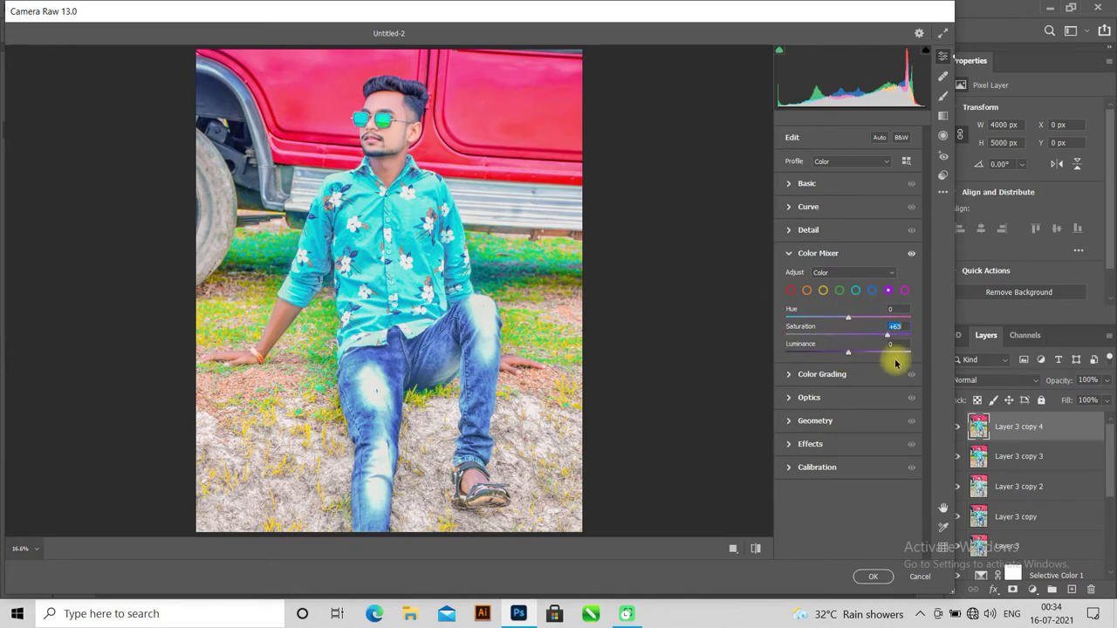
pyautogui.click(873, 576)
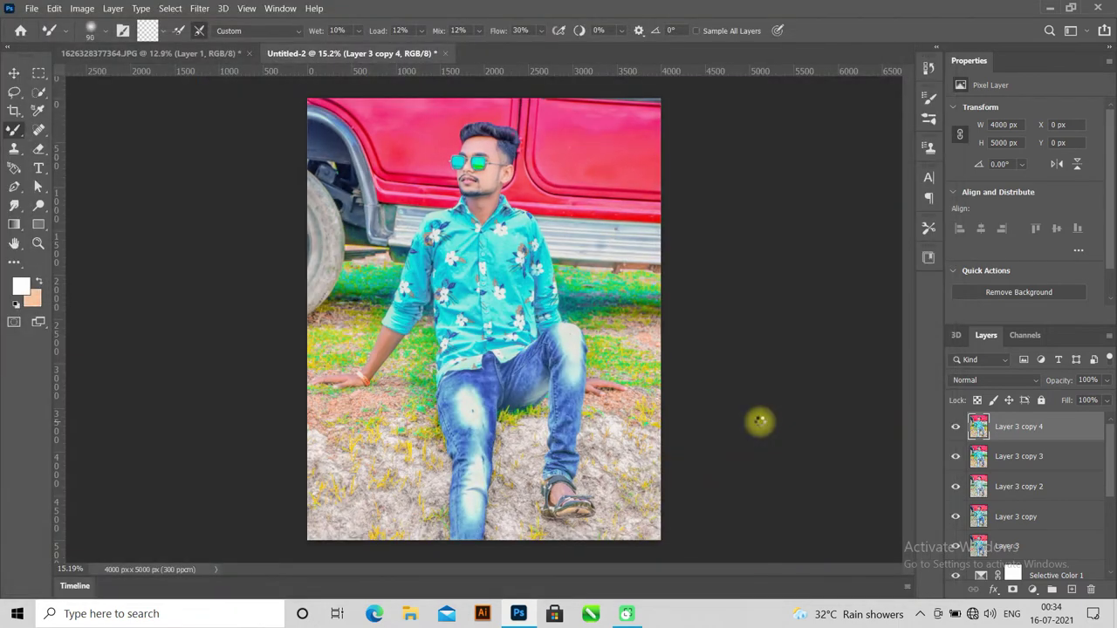
pyautogui.click(1012, 590)
# - Set up a regular Brush at 100% opacity, Normal blending, with black as the colour
pyautogui.rightClick(14, 129)
pyautogui.click(83, 130)
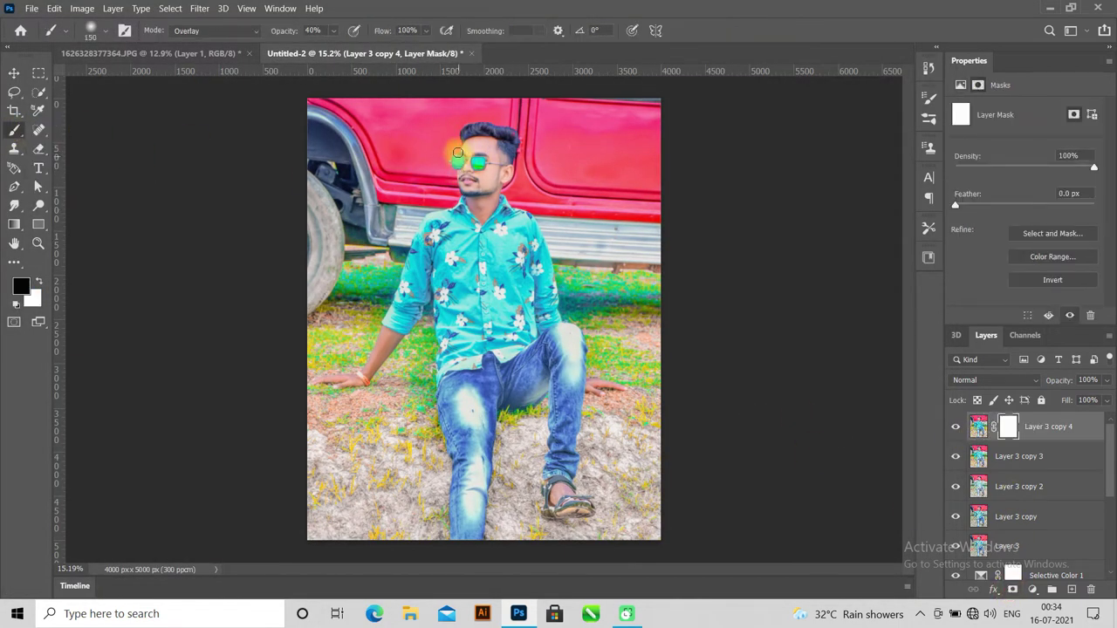
pyautogui.moveTo(323, 31); pyautogui.dragTo(524, 33)
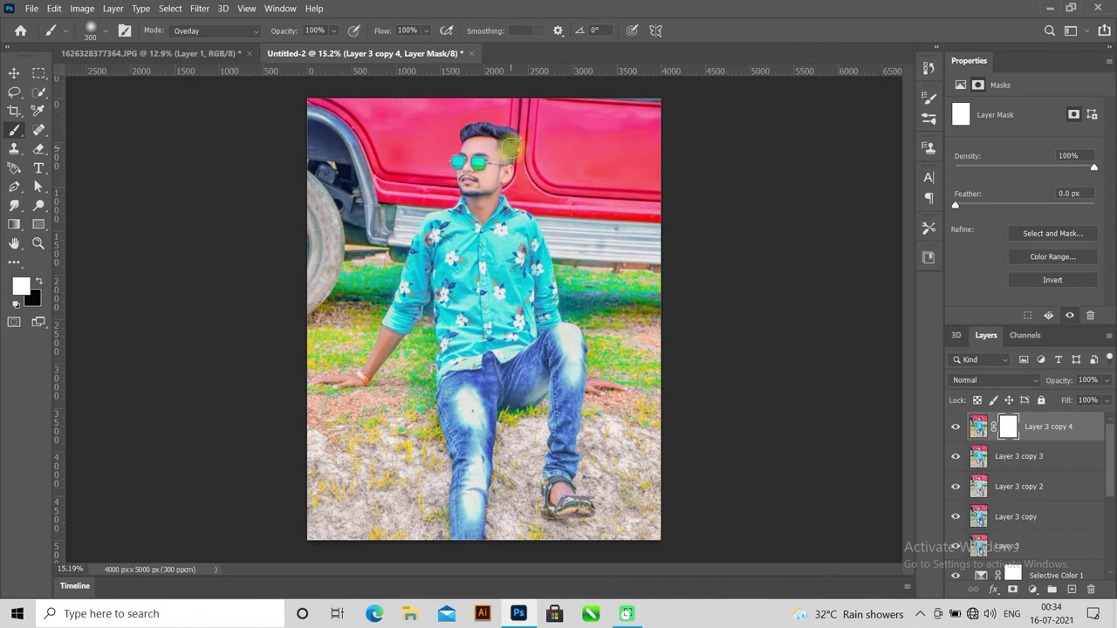
pyautogui.click(244, 31)
pyautogui.click(232, 38)
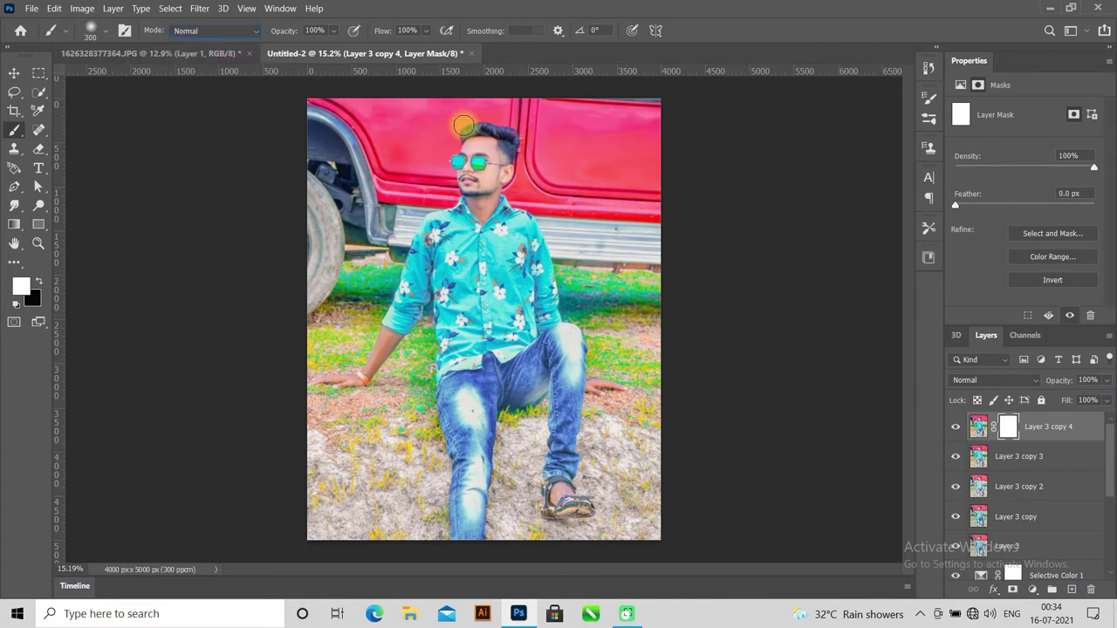
pyautogui.click(39, 281)
# - Paint black on Layer 3 copy 4's mask around the hair with a smaller brush
pyautogui.moveTo(472, 137)
pyautogui.mouseDown()
pyautogui.moveTo(495, 137)
pyautogui.moveTo(480, 129)
pyautogui.mouseUp()
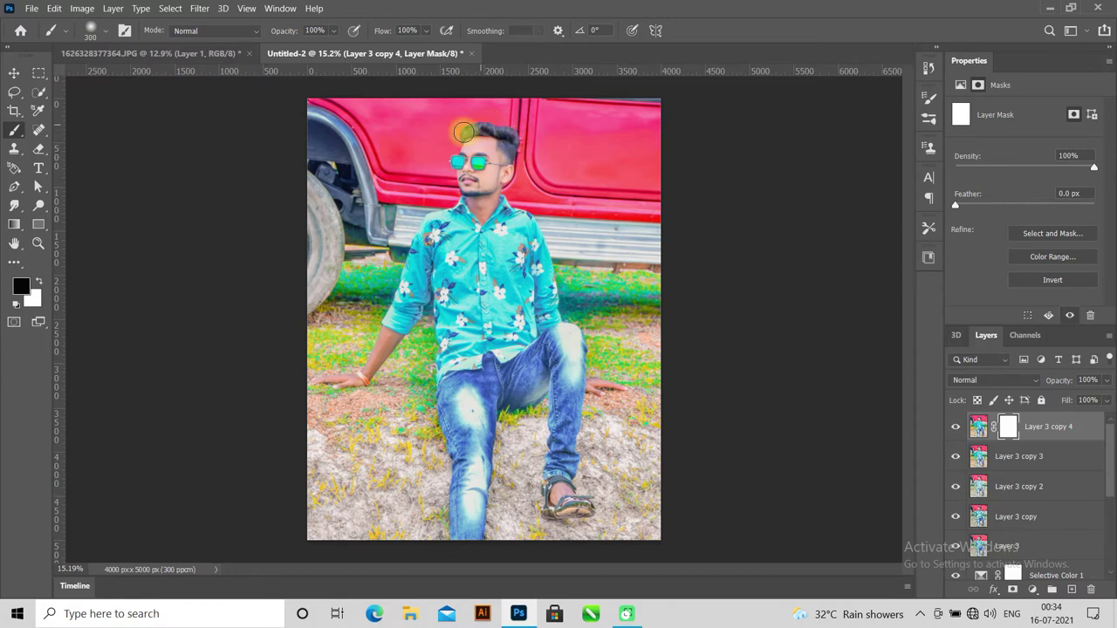
pyautogui.keyDown('alt'); pyautogui.scroll(3, 476, 165); pyautogui.keyUp('alt')
pyautogui.keyDown('alt'); pyautogui.scroll(2, 498, 179); pyautogui.keyUp('alt')
pyautogui.scroll(4, 507, 191)
pyautogui.press('[')
pyautogui.press('[')
pyautogui.press('[')
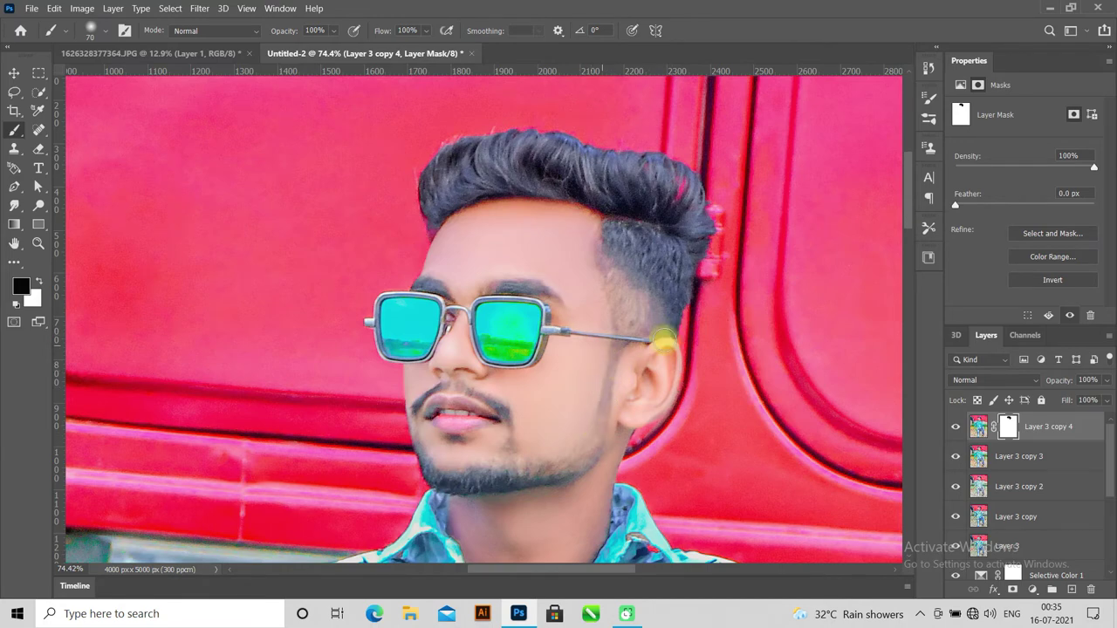
pyautogui.scroll(-5, 883, 354)
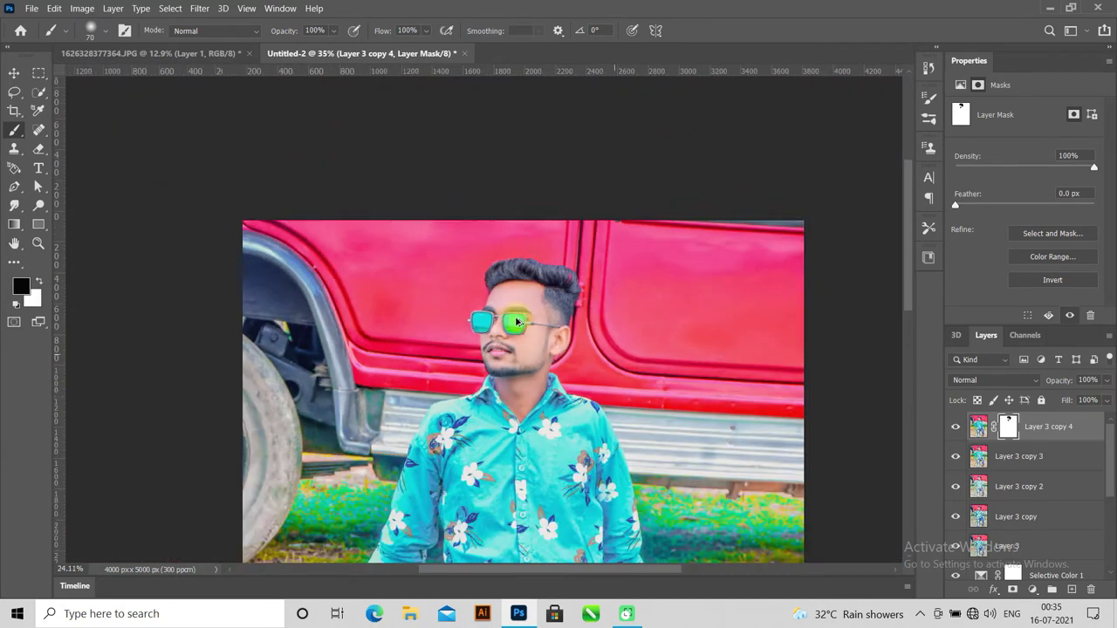
# - Compare Layer 3 copy 4 on and off, then target its pixels instead of the mask
pyautogui.click(956, 426)
pyautogui.click(955, 426)
pyautogui.click(955, 427)
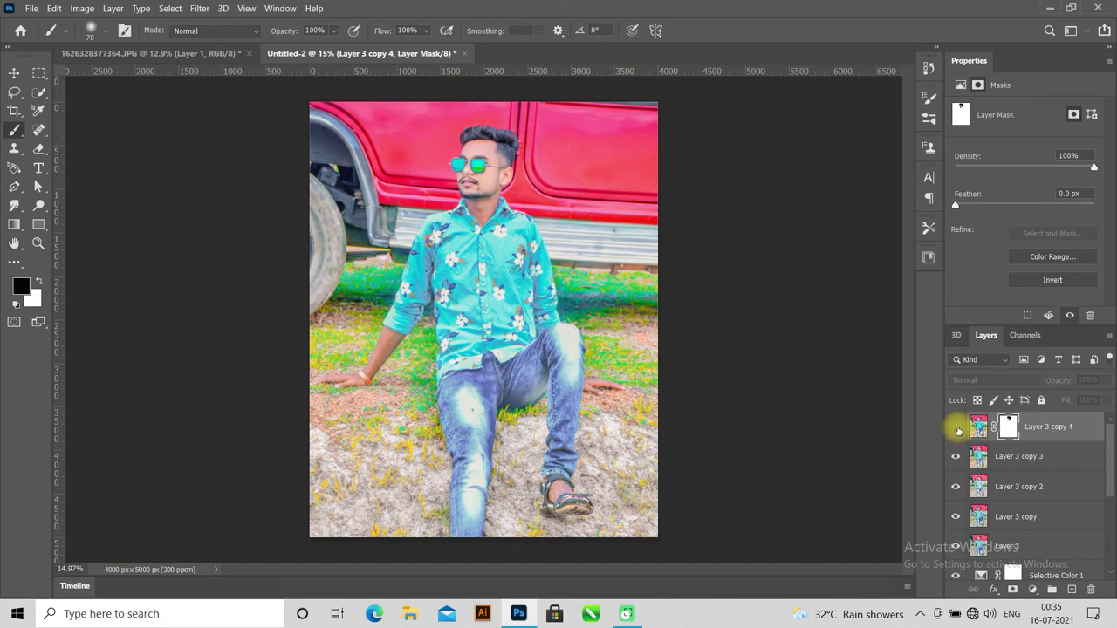
pyautogui.click(955, 426)
pyautogui.click(1046, 430)
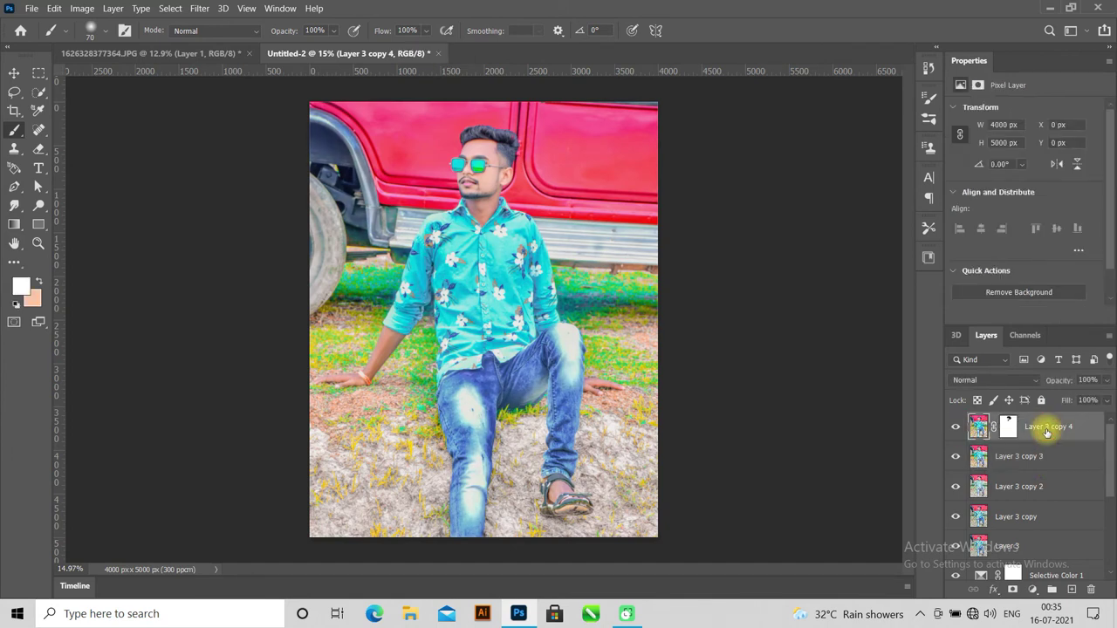
# - Stamp visible into a new layer, duplicate it, and add Hue/Saturation adjusting Reds saturation
pyautogui.hotkey('ctrl', 'shift', 'alt', 'e')
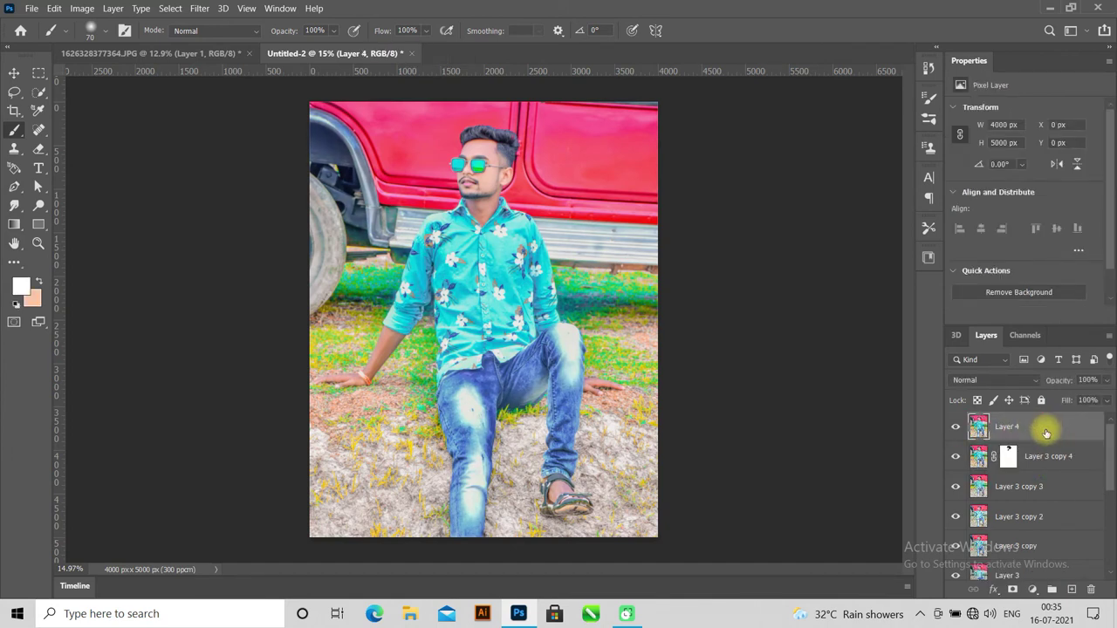
pyautogui.hotkey('ctrl', 'j')
pyautogui.click(1032, 589)
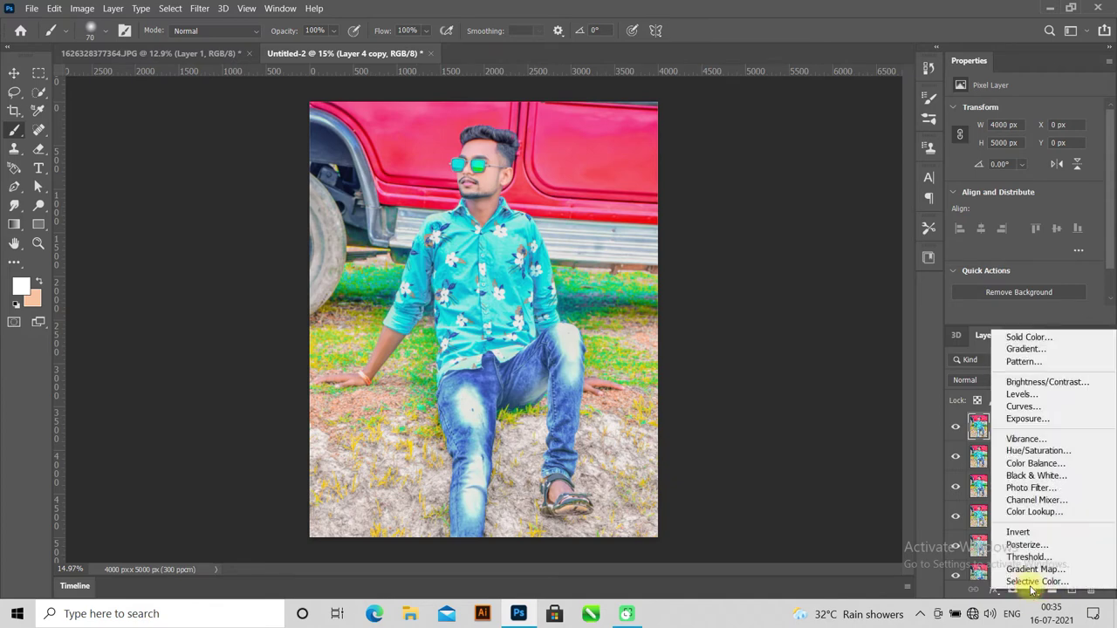
pyautogui.click(1089, 452)
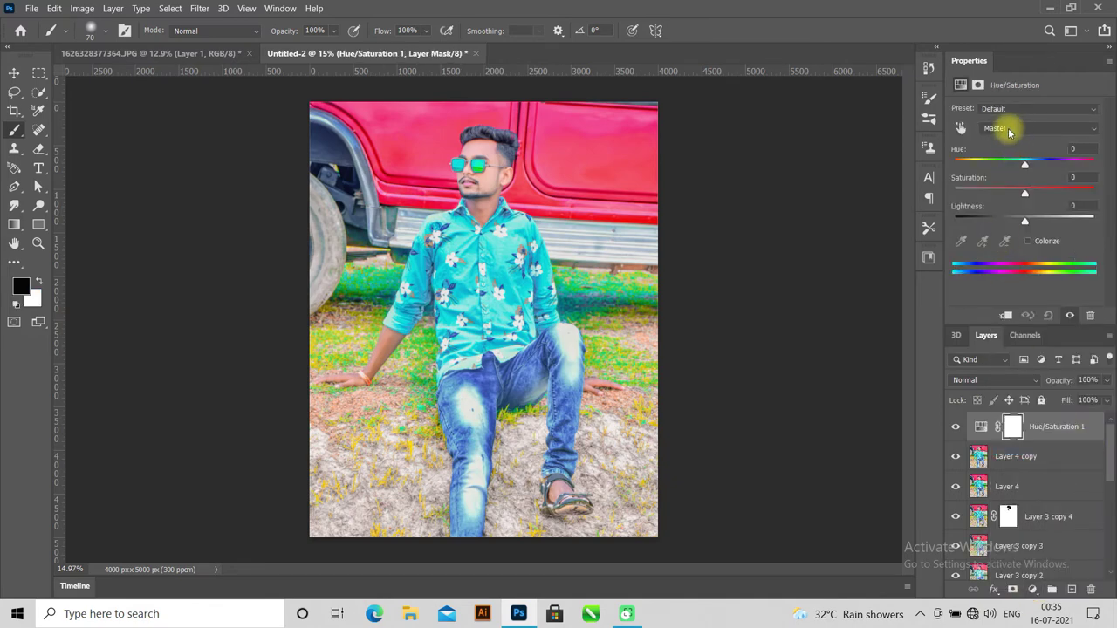
pyautogui.click(1008, 131)
pyautogui.click(995, 144)
pyautogui.moveTo(1025, 194); pyautogui.dragTo(1023, 221)
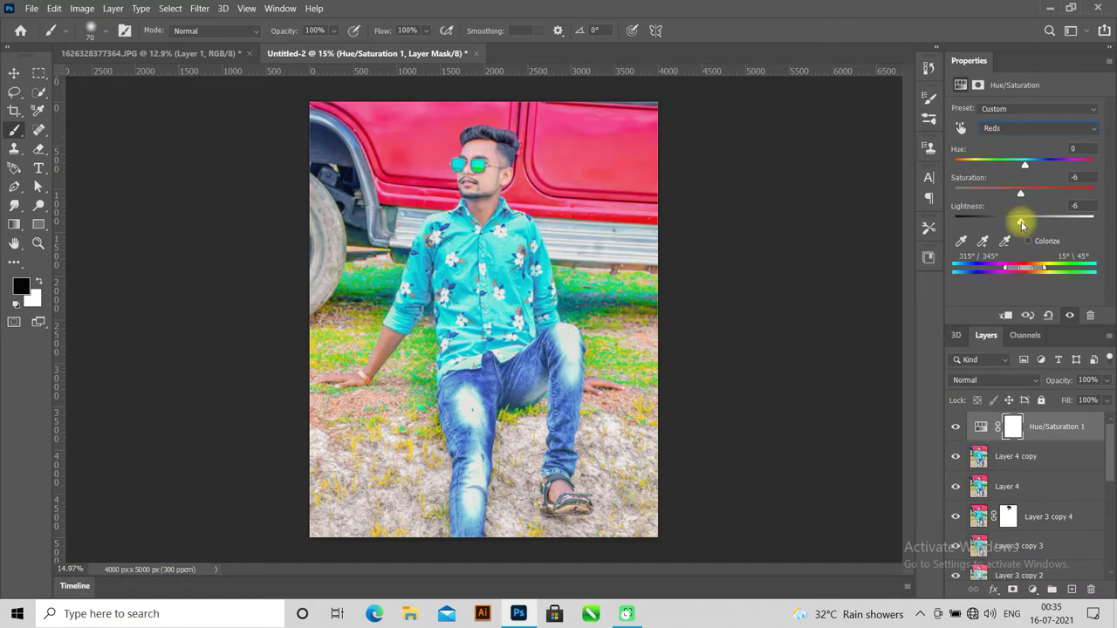
# - Boost Yellows saturation and lightness, and raise Greens saturation
pyautogui.click(1003, 129)
pyautogui.click(995, 159)
pyautogui.moveTo(1023, 192)
pyautogui.mouseDown()
pyautogui.moveTo(1063, 201)
pyautogui.moveTo(1033, 205)
pyautogui.mouseUp()
pyautogui.moveTo(1029, 226)
pyautogui.mouseDown()
pyautogui.moveTo(1015, 224)
pyautogui.moveTo(1034, 225)
pyautogui.mouseUp()
pyautogui.click(1012, 128)
pyautogui.click(1022, 173)
pyautogui.moveTo(1026, 196)
pyautogui.mouseDown()
pyautogui.moveTo(1053, 194)
pyautogui.moveTo(1041, 198)
pyautogui.mouseUp()
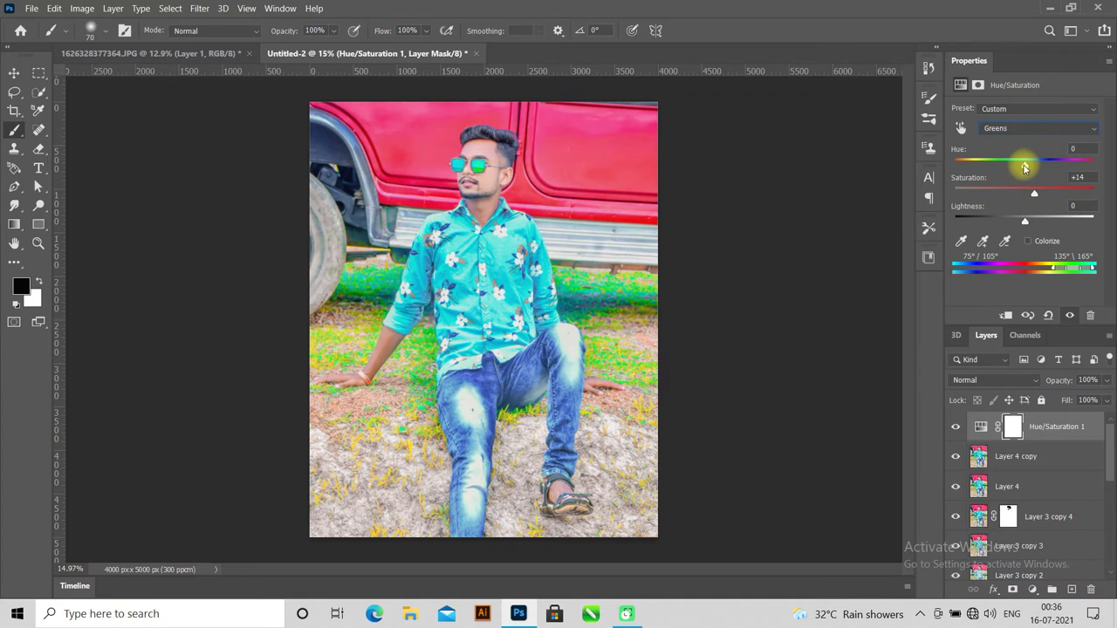
# - Adjust Cyans saturation, mute Blues to Saturation -24, compare, and stamp into Layer 5
pyautogui.click(995, 128)
pyautogui.click(1017, 183)
pyautogui.moveTo(1025, 195)
pyautogui.mouseDown()
pyautogui.moveTo(977, 189)
pyautogui.moveTo(1026, 202)
pyautogui.moveTo(1036, 226)
pyautogui.mouseUp()
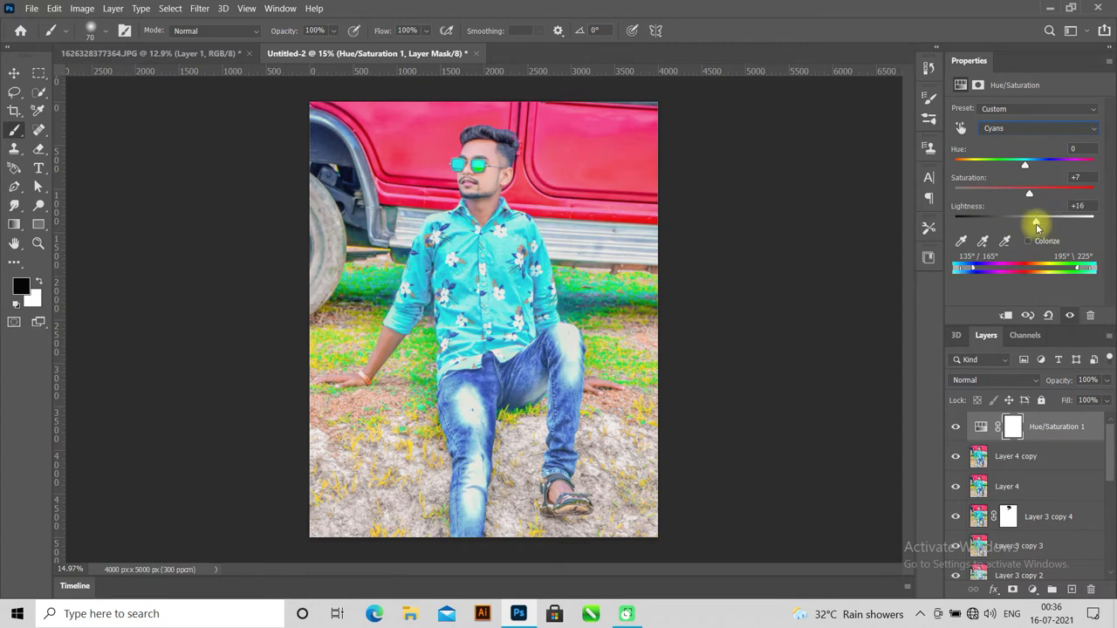
pyautogui.click(1012, 129)
pyautogui.click(1017, 195)
pyautogui.moveTo(1024, 190)
pyautogui.mouseDown()
pyautogui.moveTo(954, 192)
pyautogui.moveTo(1027, 217)
pyautogui.moveTo(1008, 192)
pyautogui.moveTo(1039, 224)
pyautogui.moveTo(1013, 220)
pyautogui.mouseUp()
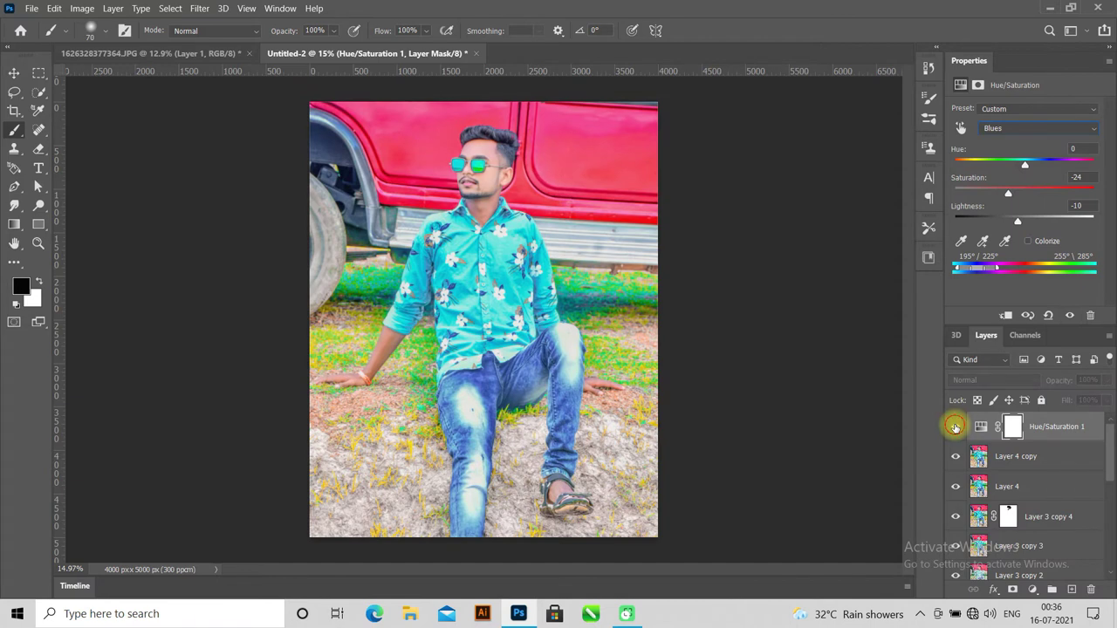
pyautogui.click(1001, 447)
pyautogui.click(1067, 431)
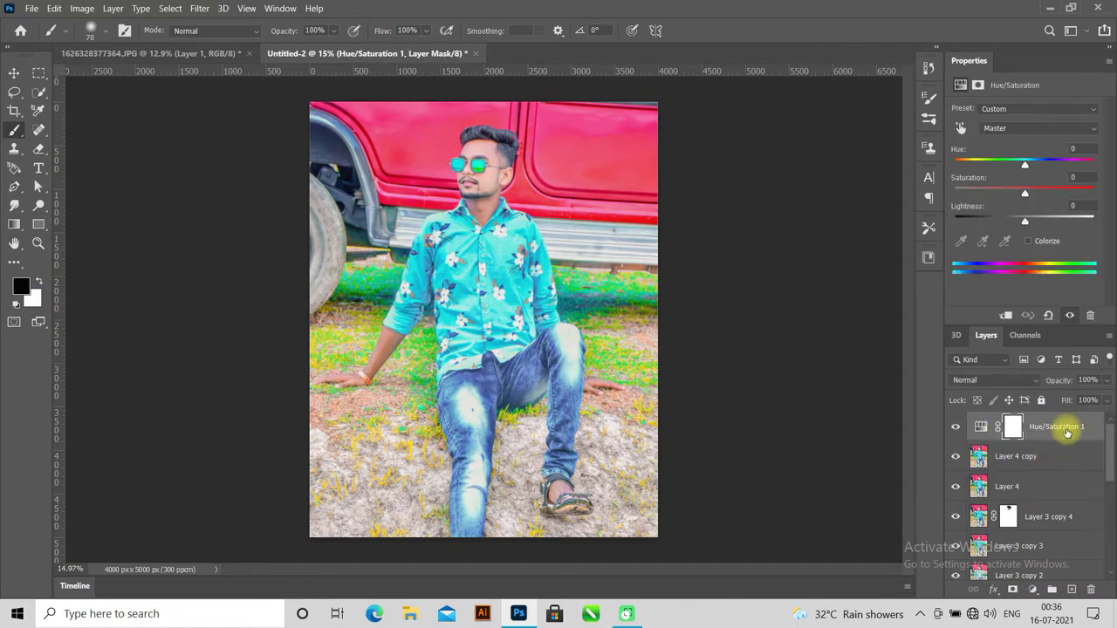
pyautogui.hotkey('ctrl', 'shift', 'alt', 'n')
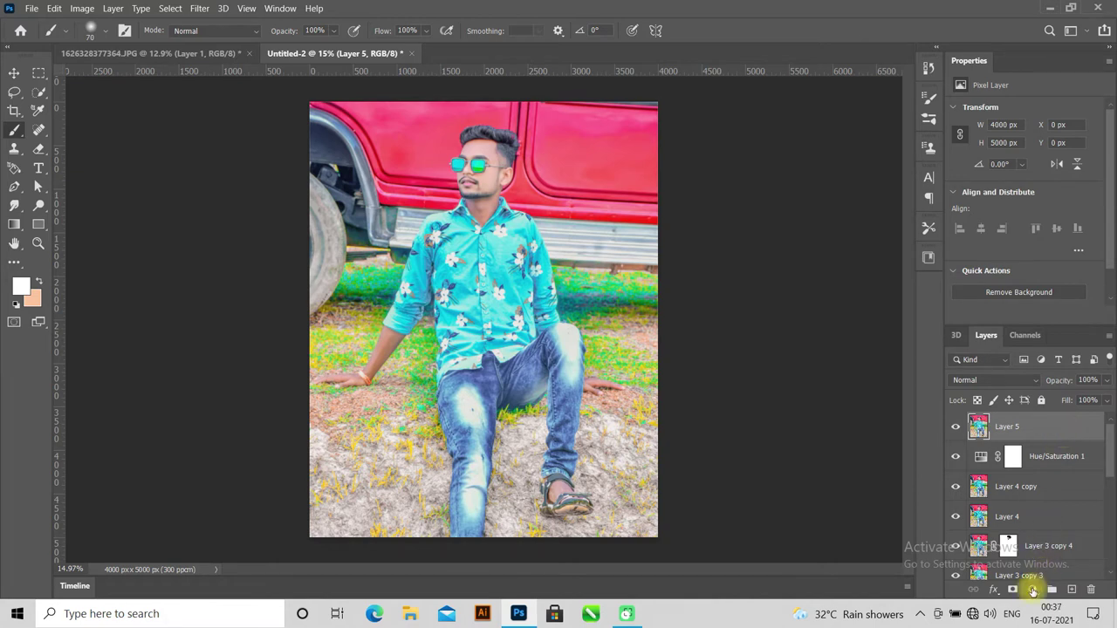
# - Add a Curves adjustment with shadow and midtone points, keeping the black point output at 0
pyautogui.click(1032, 589)
pyautogui.click(1043, 409)
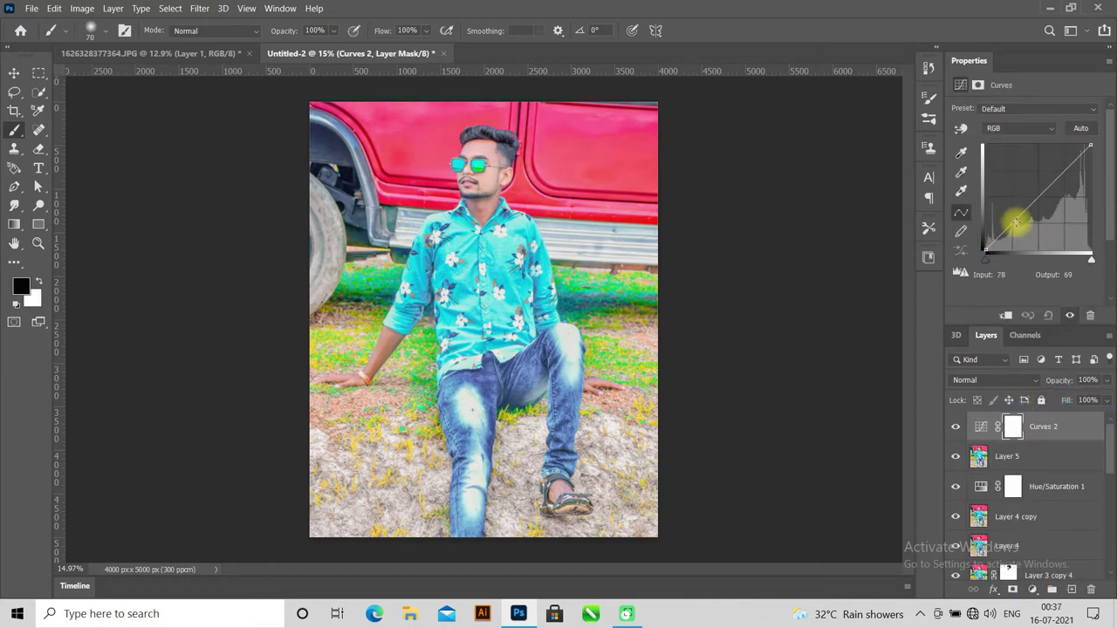
pyautogui.click(1011, 223)
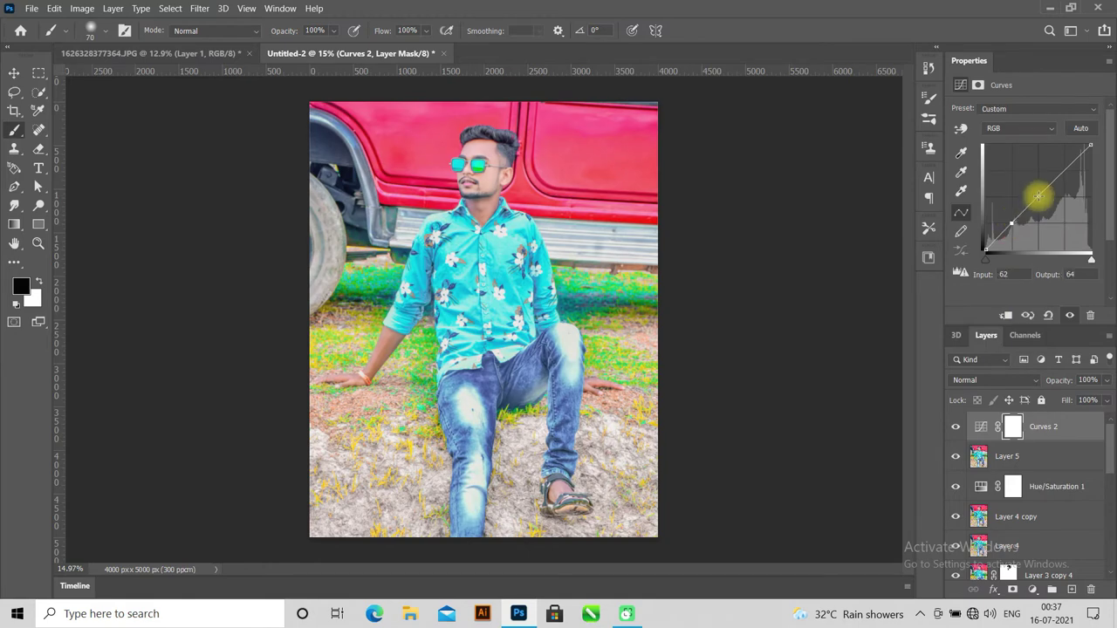
pyautogui.click(1037, 195)
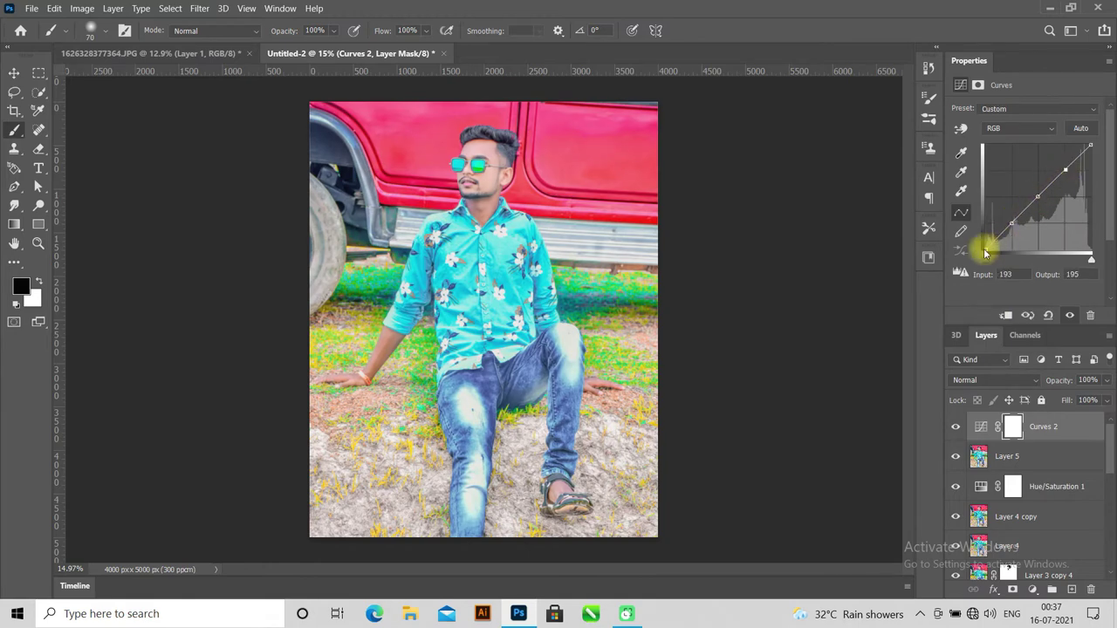
pyautogui.moveTo(986, 250); pyautogui.dragTo(985, 250)
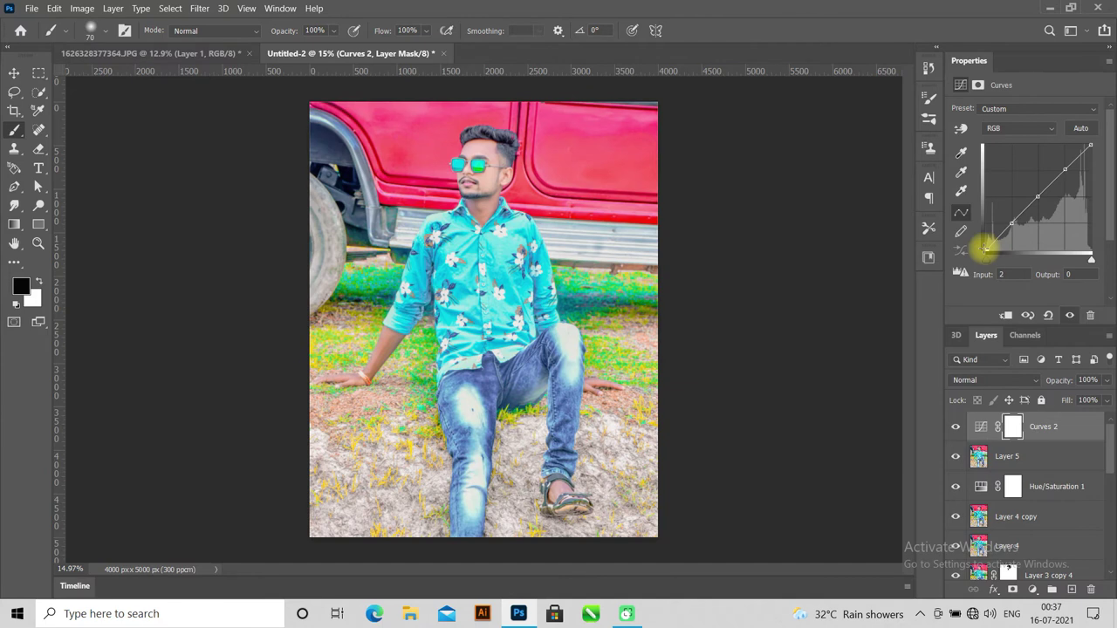
pyautogui.moveTo(983, 245)
pyautogui.mouseDown()
pyautogui.moveTo(976, 254)
pyautogui.moveTo(1016, 228)
pyautogui.mouseUp()
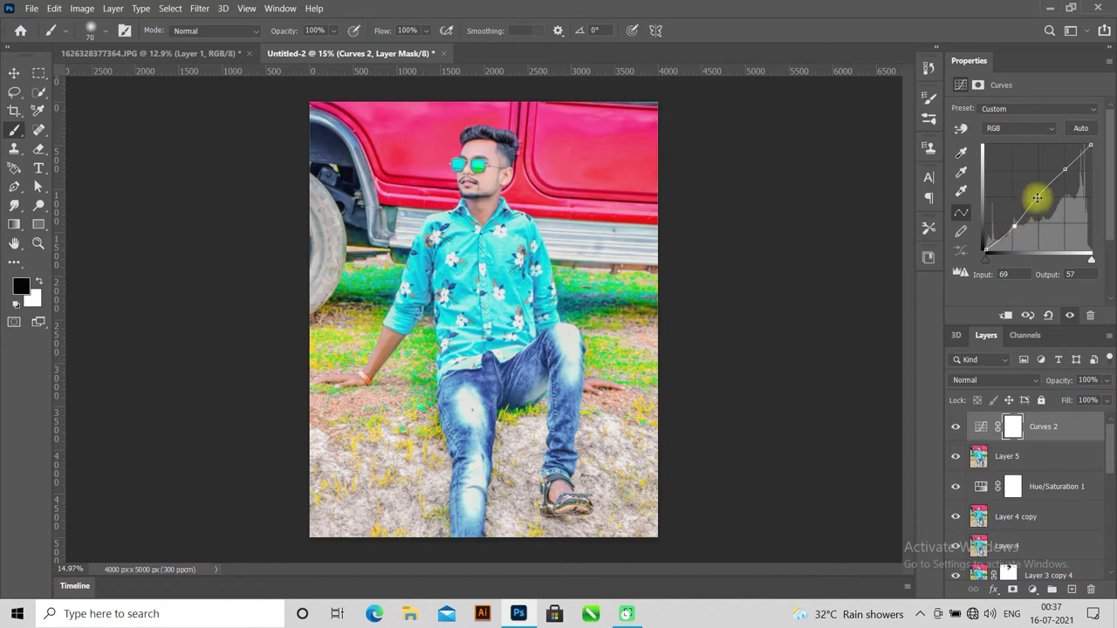
# - Darken midtones, brighten highlights slightly, compare Curves 2, and stamp visible into Layer 6
pyautogui.moveTo(1037, 197); pyautogui.dragTo(1041, 200)
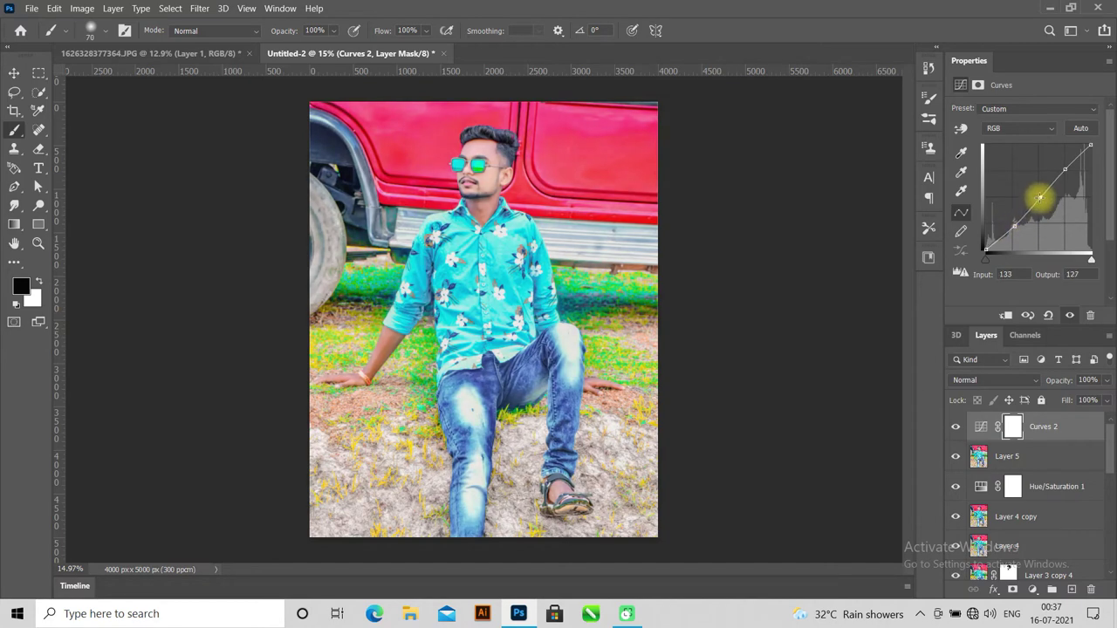
pyautogui.click(1066, 169)
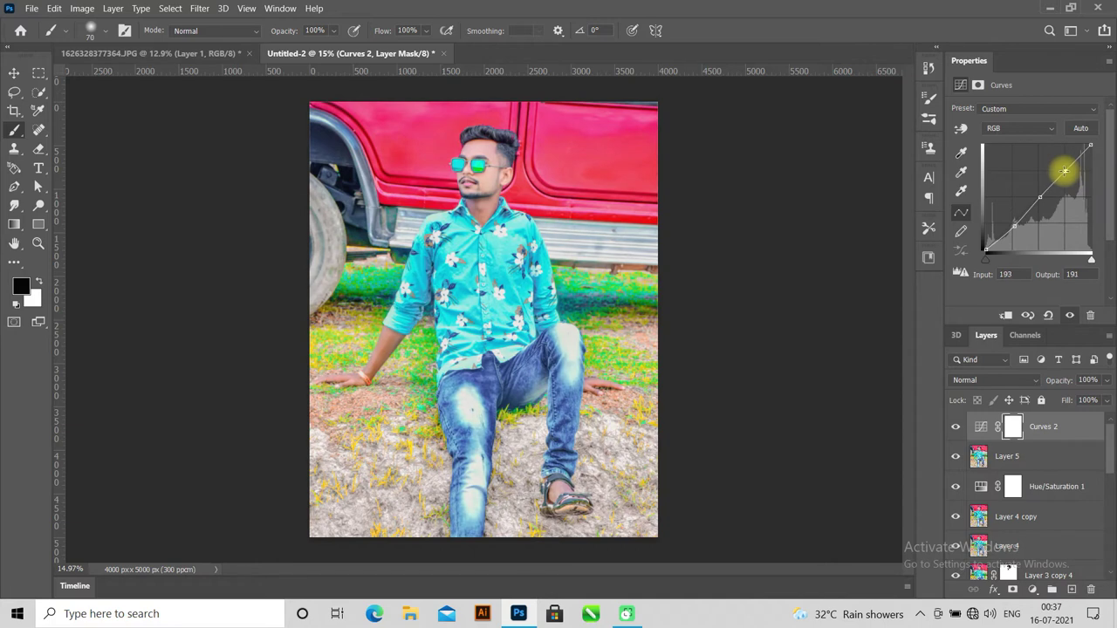
pyautogui.moveTo(1091, 146); pyautogui.dragTo(1089, 143)
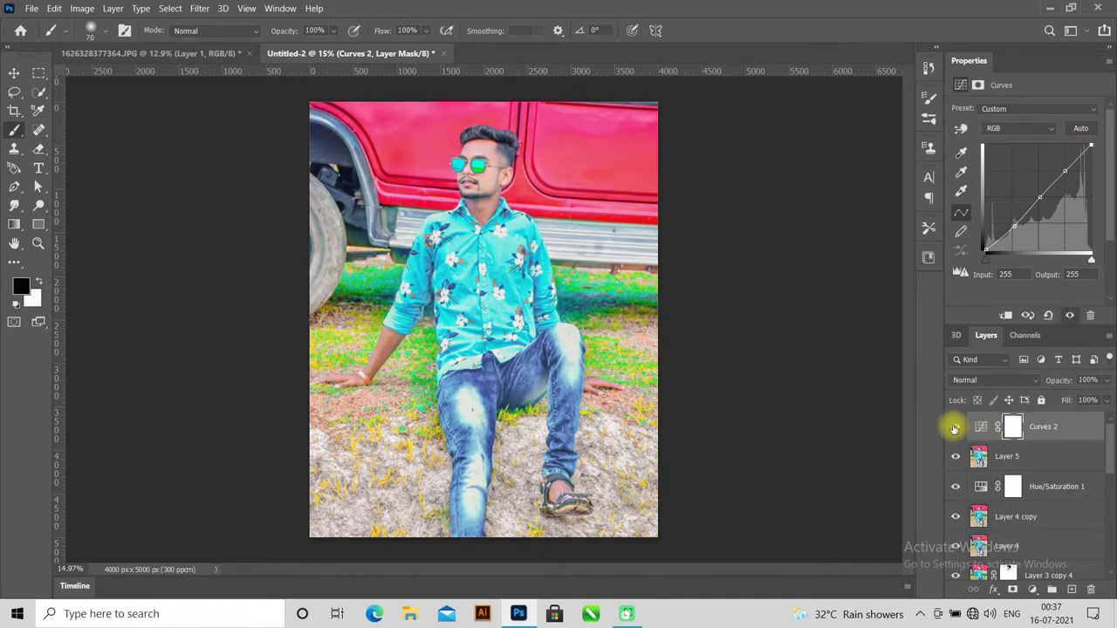
pyautogui.click(1048, 456)
pyautogui.click(1073, 431)
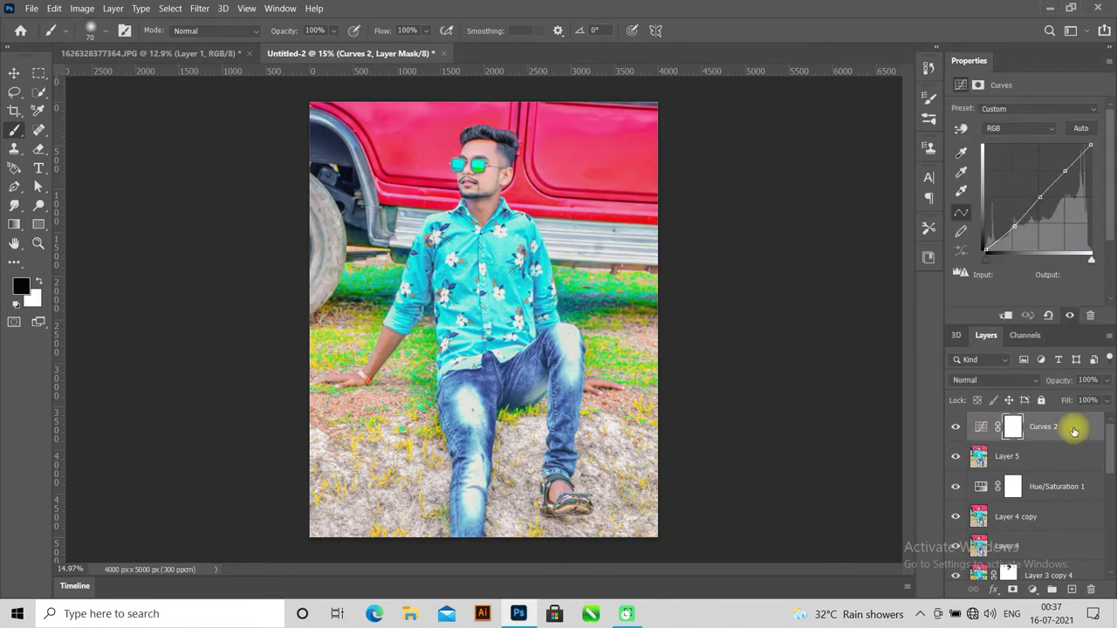
pyautogui.hotkey('ctrl', 'shift', 'alt', 'e')
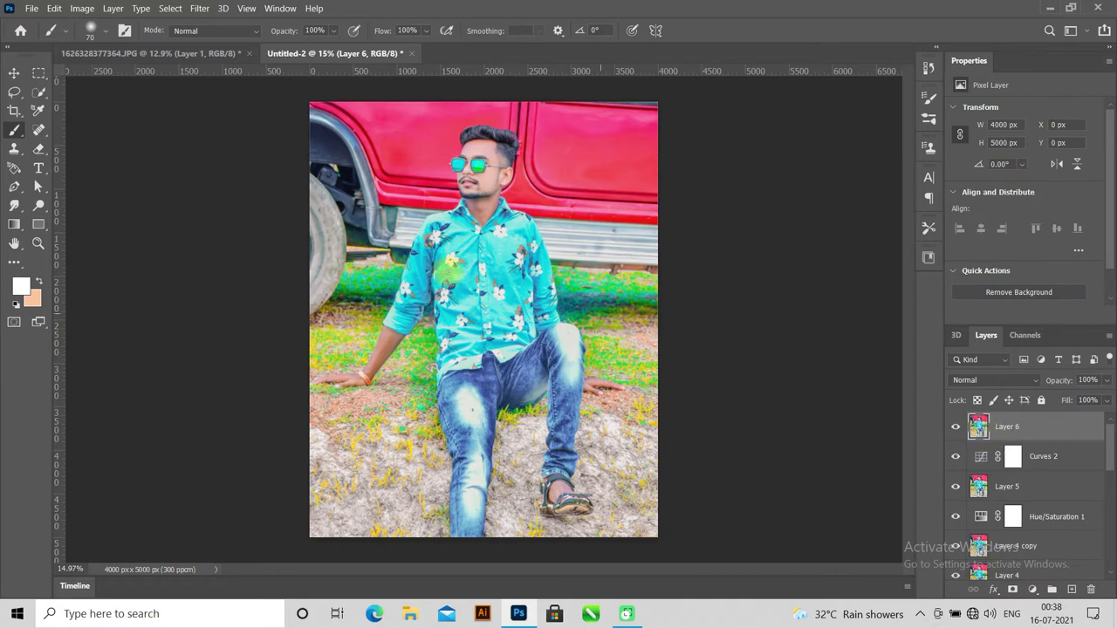
# - In Camera Raw Calibration, set red saturation -12, green -16, blue hue -31/saturation -6
pyautogui.click(206, 11)
pyautogui.press('Escape')
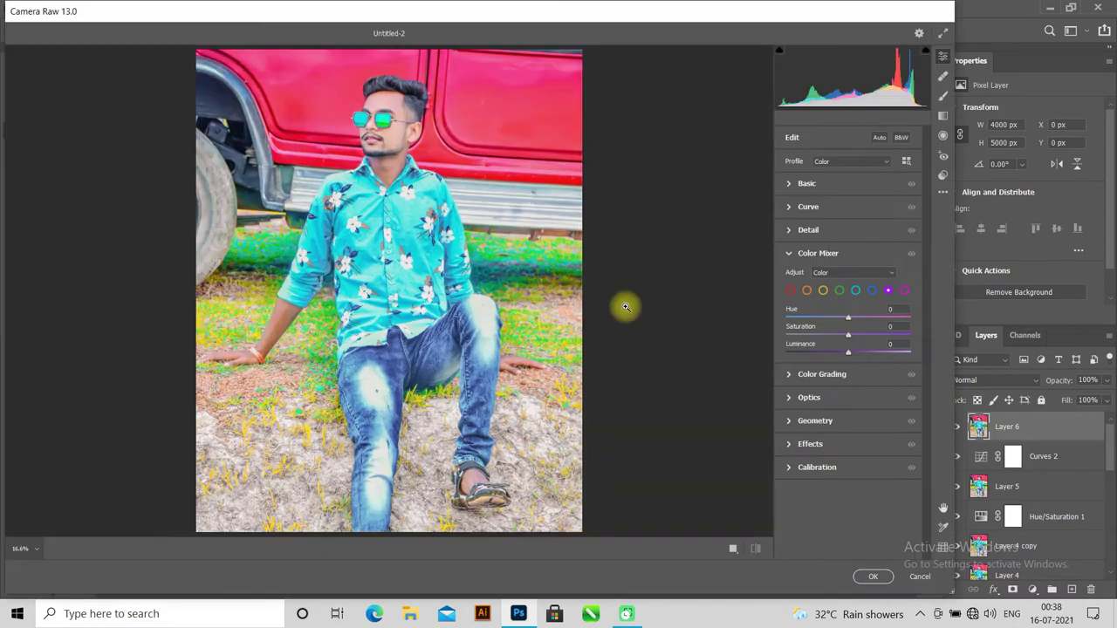
pyautogui.click(789, 255)
pyautogui.click(785, 184)
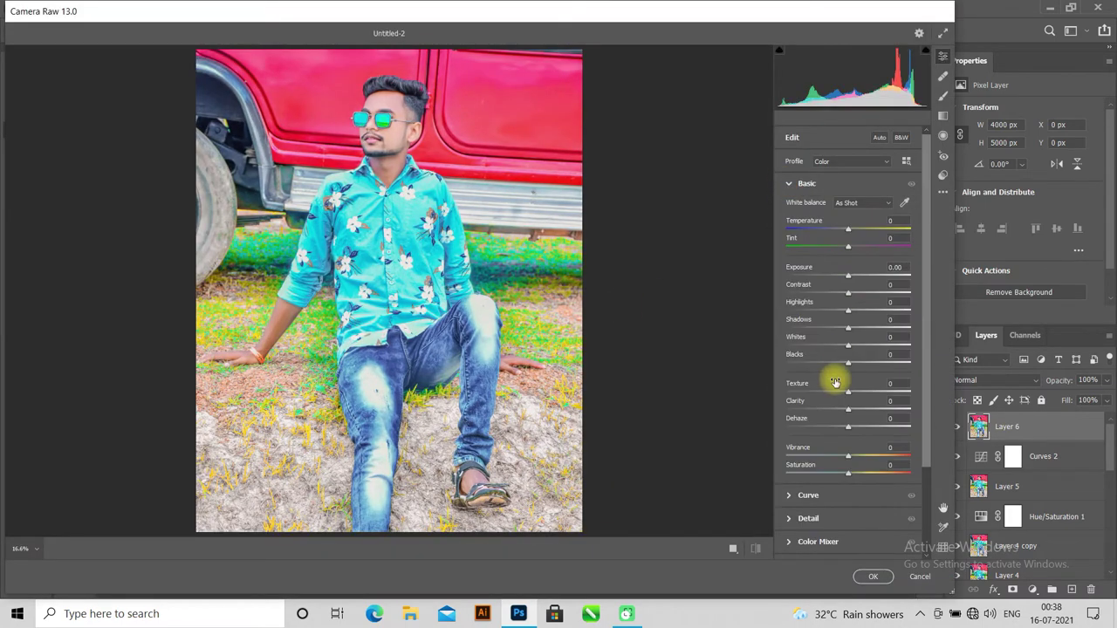
pyautogui.click(789, 183)
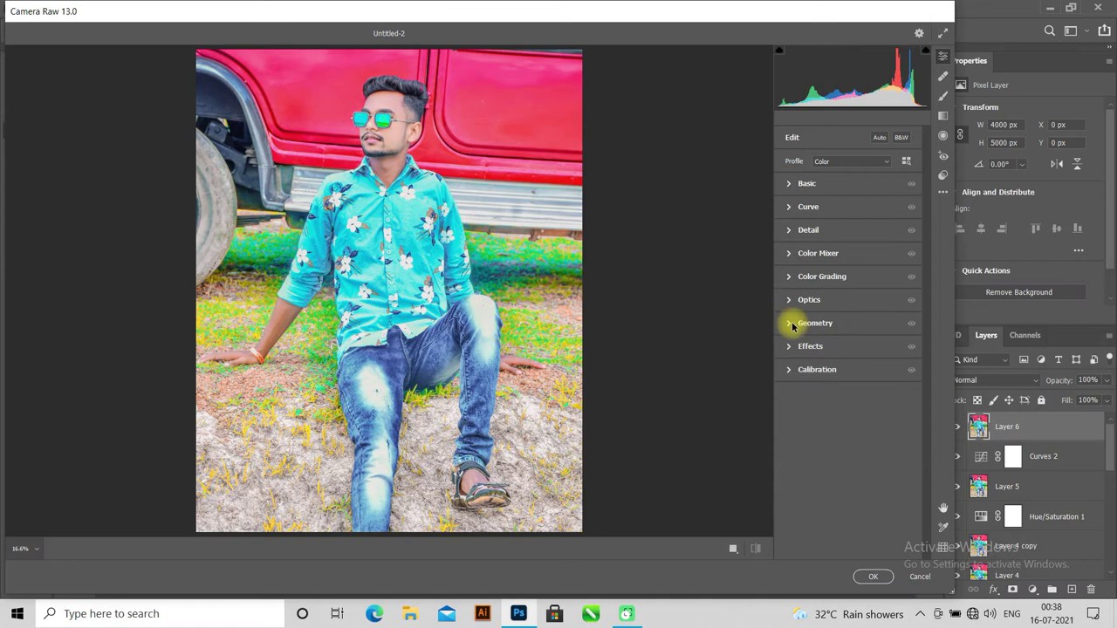
pyautogui.click(789, 369)
pyautogui.moveTo(847, 442)
pyautogui.mouseDown()
pyautogui.moveTo(865, 439)
pyautogui.moveTo(837, 442)
pyautogui.mouseUp()
pyautogui.moveTo(843, 494)
pyautogui.mouseDown()
pyautogui.moveTo(878, 496)
pyautogui.moveTo(821, 499)
pyautogui.moveTo(838, 496)
pyautogui.mouseUp()
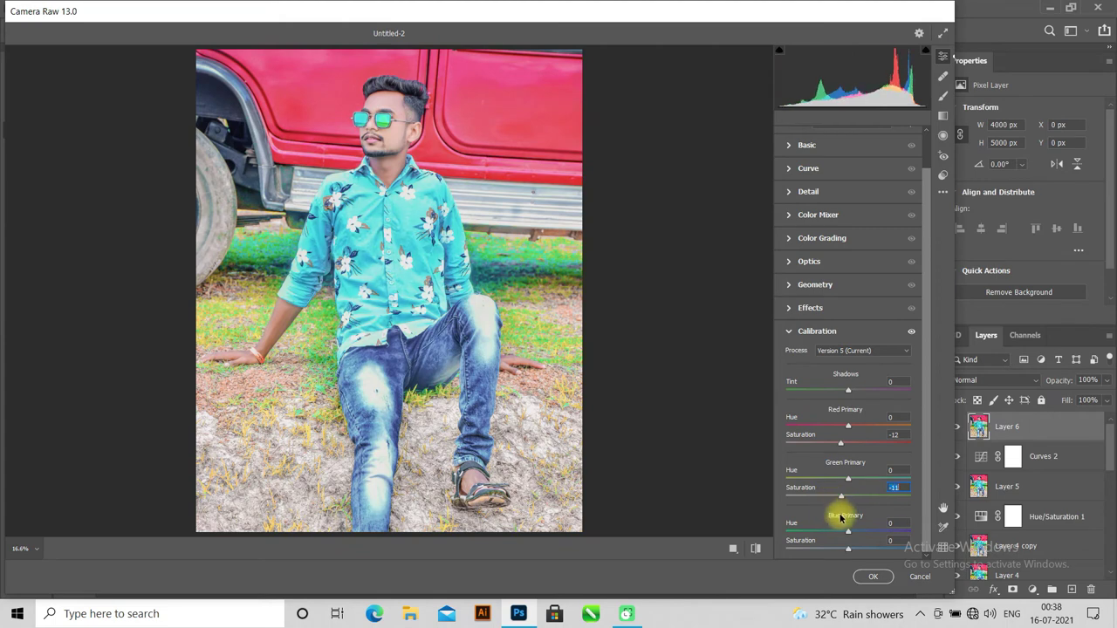
pyautogui.moveTo(849, 550)
pyautogui.mouseDown()
pyautogui.moveTo(877, 553)
pyautogui.moveTo(835, 543)
pyautogui.moveTo(870, 554)
pyautogui.moveTo(830, 563)
pyautogui.moveTo(844, 571)
pyautogui.moveTo(847, 537)
pyautogui.moveTo(868, 531)
pyautogui.moveTo(798, 530)
pyautogui.moveTo(829, 559)
pyautogui.mouseUp()
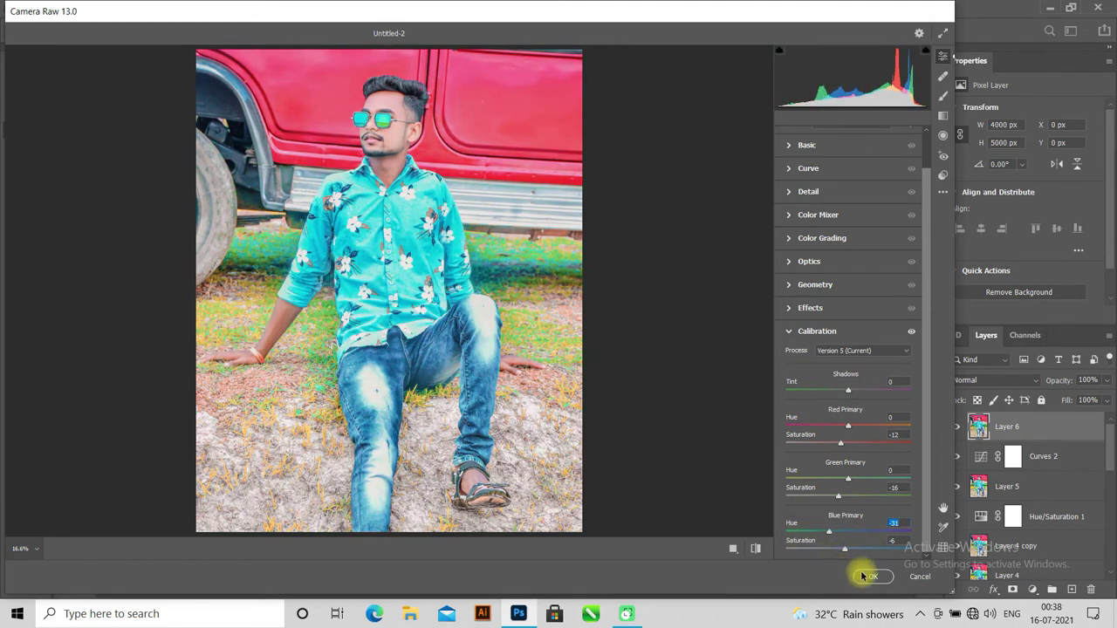
# - Apply the calibration and toggle Layer 6 twice to compare before and after
pyautogui.click(869, 576)
pyautogui.click(955, 427)
pyautogui.click(955, 427)
pyautogui.click(955, 427)
pyautogui.click(955, 426)
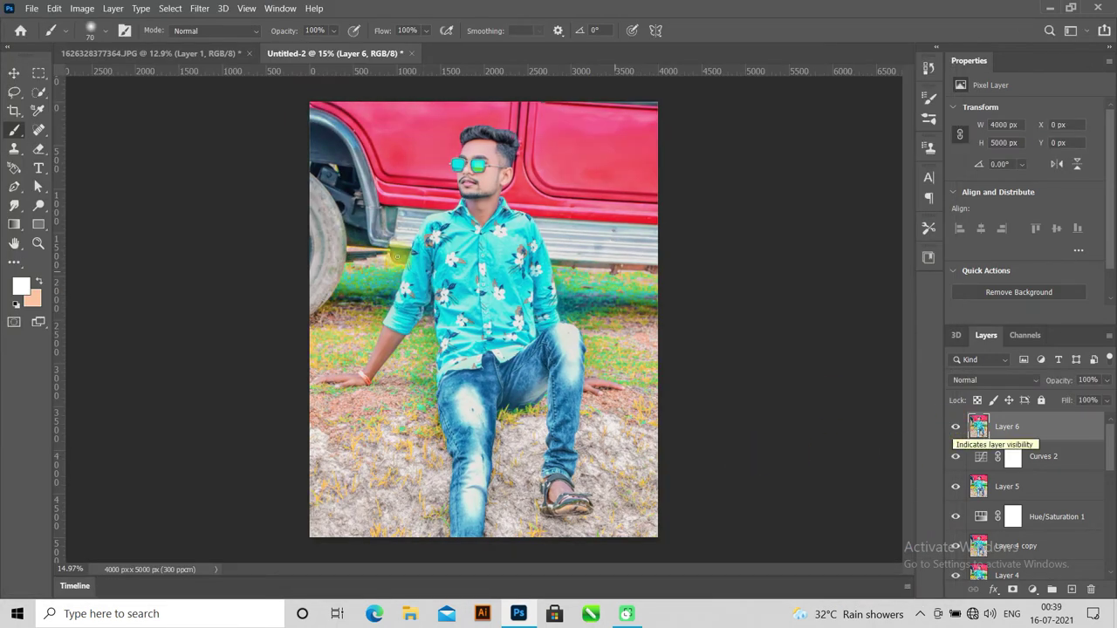
# - Duplicate Layer 6 and open Camera Raw's Color Grading on the shadows wheel
pyautogui.hotkey('ctrl', 'j')
pyautogui.click(199, 8)
pyautogui.click(279, 104)
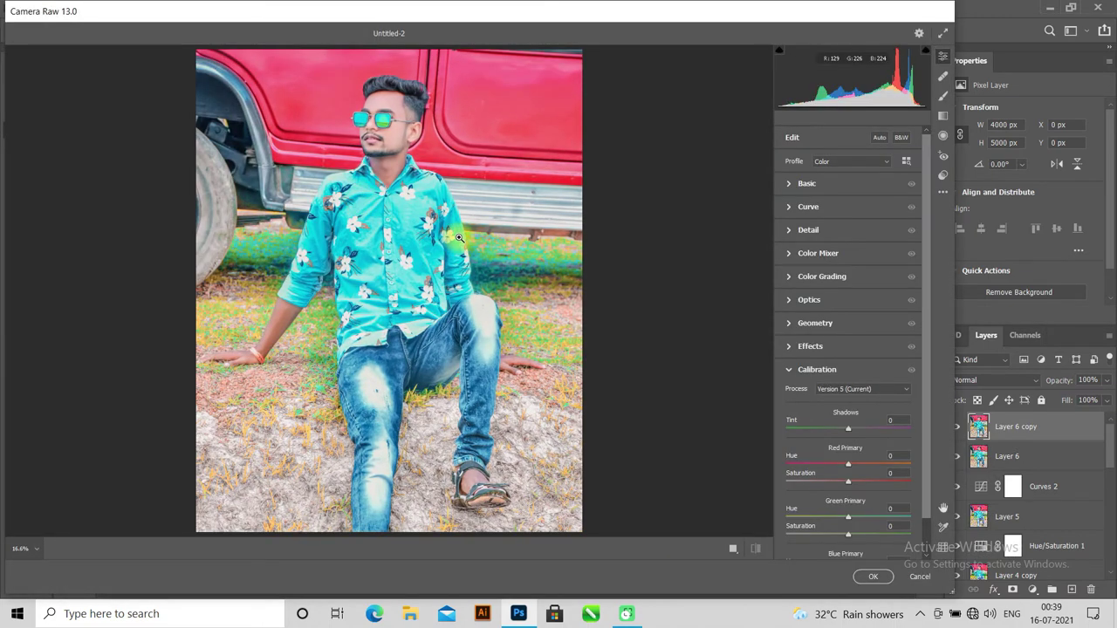
pyautogui.click(788, 369)
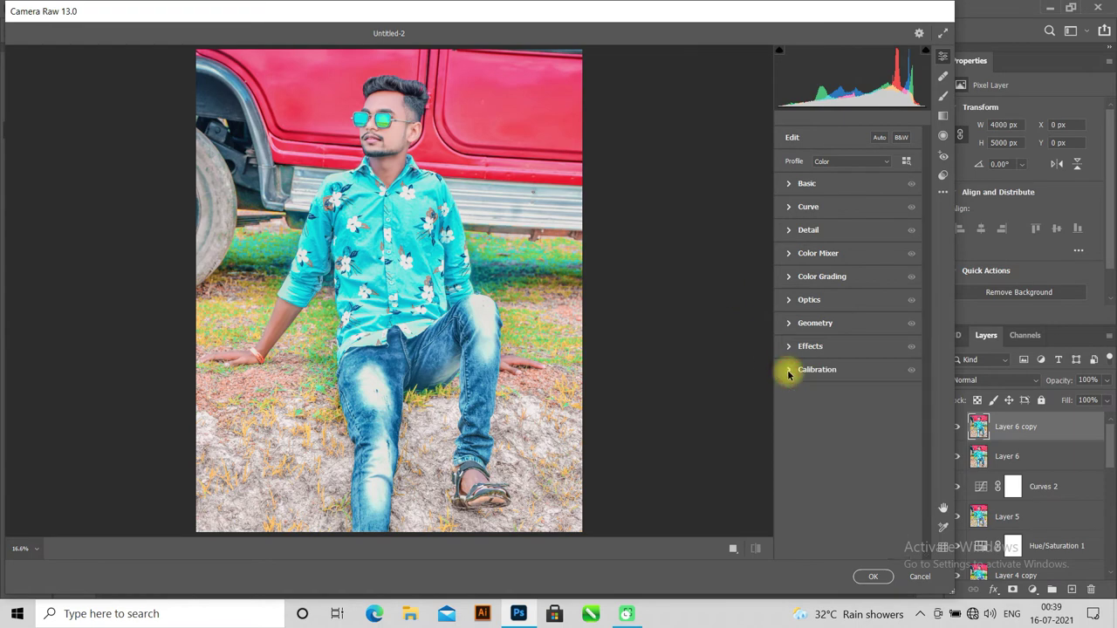
pyautogui.click(787, 278)
pyautogui.click(843, 294)
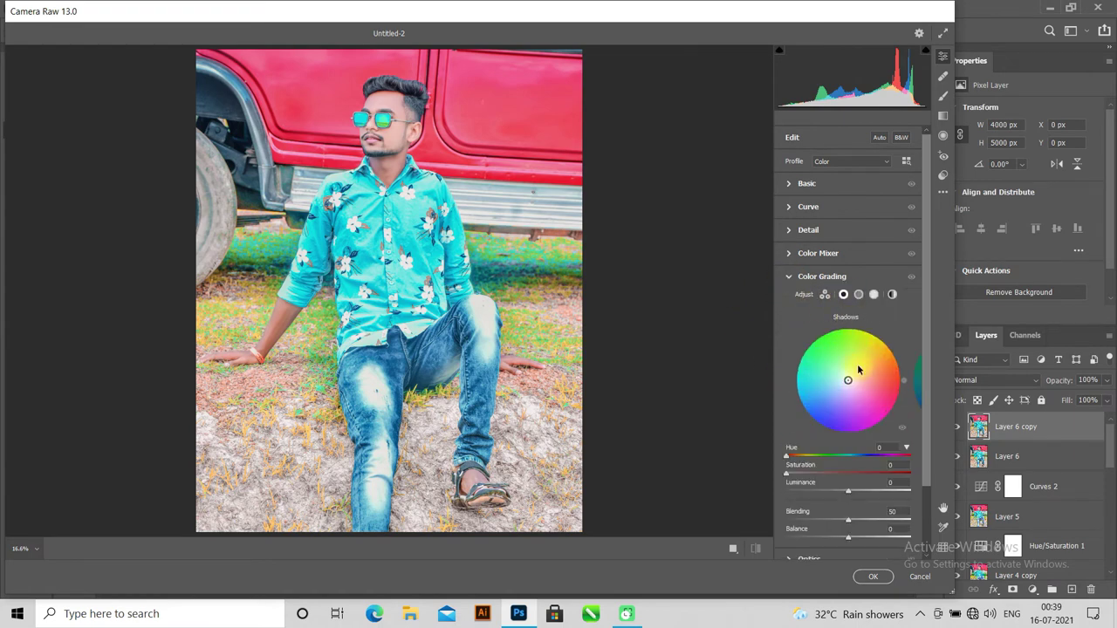
# - Try red and cyan tints on the shadows, then reset shadow saturation to zero
pyautogui.moveTo(788, 473); pyautogui.dragTo(731, 484)
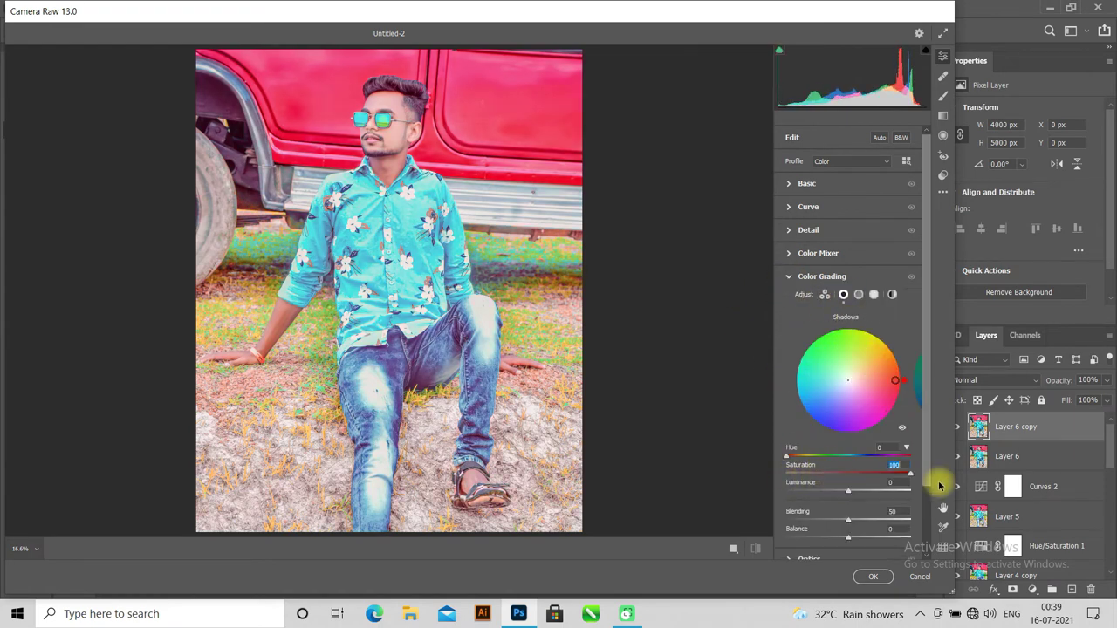
pyautogui.moveTo(731, 485); pyautogui.dragTo(811, 510)
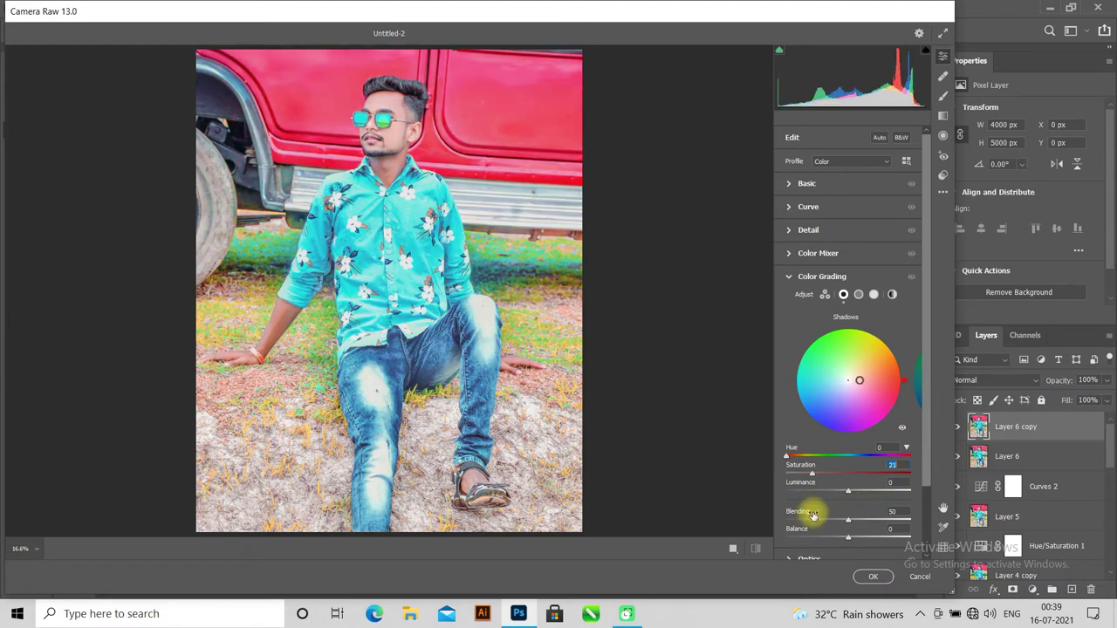
pyautogui.moveTo(787, 458); pyautogui.dragTo(842, 468)
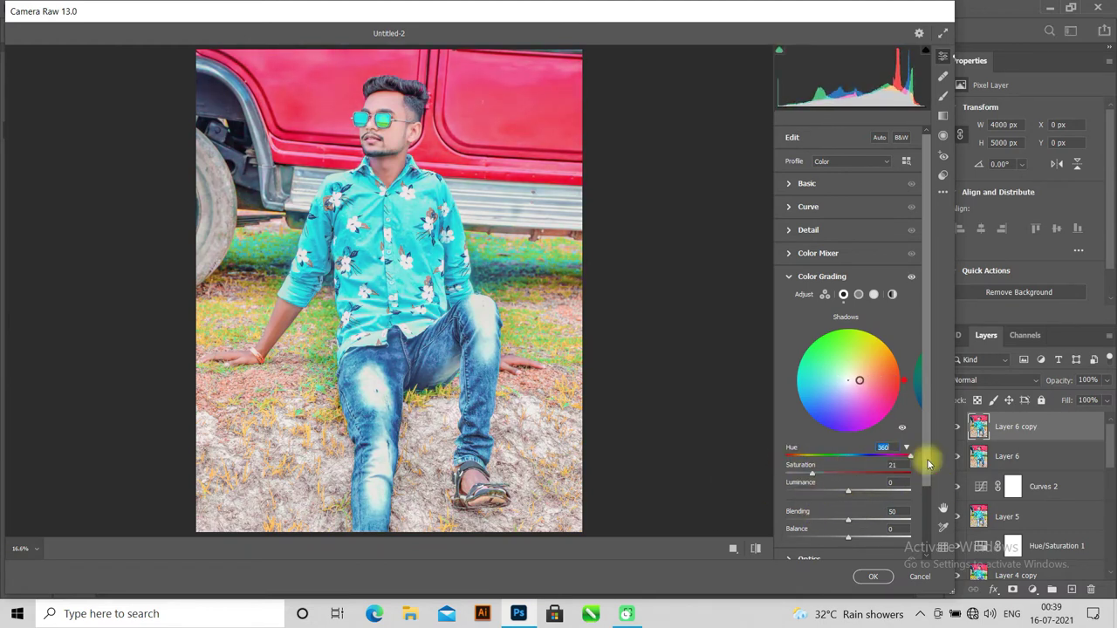
pyautogui.moveTo(842, 469); pyautogui.dragTo(649, 473)
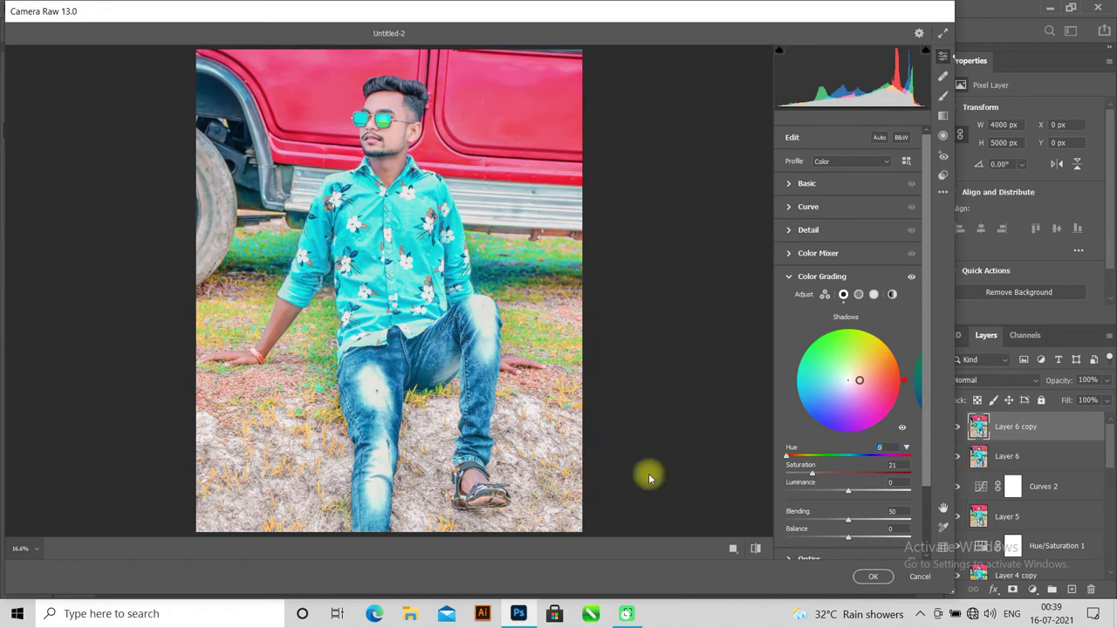
pyautogui.doubleClick(811, 474)
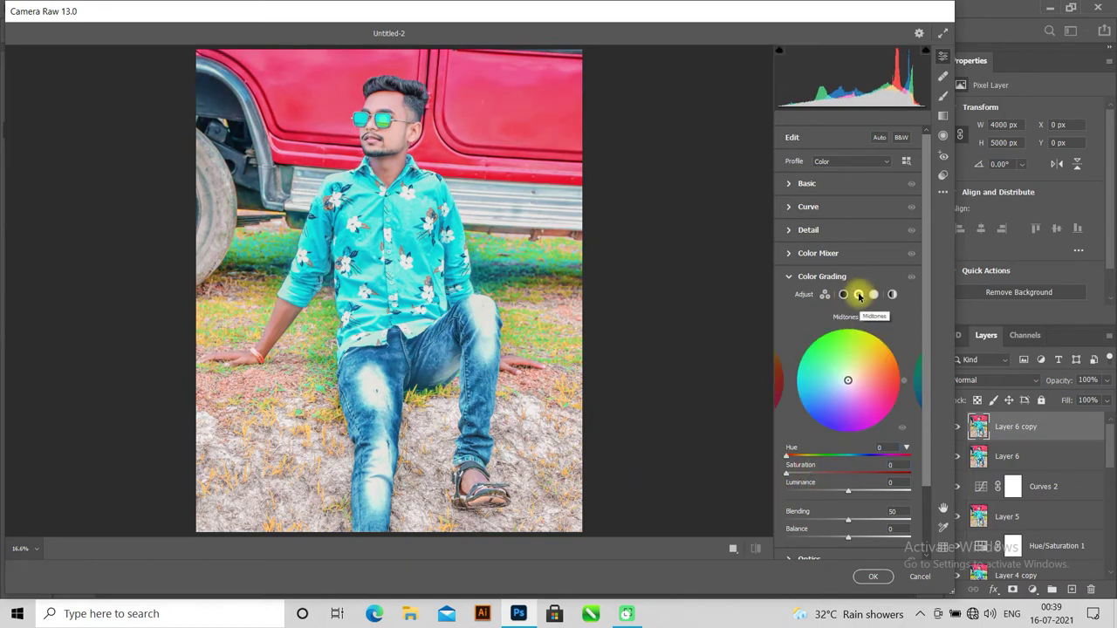
# - Try warm midtones and tinted highlights, then reset both to zero hue and saturation
pyautogui.moveTo(788, 472)
pyautogui.mouseDown()
pyautogui.moveTo(853, 473)
pyautogui.moveTo(805, 479)
pyautogui.moveTo(730, 457)
pyautogui.mouseUp()
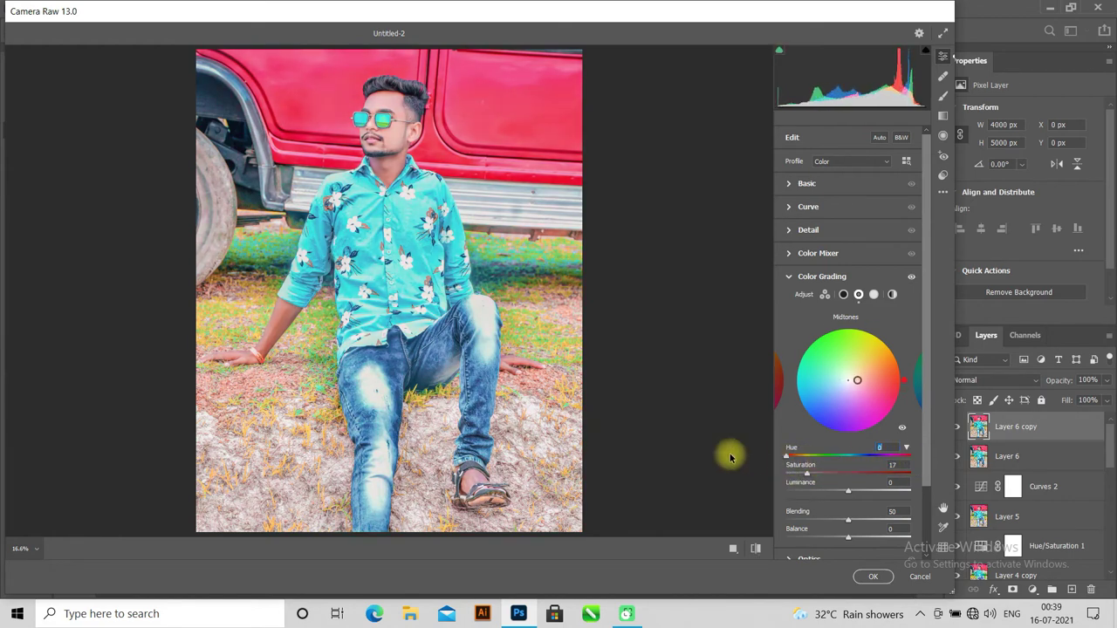
pyautogui.doubleClick(806, 472)
pyautogui.click(876, 295)
pyautogui.moveTo(786, 473); pyautogui.dragTo(839, 465)
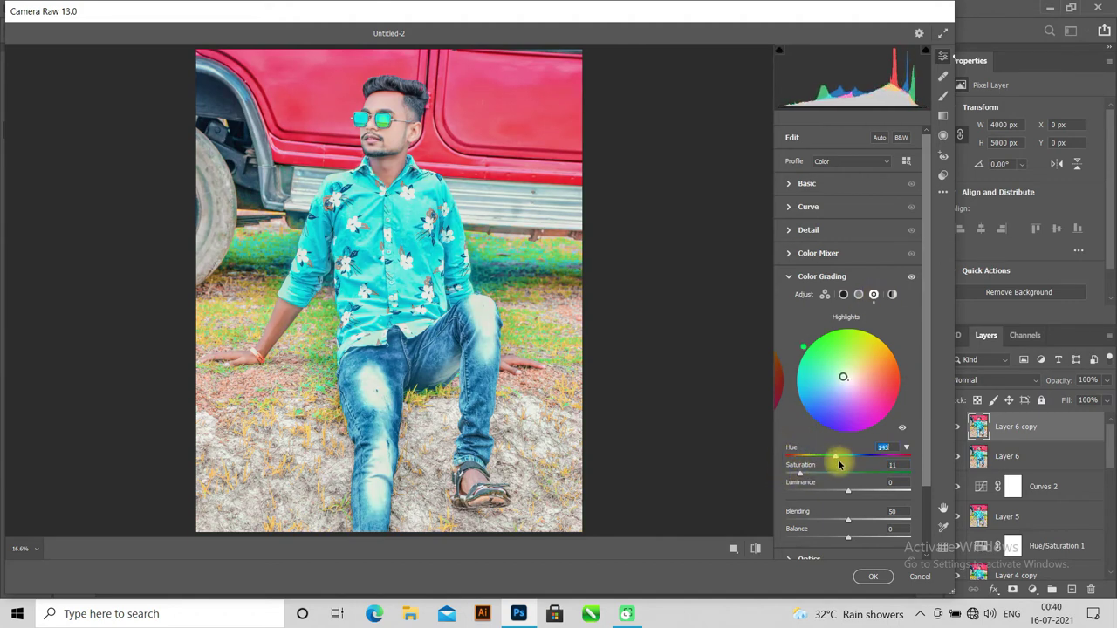
pyautogui.doubleClick(878, 456)
pyautogui.doubleClick(800, 472)
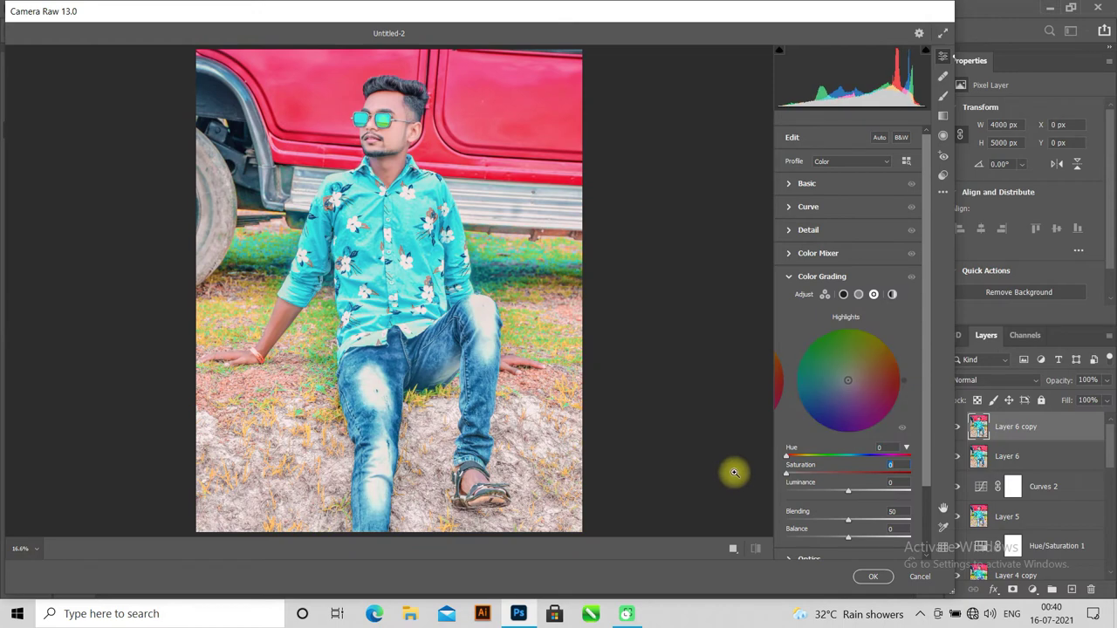
pyautogui.click(794, 278)
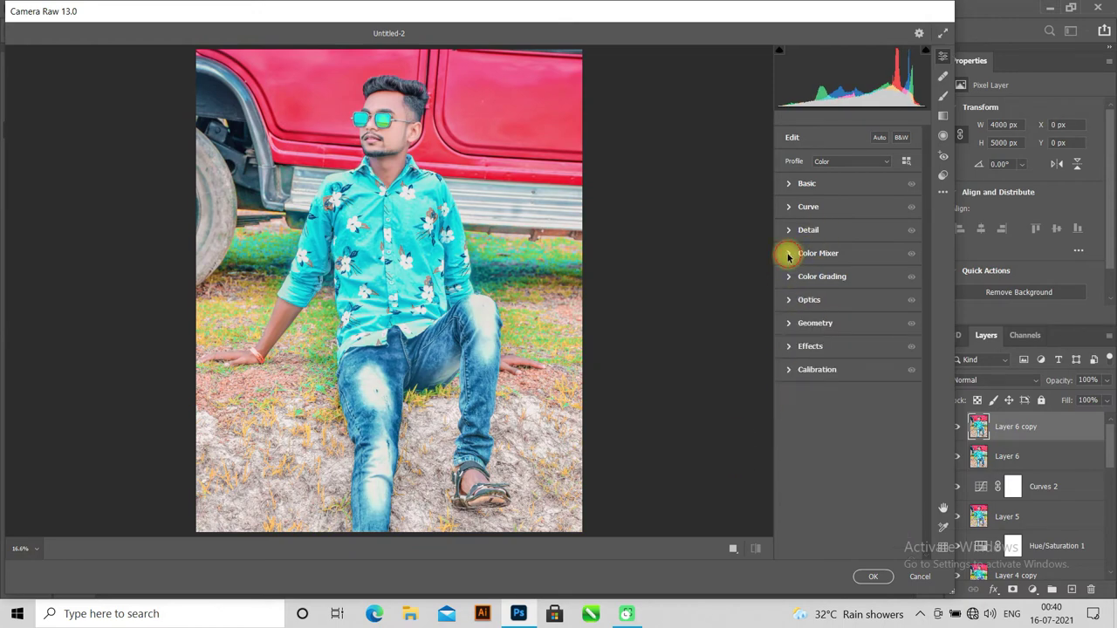
# - Set aquas to Hue +44/Saturation +37, boost blues, apply, and duplicate into Layer 6 copy 2
pyautogui.click(788, 254)
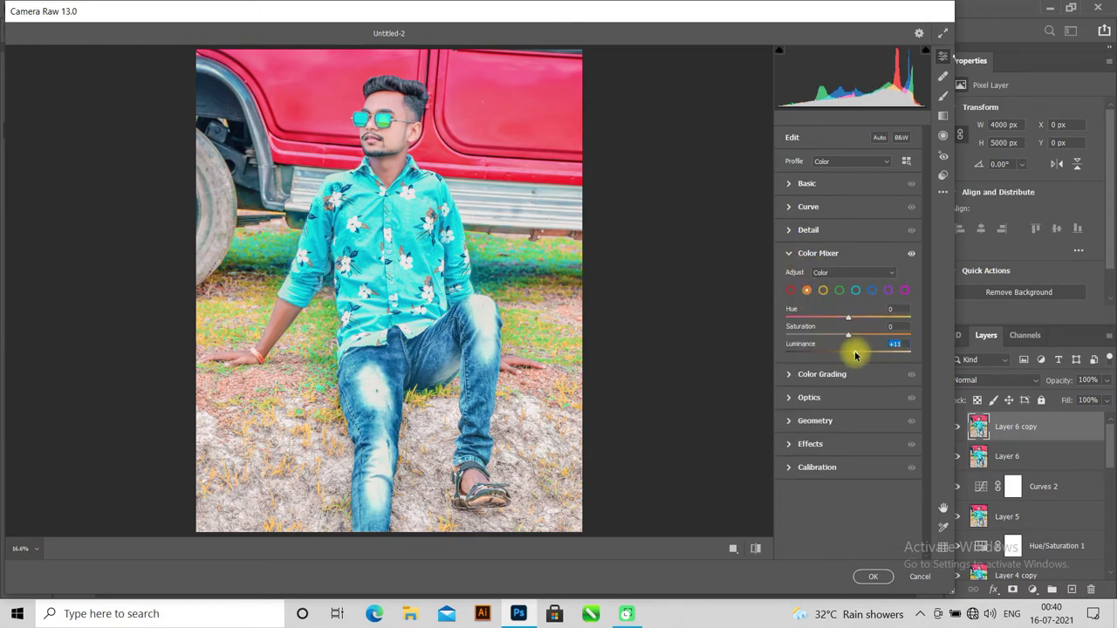
pyautogui.click(789, 253)
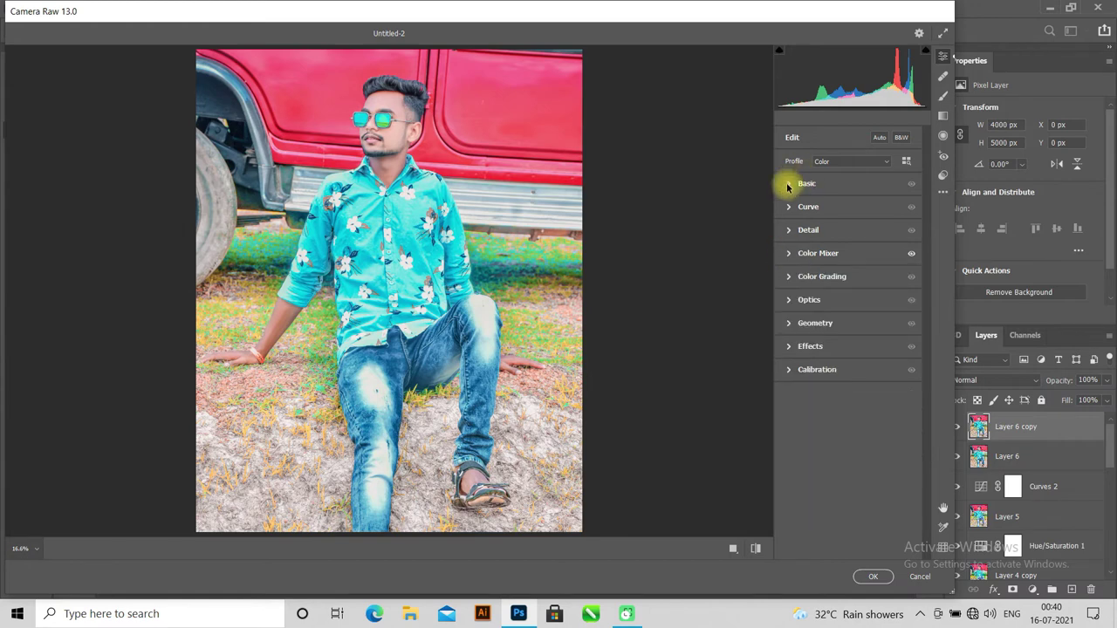
pyautogui.click(788, 254)
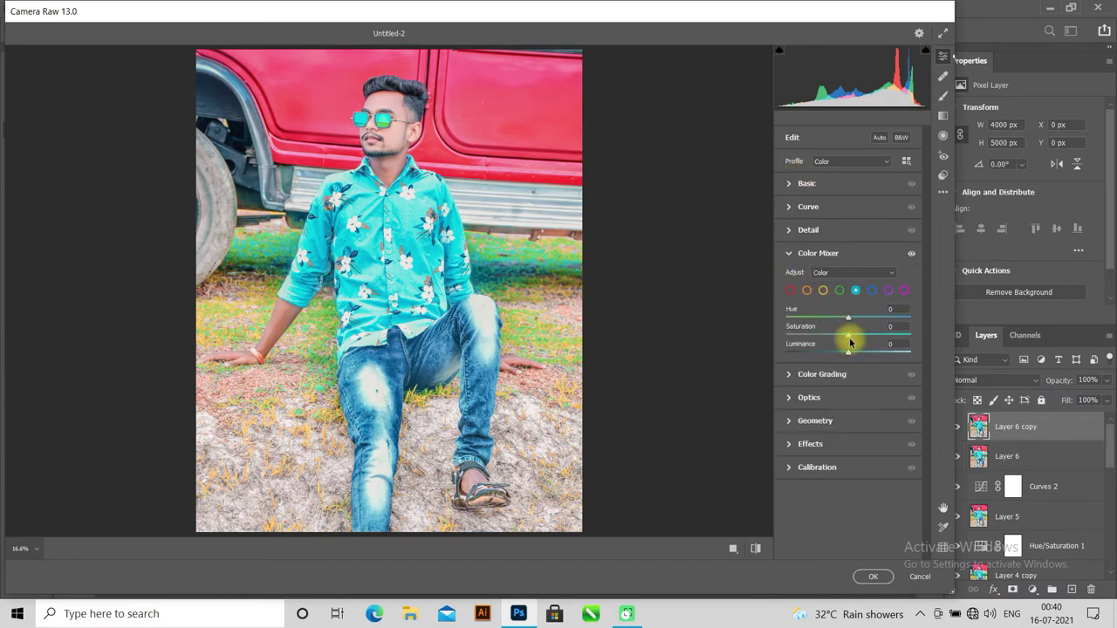
pyautogui.moveTo(854, 323)
pyautogui.mouseDown()
pyautogui.moveTo(881, 326)
pyautogui.moveTo(854, 341)
pyautogui.mouseUp()
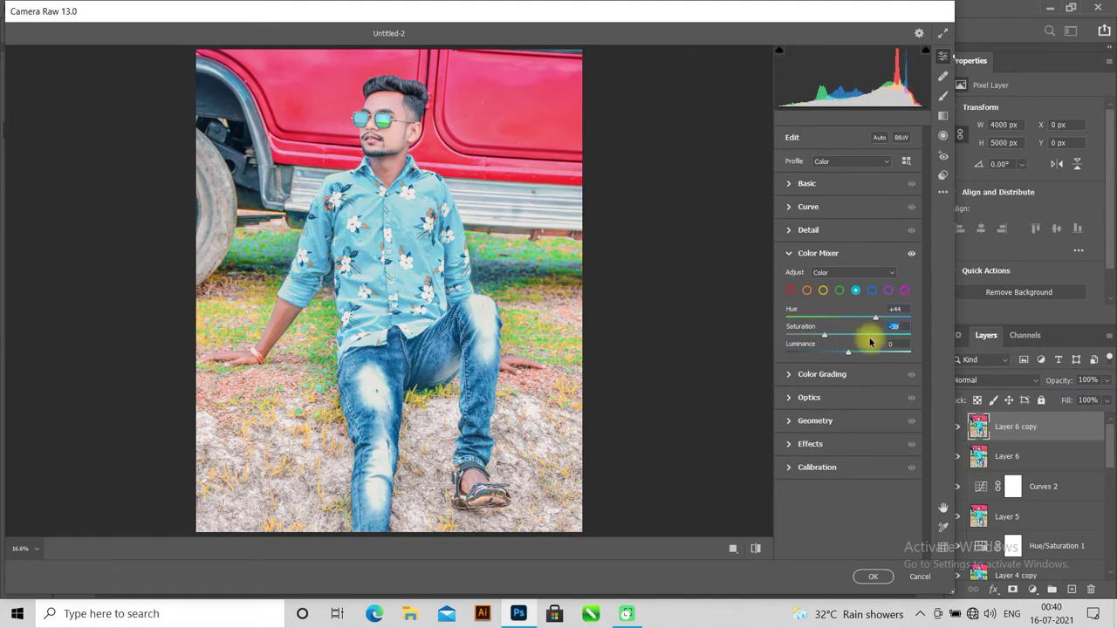
pyautogui.moveTo(854, 338)
pyautogui.mouseDown()
pyautogui.moveTo(879, 350)
pyautogui.moveTo(865, 339)
pyautogui.mouseUp()
pyautogui.click(872, 289)
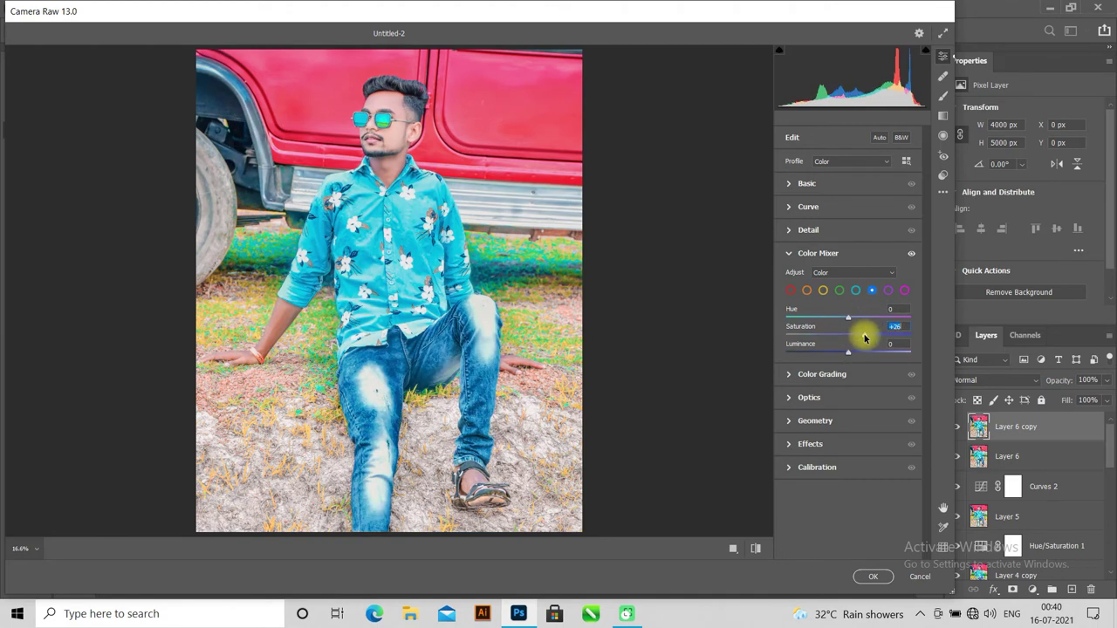
pyautogui.click(871, 576)
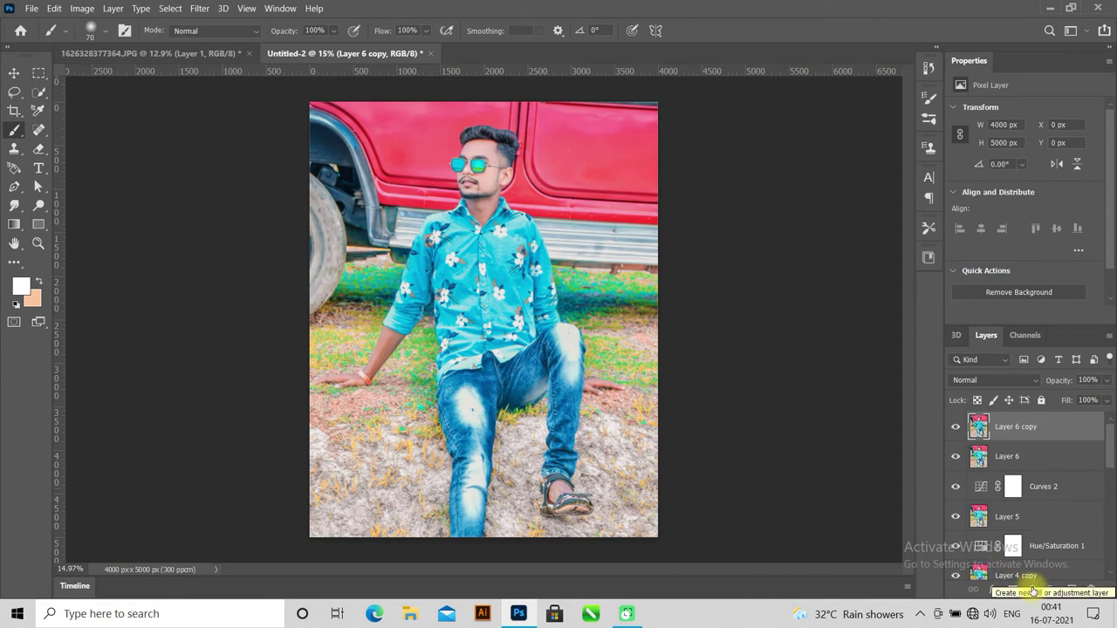
pyautogui.hotkey('ctrl', 'j')
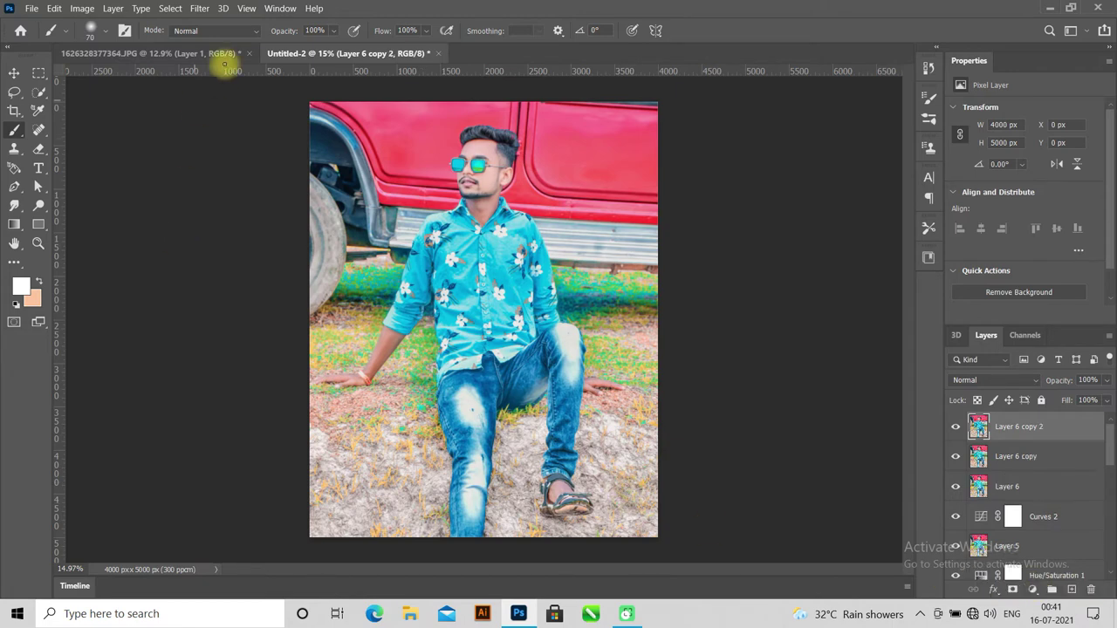
# - Open the Camera Raw filter on Layer 6 copy 2 and expand the Basic panel
pyautogui.click(199, 8)
pyautogui.click(233, 108)
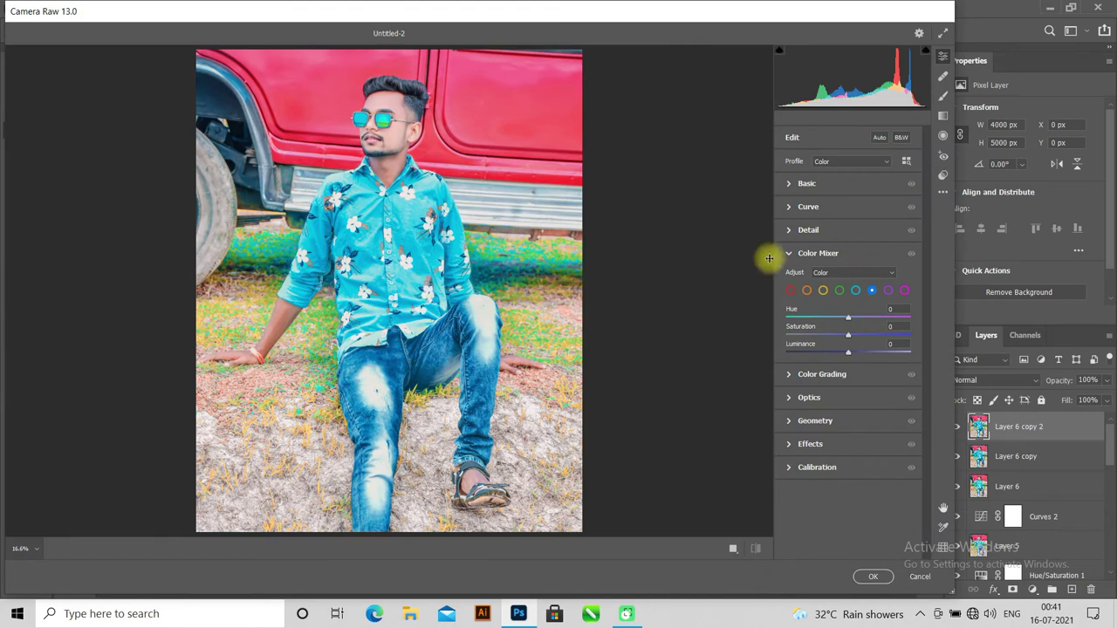
pyautogui.click(788, 253)
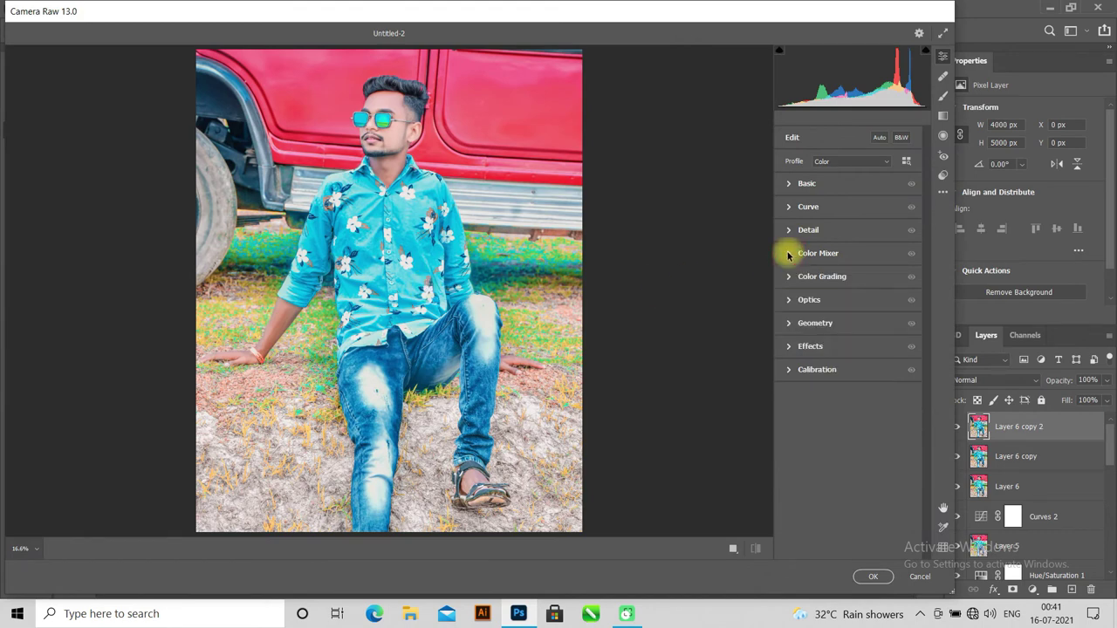
pyautogui.click(789, 346)
pyautogui.click(789, 346)
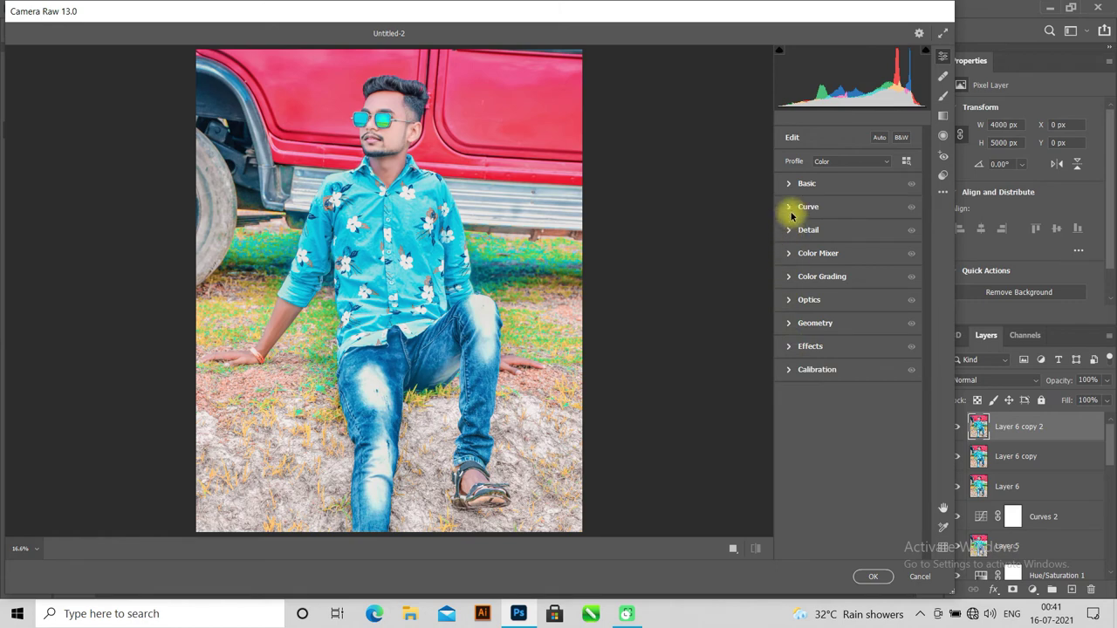
pyautogui.click(788, 184)
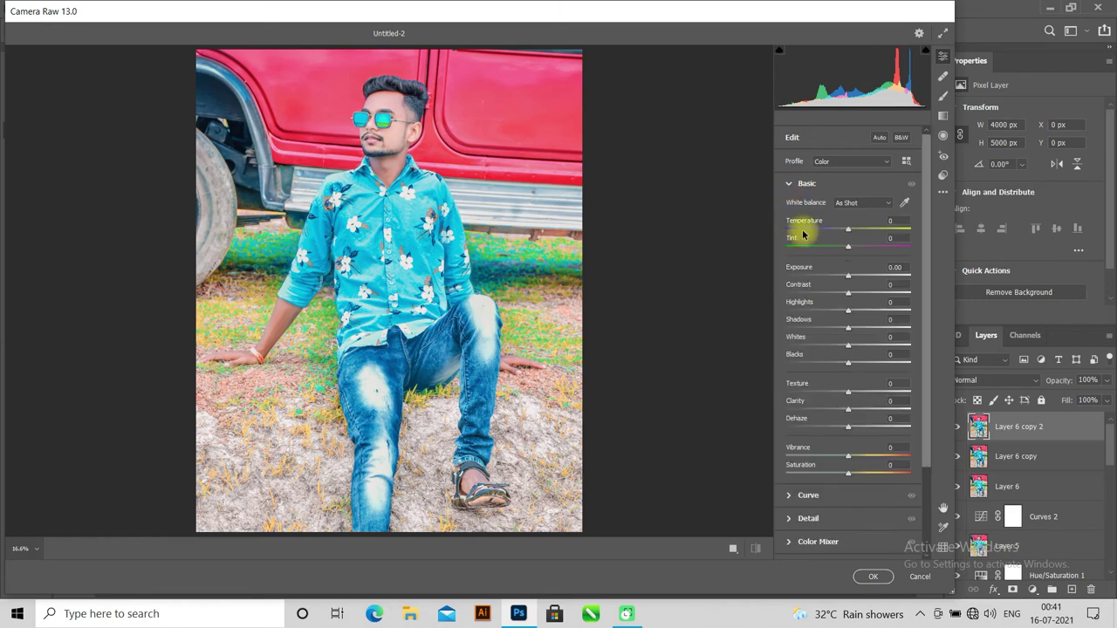
# - Apply Exposure -0.45, Contrast -11, Highlights +26, Shadows -7, Whites +10, Blacks +42, Clarity, then duplicate the layer
pyautogui.moveTo(847, 280); pyautogui.dragTo(844, 279)
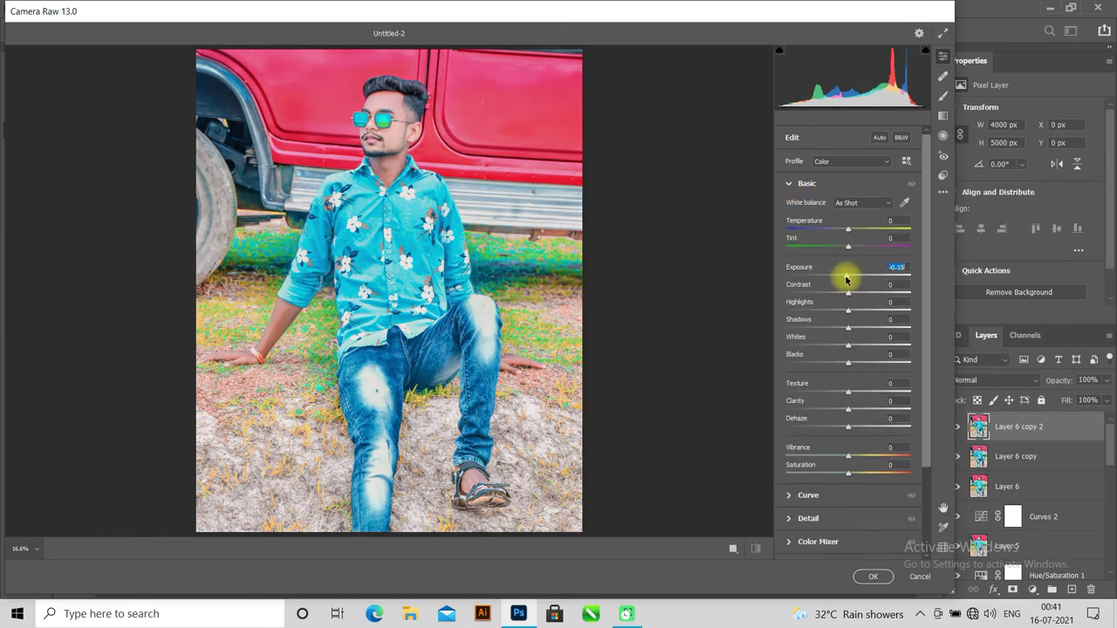
pyautogui.moveTo(844, 278); pyautogui.dragTo(841, 279)
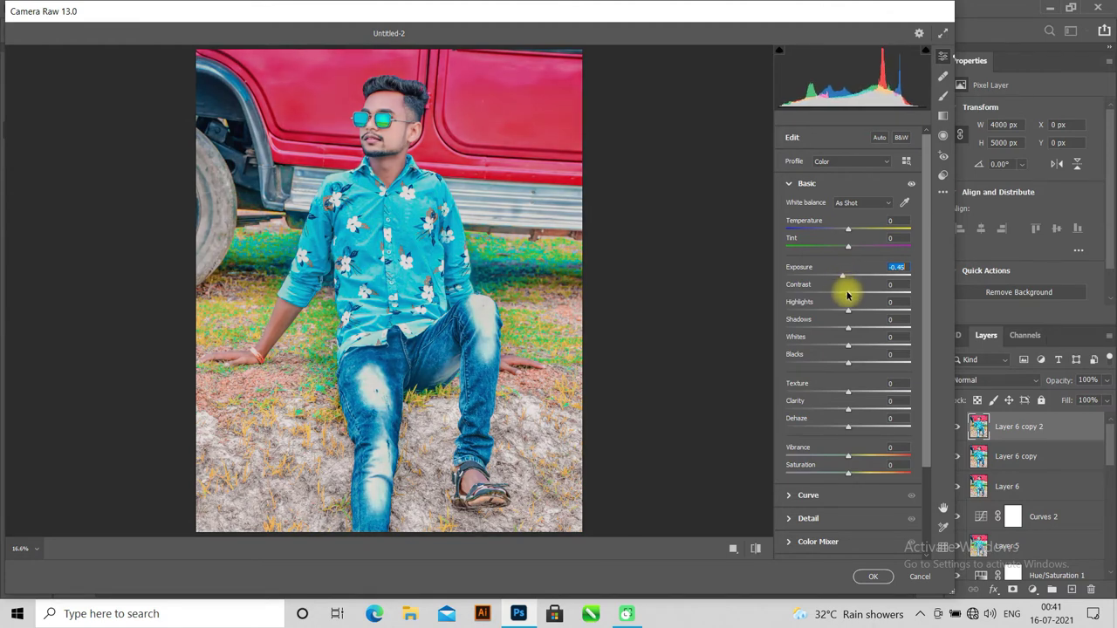
pyautogui.moveTo(853, 298); pyautogui.dragTo(842, 312)
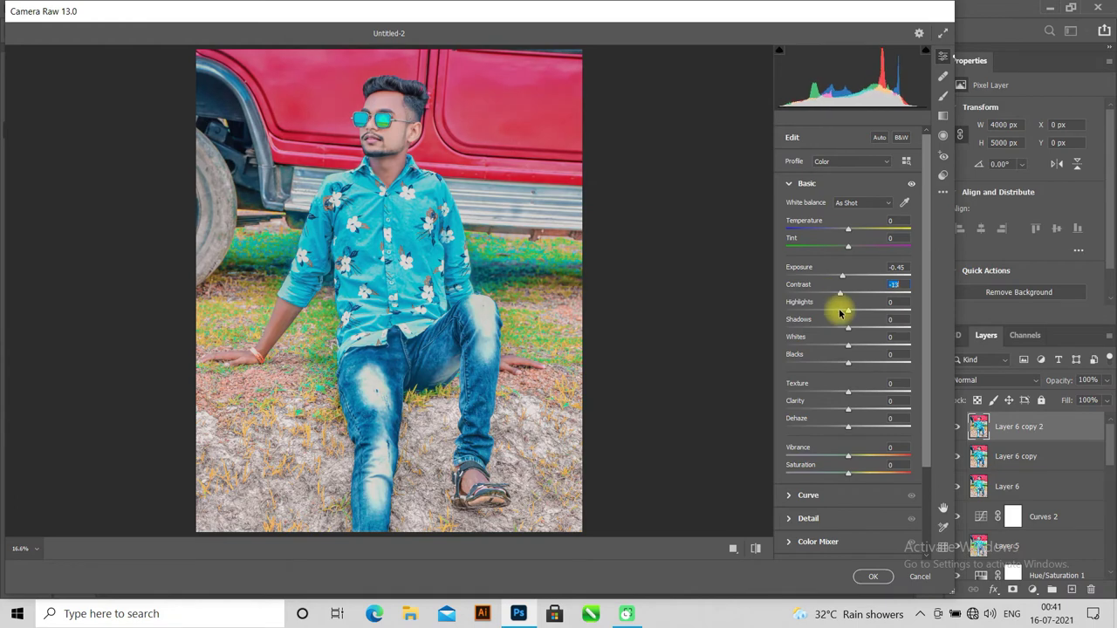
pyautogui.moveTo(848, 362)
pyautogui.mouseDown()
pyautogui.moveTo(832, 364)
pyautogui.moveTo(877, 378)
pyautogui.mouseUp()
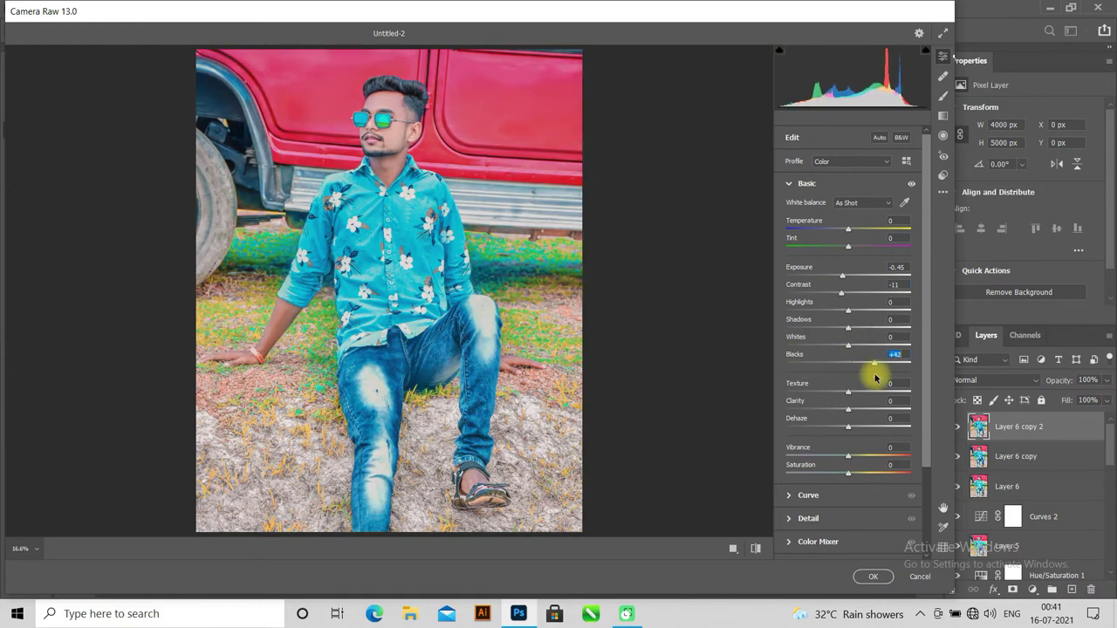
pyautogui.moveTo(848, 329); pyautogui.dragTo(845, 333)
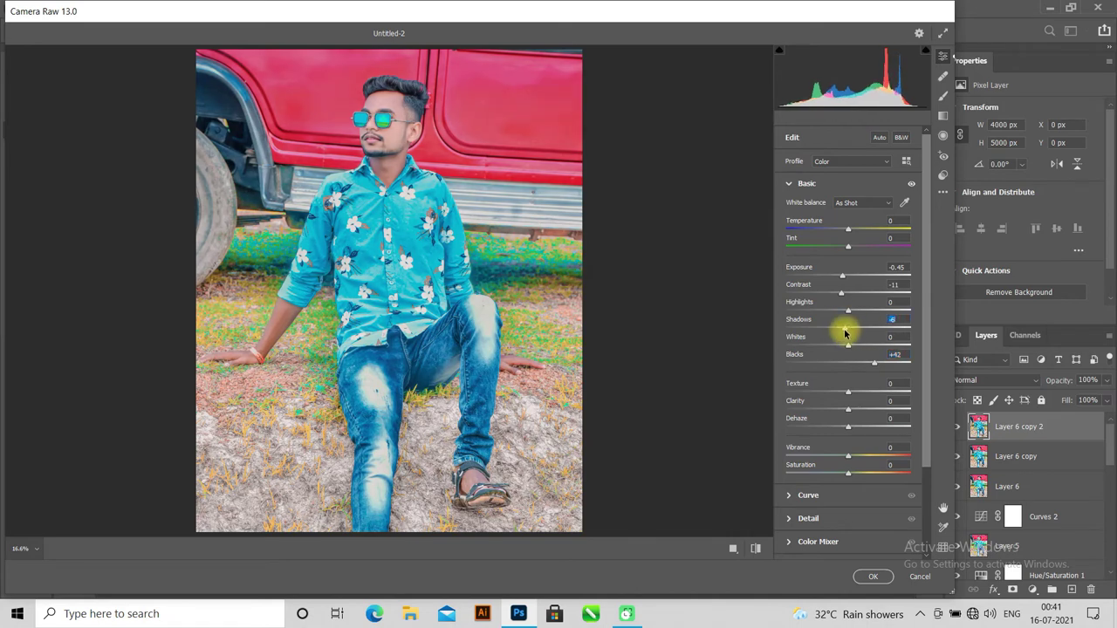
pyautogui.moveTo(848, 312)
pyautogui.mouseDown()
pyautogui.moveTo(864, 316)
pyautogui.moveTo(855, 350)
pyautogui.mouseUp()
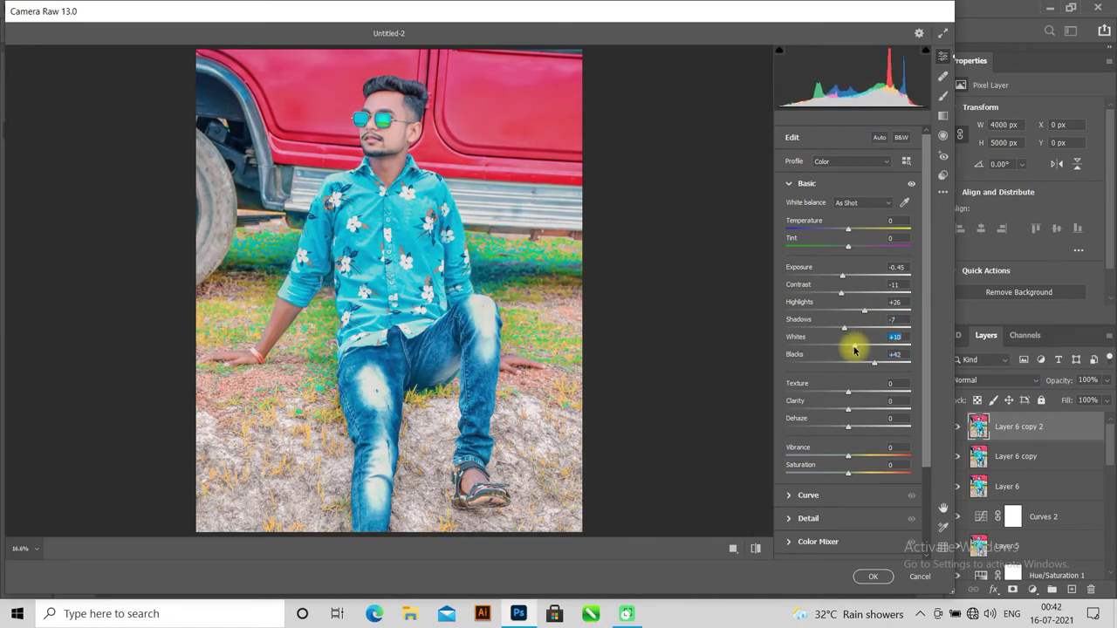
pyautogui.moveTo(860, 415); pyautogui.dragTo(845, 412)
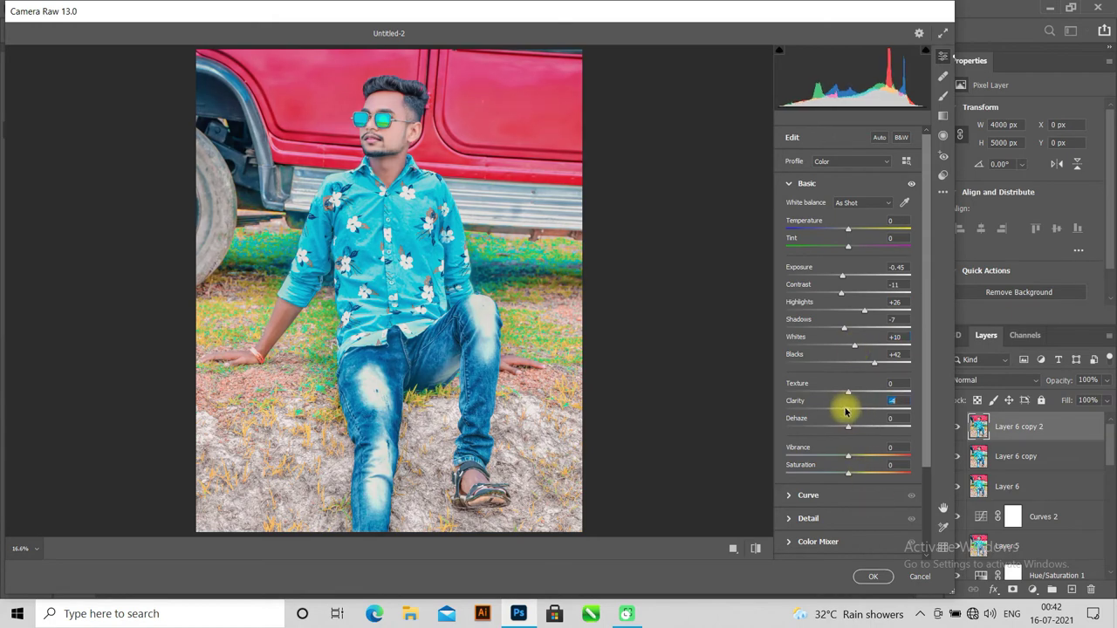
pyautogui.click(872, 577)
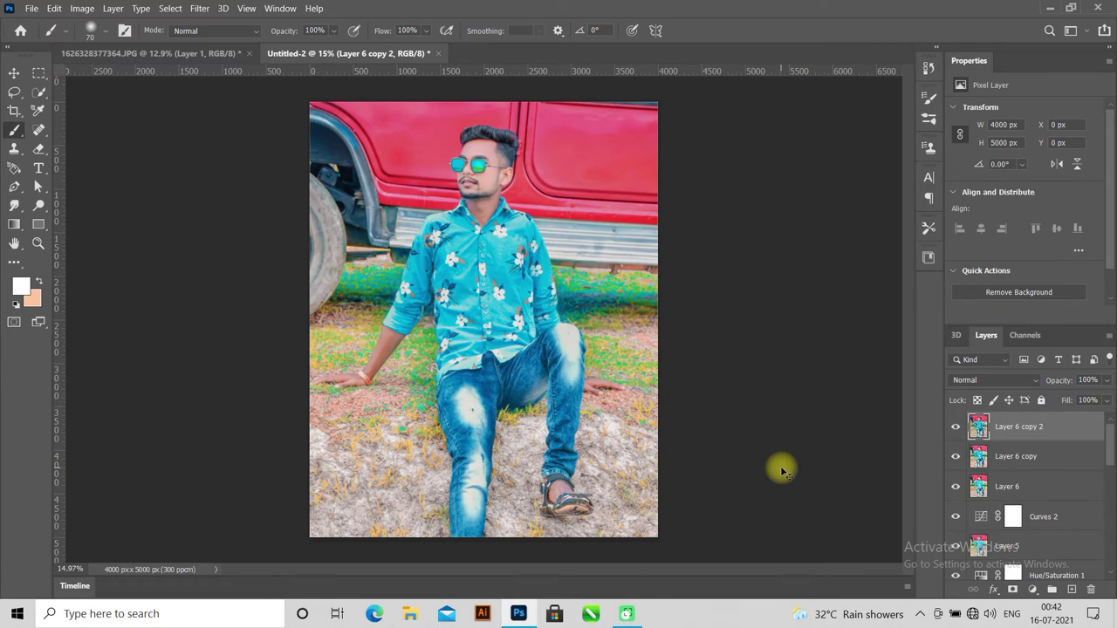
pyautogui.hotkey('ctrl', 'j')
pyautogui.click(200, 9)
# - In Camera Raw, draw a radial filter ellipse centred over the man's face and shirt
pyautogui.click(224, 107)
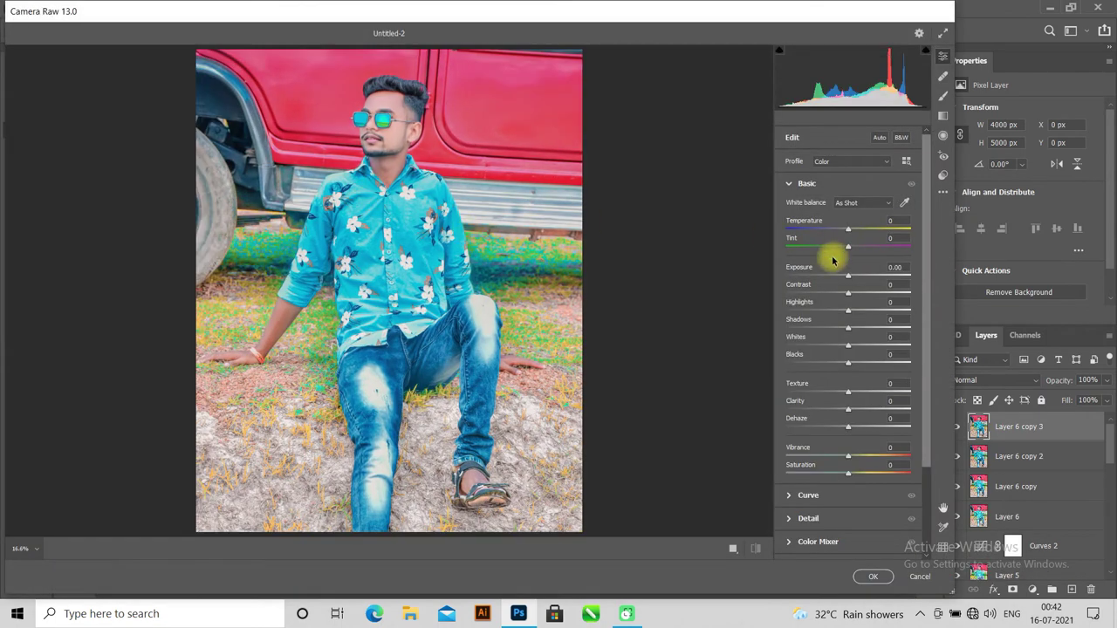
pyautogui.click(943, 175)
pyautogui.click(942, 136)
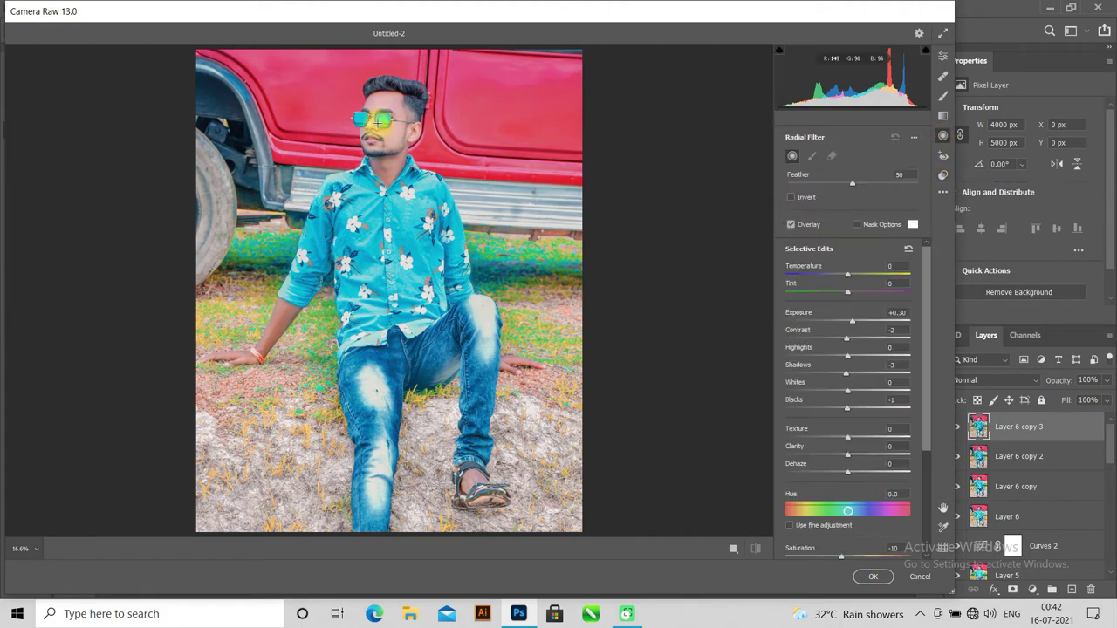
pyautogui.moveTo(375, 109)
pyautogui.mouseDown()
pyautogui.moveTo(477, 265)
pyautogui.moveTo(512, 272)
pyautogui.mouseUp()
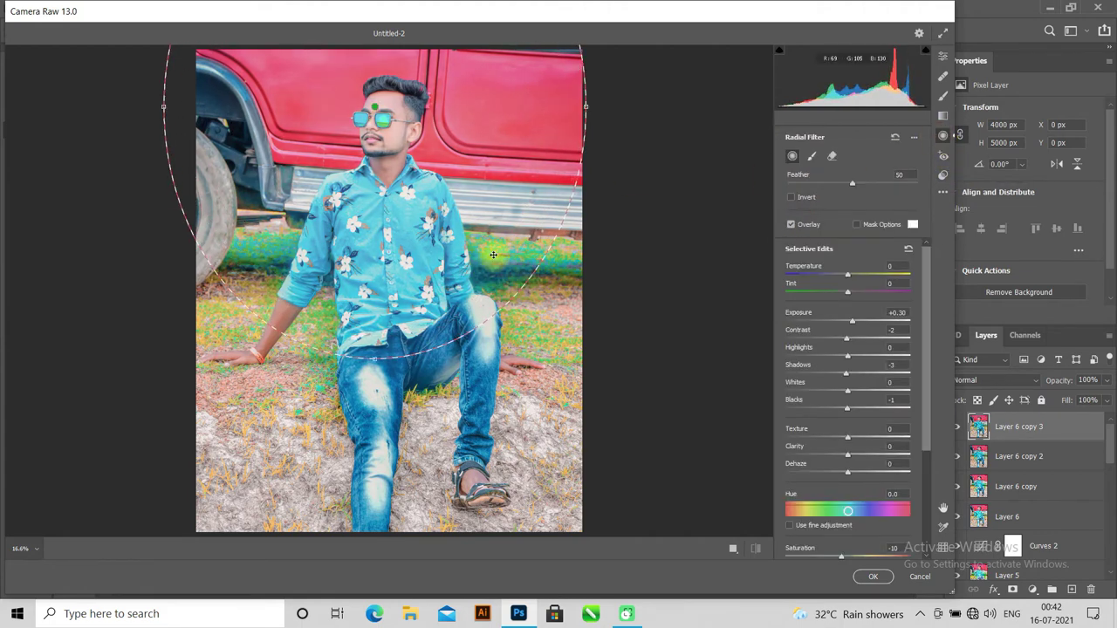
pyautogui.moveTo(380, 111)
pyautogui.mouseDown()
pyautogui.moveTo(393, 230)
pyautogui.moveTo(387, 140)
pyautogui.mouseUp()
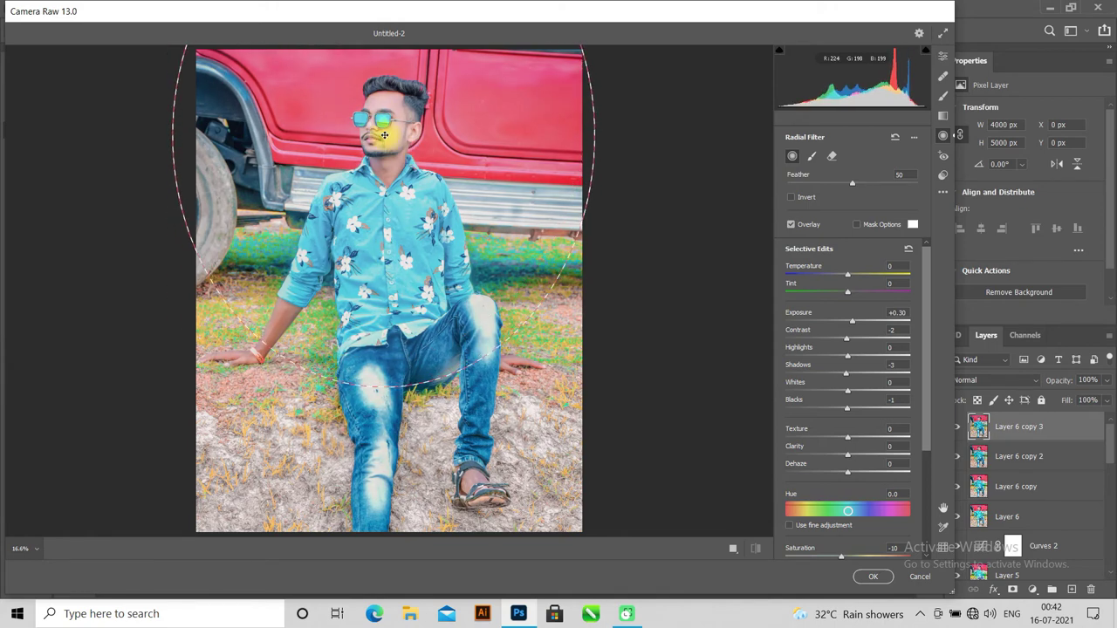
pyautogui.moveTo(594, 132); pyautogui.dragTo(529, 132)
pyautogui.moveTo(384, 384)
pyautogui.mouseDown()
pyautogui.moveTo(373, 268)
pyautogui.moveTo(372, 288)
pyautogui.mouseUp()
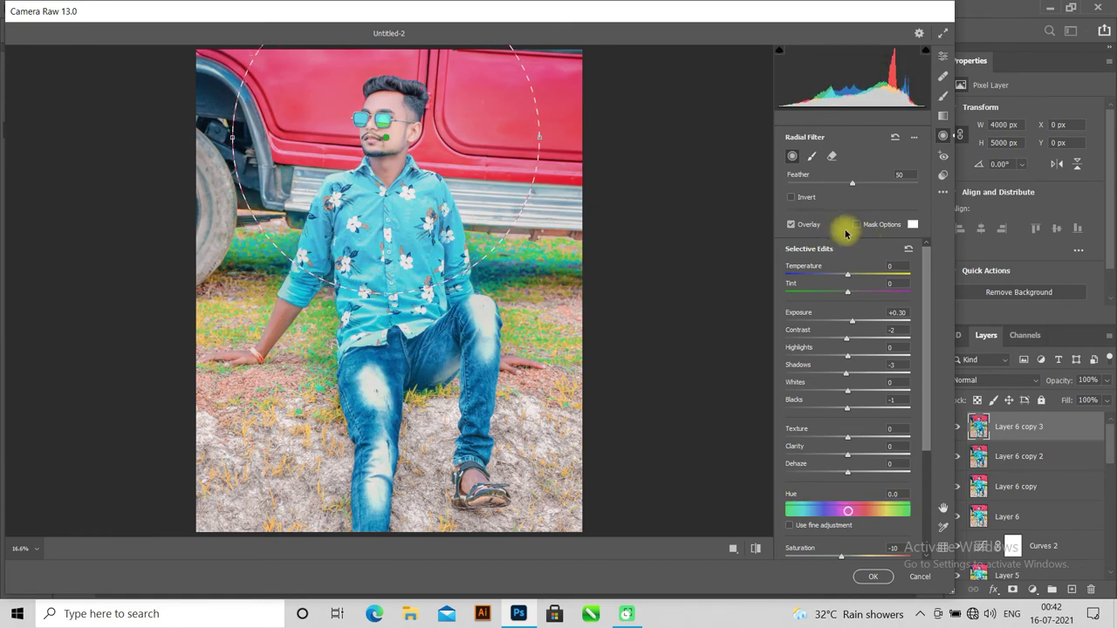
# - Brighten inside the radial ellipse with Exposure +0.35 and apply it to the layer
pyautogui.click(790, 197)
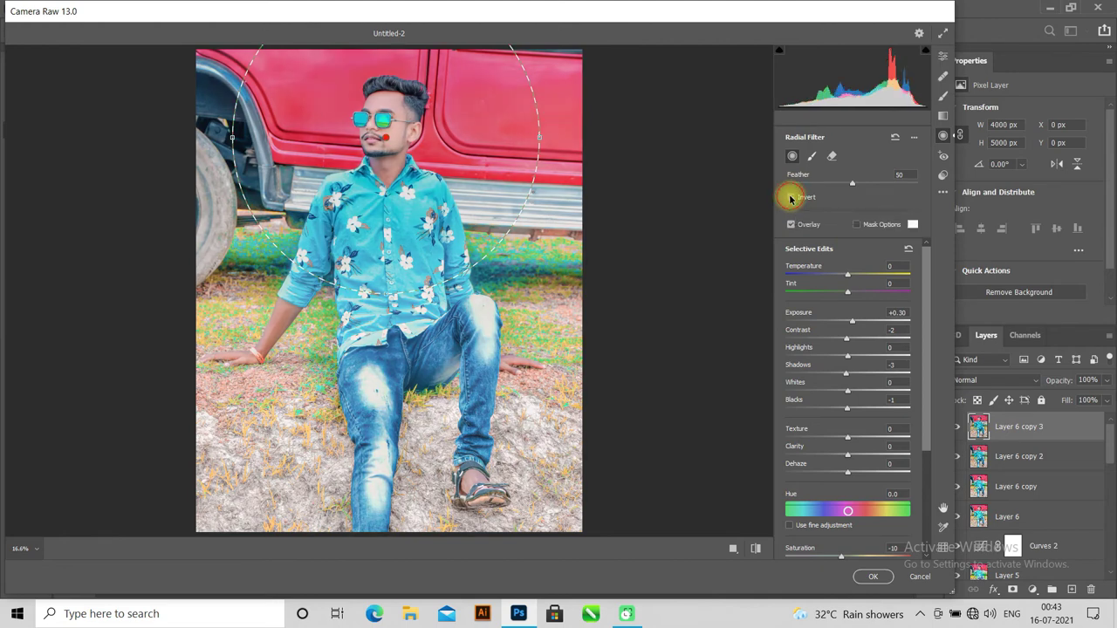
pyautogui.click(791, 198)
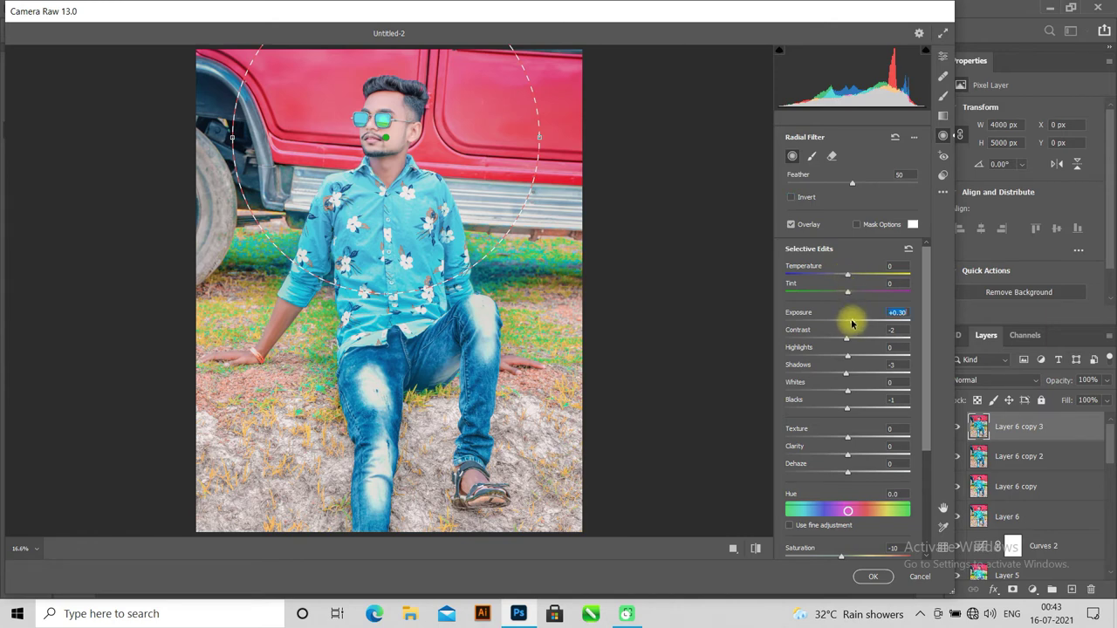
pyautogui.moveTo(849, 324); pyautogui.dragTo(855, 326)
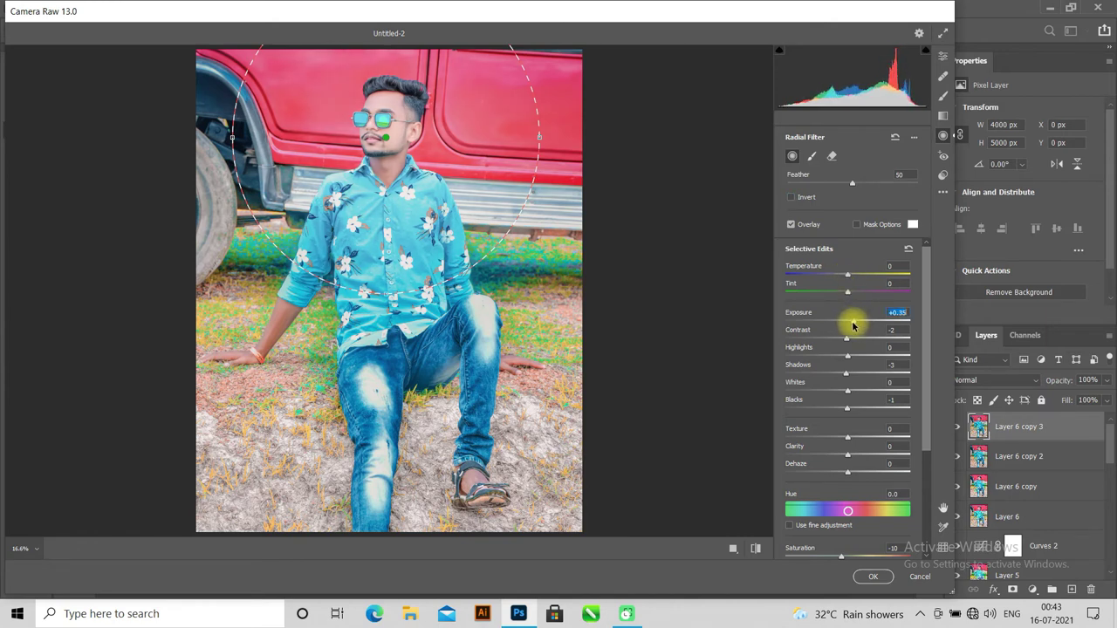
pyautogui.click(790, 197)
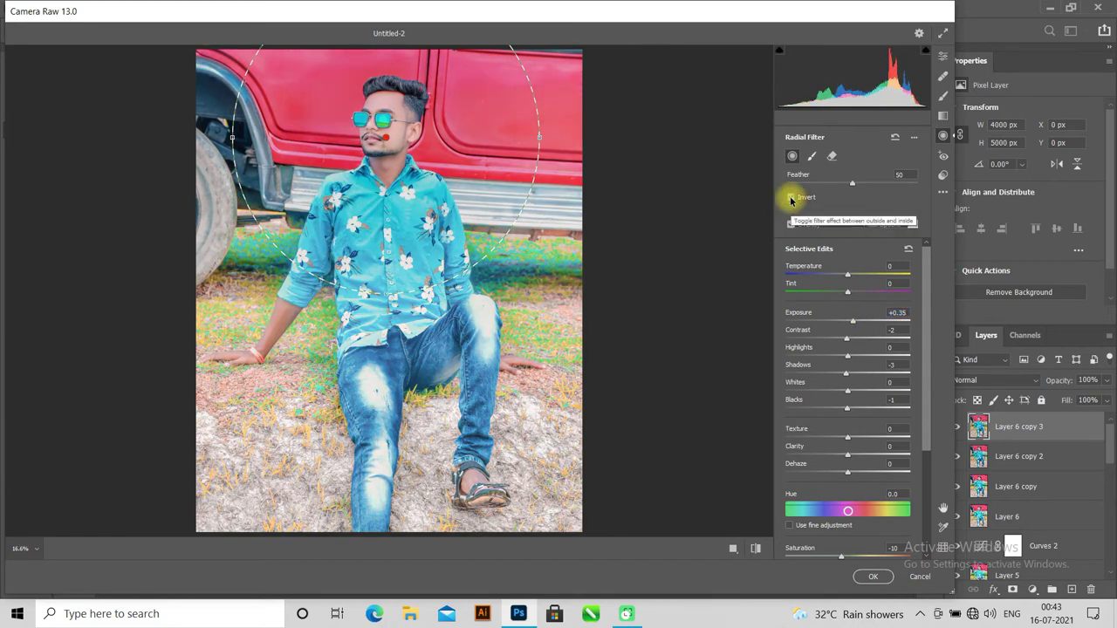
pyautogui.click(791, 198)
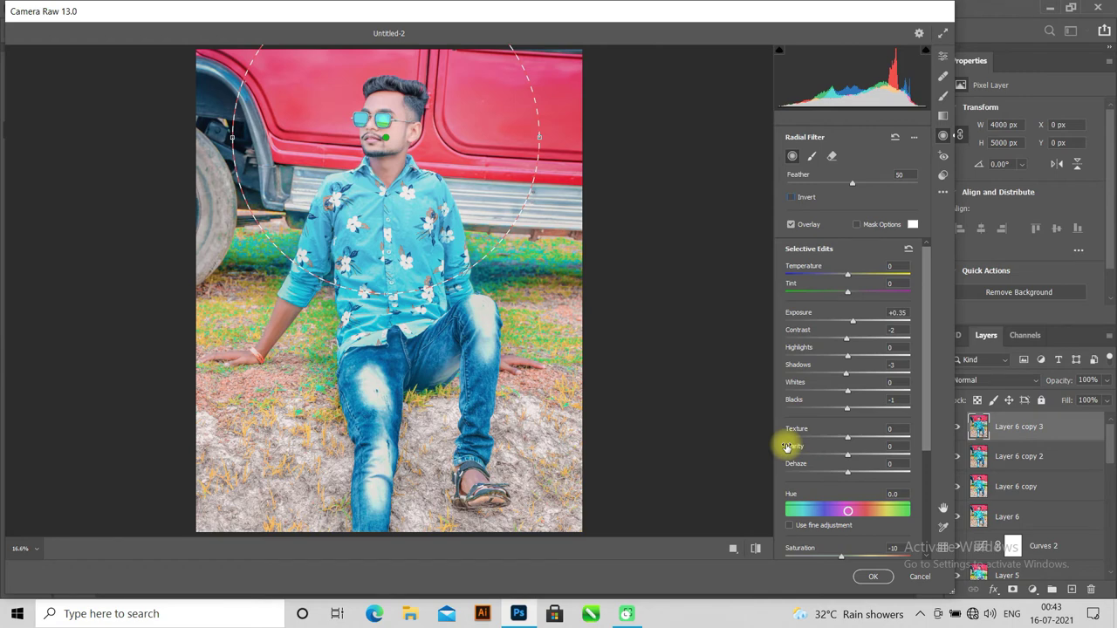
pyautogui.click(872, 579)
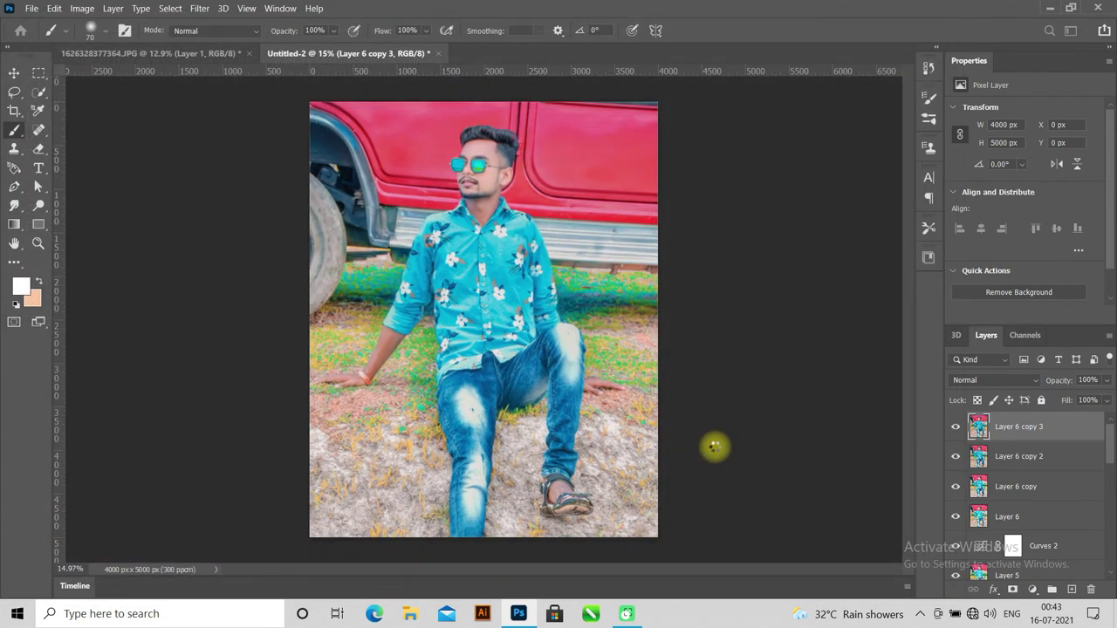
# - Compare with and without Layer 6 copy 3, then delete that radial-filter layer
pyautogui.click(955, 427)
pyautogui.click(954, 427)
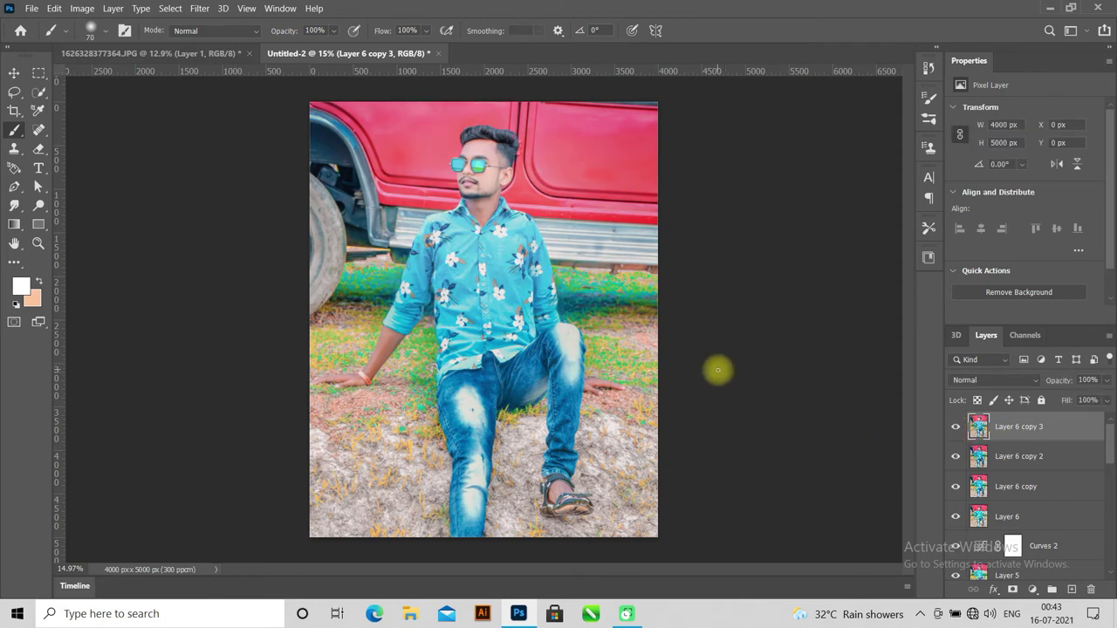
pyautogui.scroll(-2, 718, 369)
pyautogui.scroll(1, 718, 369)
pyautogui.click(955, 427)
pyautogui.rightClick(1057, 429)
pyautogui.click(911, 79)
pyautogui.click(520, 241)
# - Try a Selective Color layer's Whites sliders, discard it, and add a Color Balance layer instead
pyautogui.click(1032, 590)
pyautogui.click(1030, 580)
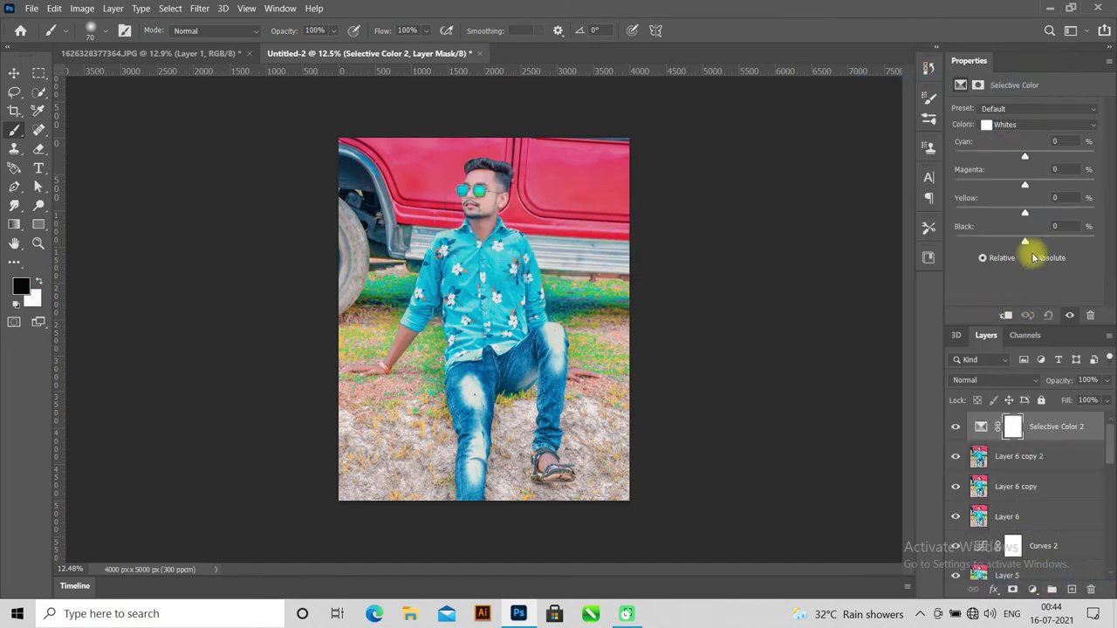
pyautogui.moveTo(1028, 244)
pyautogui.mouseDown()
pyautogui.moveTo(999, 251)
pyautogui.moveTo(1015, 256)
pyautogui.mouseUp()
pyautogui.moveTo(1022, 213)
pyautogui.mouseDown()
pyautogui.moveTo(1009, 218)
pyautogui.moveTo(1026, 215)
pyautogui.moveTo(1025, 241)
pyautogui.mouseUp()
pyautogui.click(1066, 199)
pyautogui.rightClick(1073, 437)
pyautogui.click(925, 77)
pyautogui.press('Return')
pyautogui.click(1033, 590)
pyautogui.click(1042, 462)
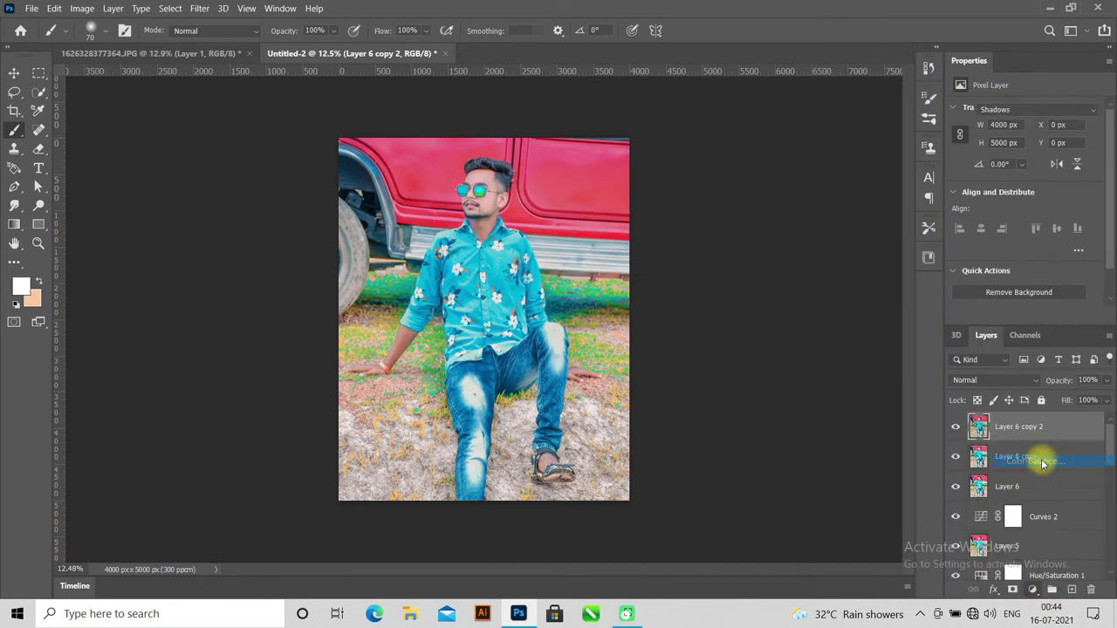
# - Shift Color Balance midtones to red +14, yellow-blue -1, and adjust the shadows' red and blue
pyautogui.moveTo(1007, 139); pyautogui.dragTo(1012, 150)
pyautogui.moveTo(1005, 189); pyautogui.dragTo(1001, 190)
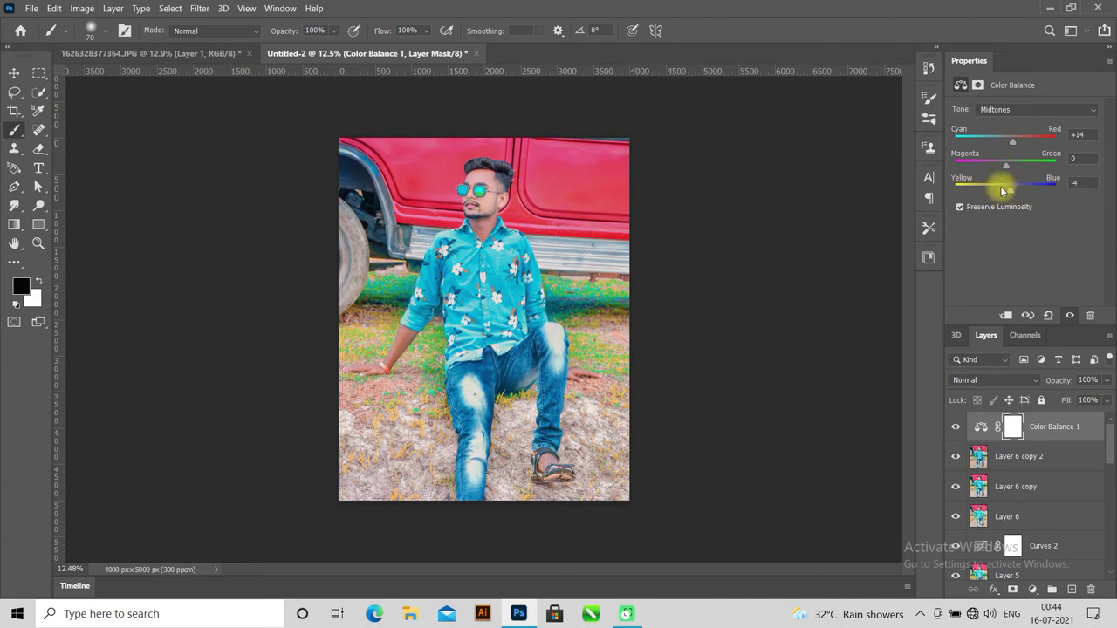
pyautogui.click(1004, 110)
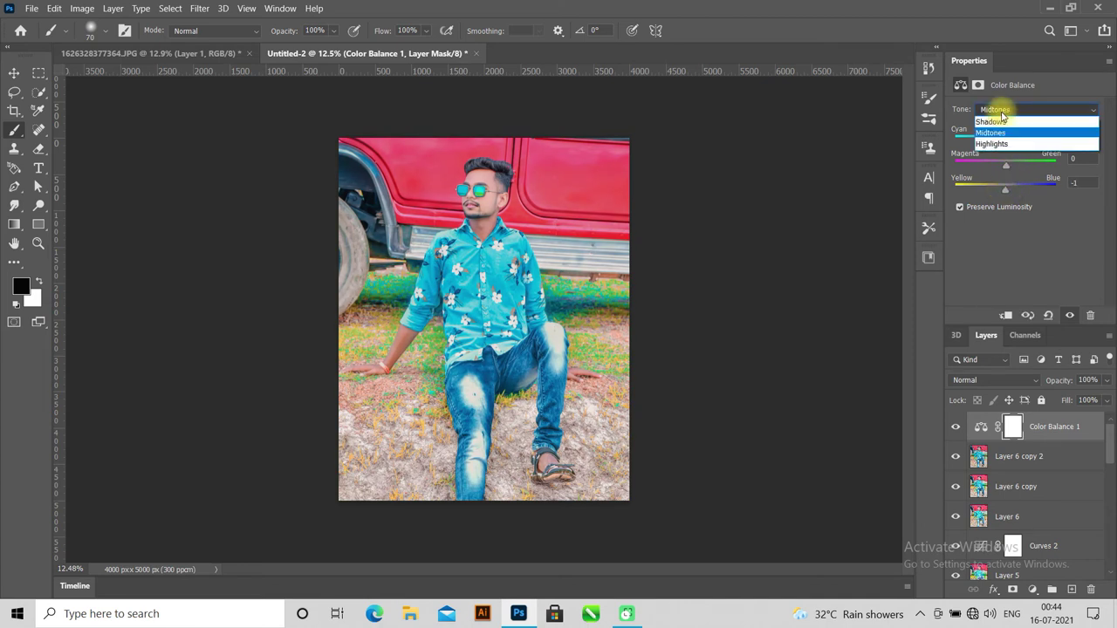
pyautogui.click(1001, 114)
pyautogui.moveTo(1017, 146); pyautogui.dragTo(1010, 146)
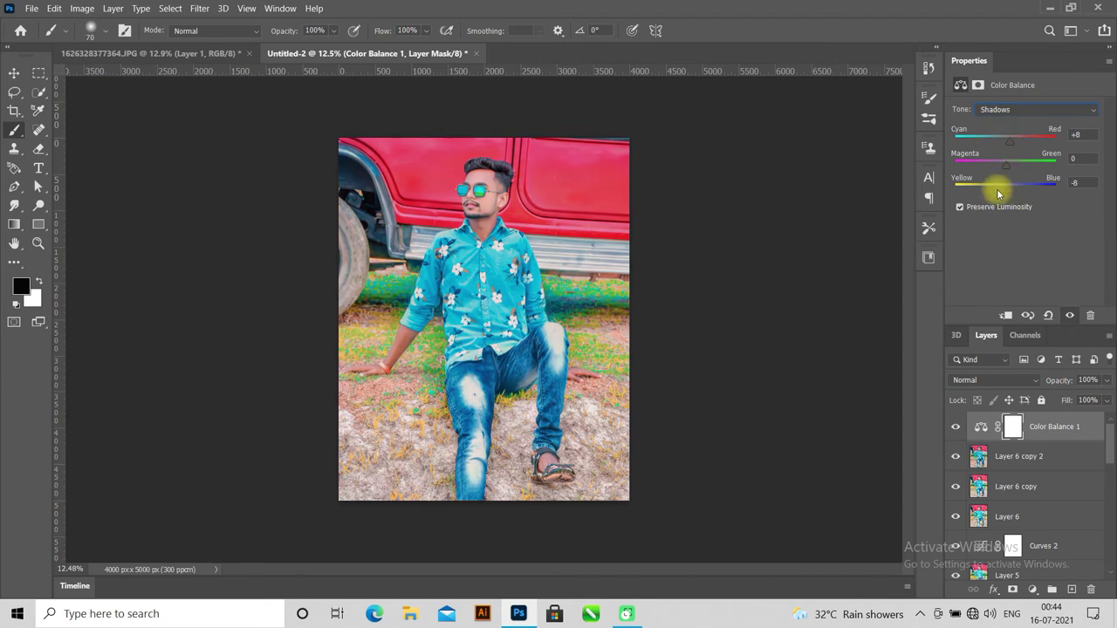
pyautogui.doubleClick(1081, 182)
pyautogui.write('0')
# - Reset the highlights cyan-red to 0, review midtones, and stamp visible into Layer 7
pyautogui.click(1005, 109)
pyautogui.click(1009, 144)
pyautogui.moveTo(1004, 144); pyautogui.dragTo(1007, 144)
pyautogui.click(1080, 136)
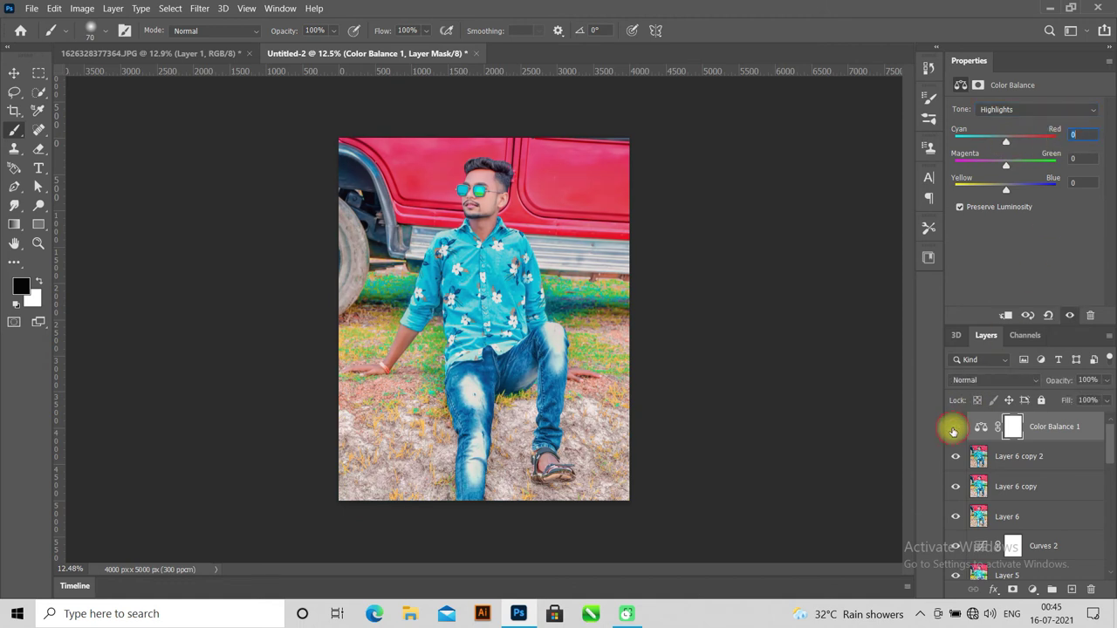
pyautogui.click(1067, 428)
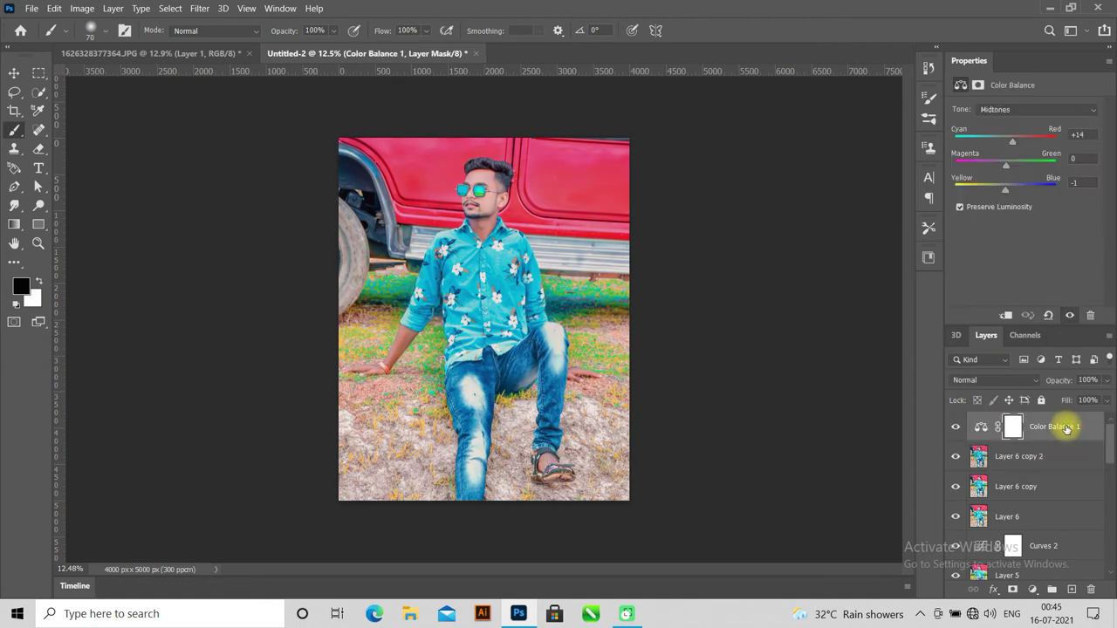
pyautogui.hotkey('ctrl', 'shift', 'alt', 'e')
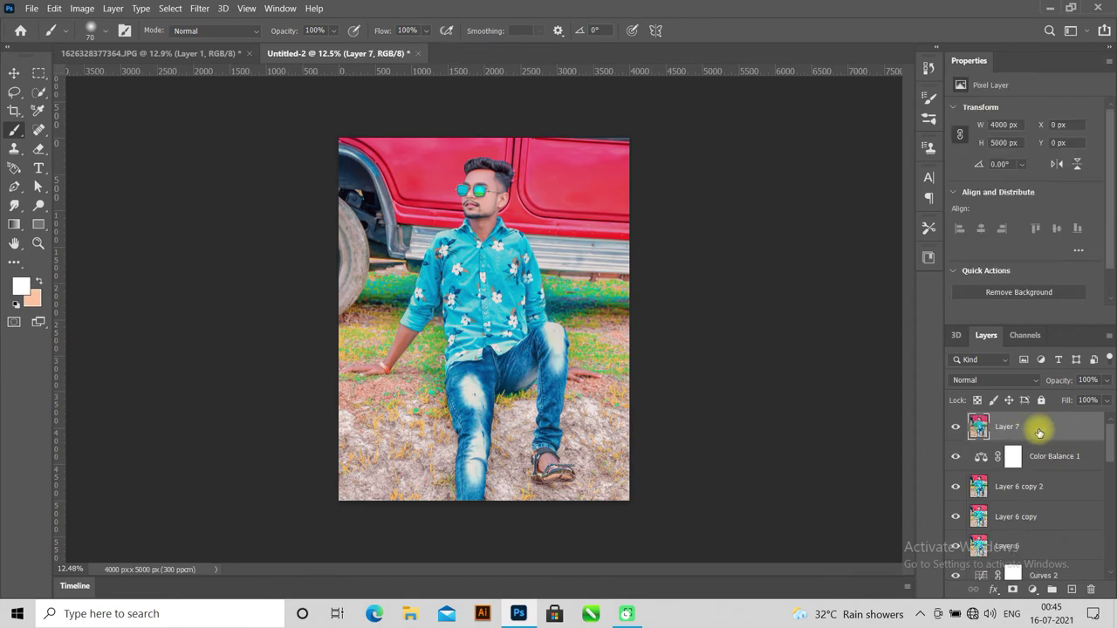
# - Create Layer 8 filled with 50% gray and set its blend mode to Overlay
pyautogui.click(1072, 589)
pyautogui.click(54, 8)
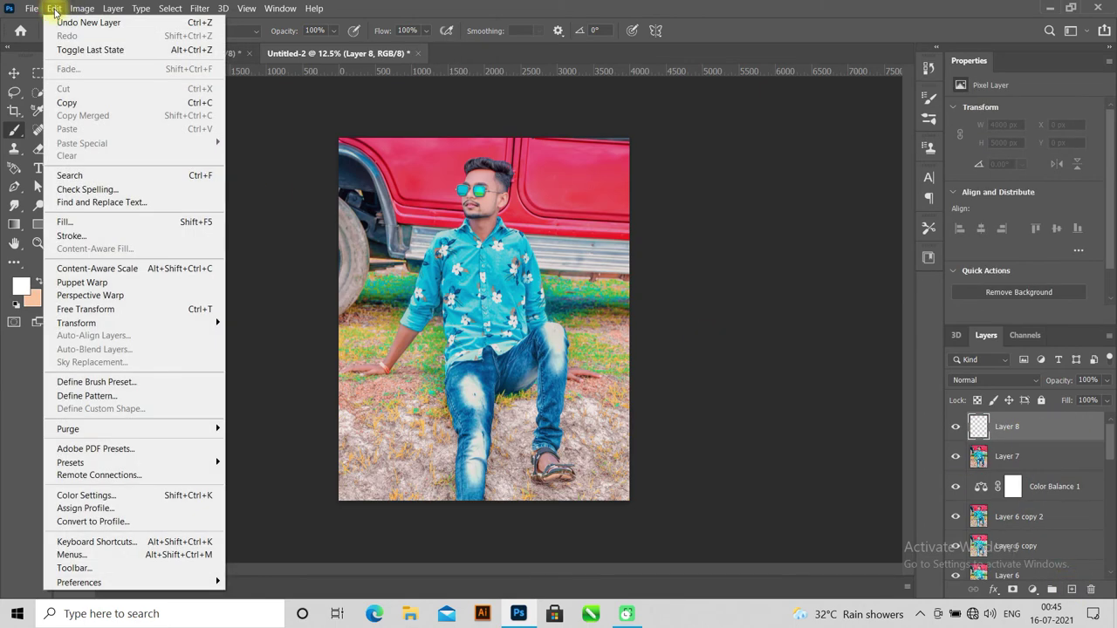
pyautogui.click(87, 219)
pyautogui.click(649, 152)
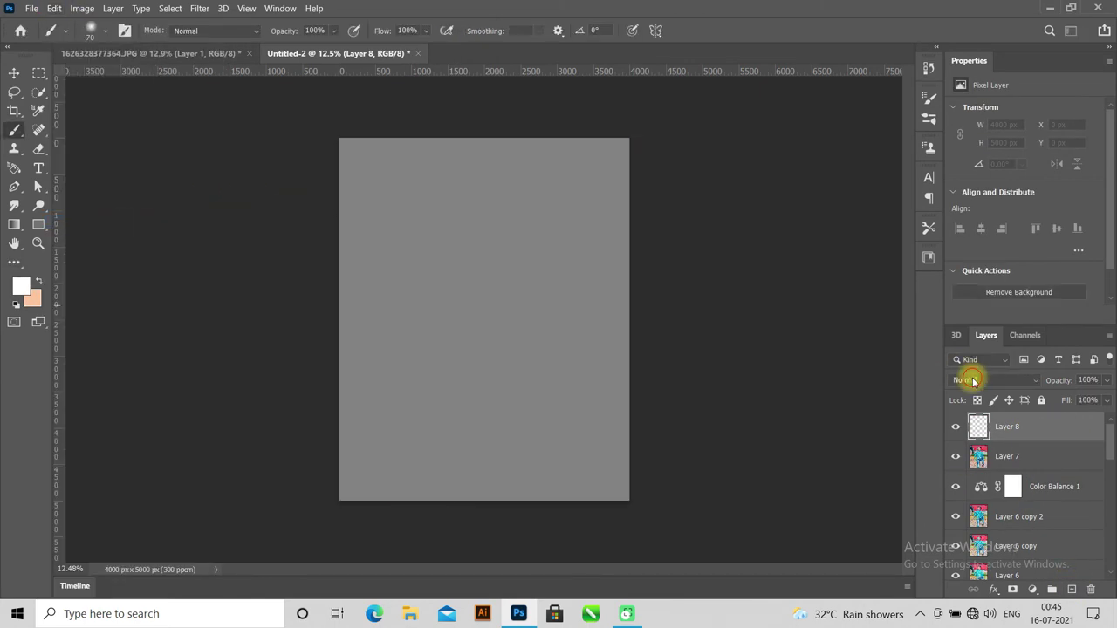
pyautogui.click(968, 380)
pyautogui.click(975, 410)
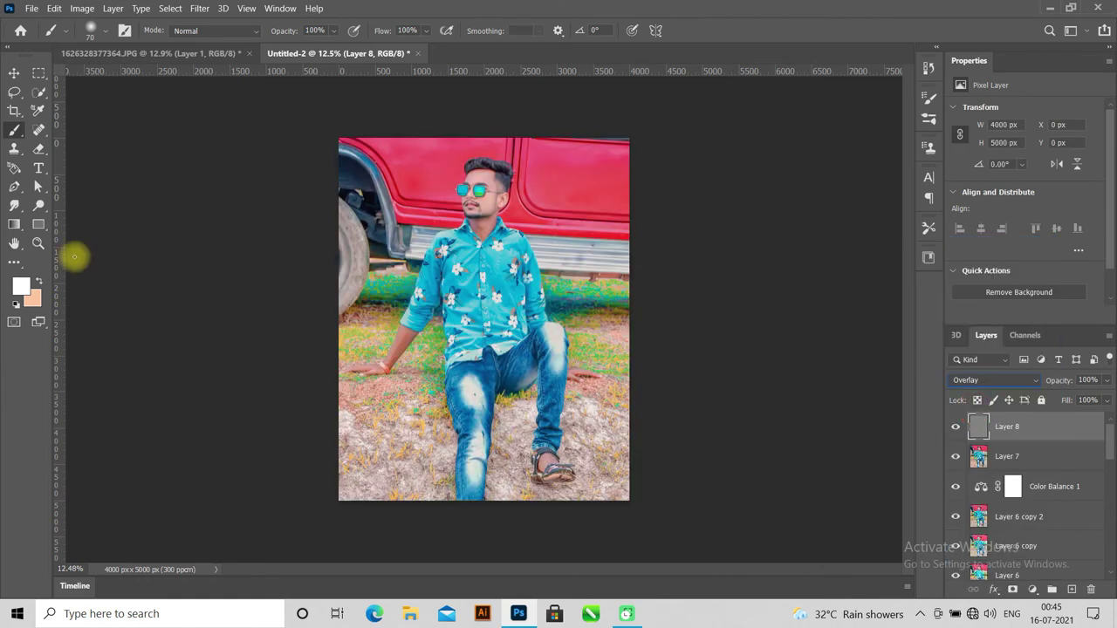
# - Dodge at 50% exposure over the tire and grass along the left edge
pyautogui.click(38, 205)
pyautogui.click(96, 201)
pyautogui.moveTo(355, 287); pyautogui.dragTo(364, 225)
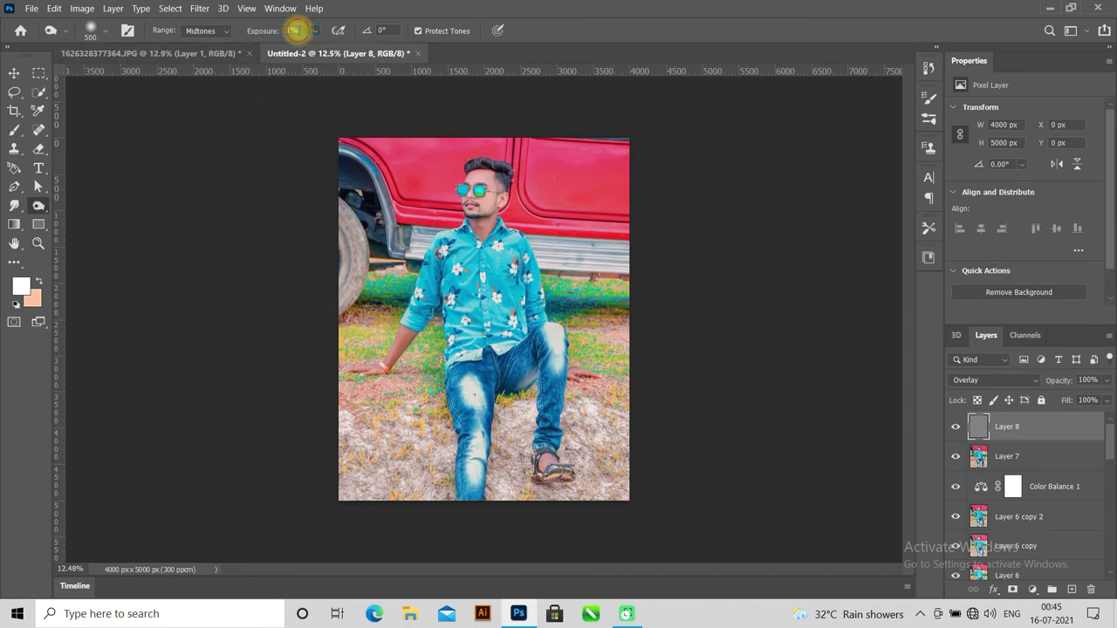
pyautogui.moveTo(295, 31); pyautogui.dragTo(277, 35)
pyautogui.write('50')
pyautogui.press('Return')
pyautogui.moveTo(348, 177)
pyautogui.mouseDown()
pyautogui.moveTo(339, 311)
pyautogui.moveTo(358, 162)
pyautogui.moveTo(401, 238)
pyautogui.moveTo(394, 176)
pyautogui.moveTo(375, 159)
pyautogui.moveTo(411, 142)
pyautogui.moveTo(457, 155)
pyautogui.moveTo(441, 209)
pyautogui.moveTo(398, 188)
pyautogui.moveTo(486, 148)
pyautogui.moveTo(543, 142)
pyautogui.moveTo(601, 180)
pyautogui.moveTo(616, 234)
pyautogui.moveTo(561, 217)
pyautogui.moveTo(533, 231)
pyautogui.moveTo(591, 252)
pyautogui.moveTo(631, 182)
pyautogui.moveTo(529, 183)
pyautogui.moveTo(542, 205)
pyautogui.moveTo(633, 251)
pyautogui.moveTo(595, 251)
pyautogui.mouseUp()
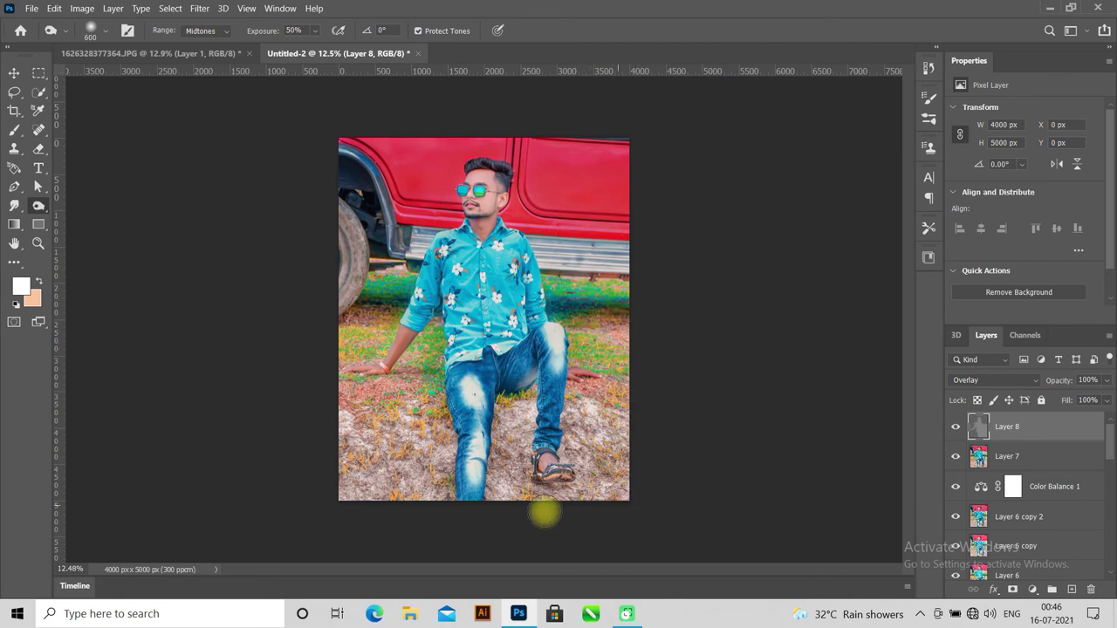
# - Compare with the gray overlay hidden, then stamp the visible layers and duplicate the result
pyautogui.click(955, 427)
pyautogui.click(955, 427)
pyautogui.click(954, 427)
pyautogui.click(955, 428)
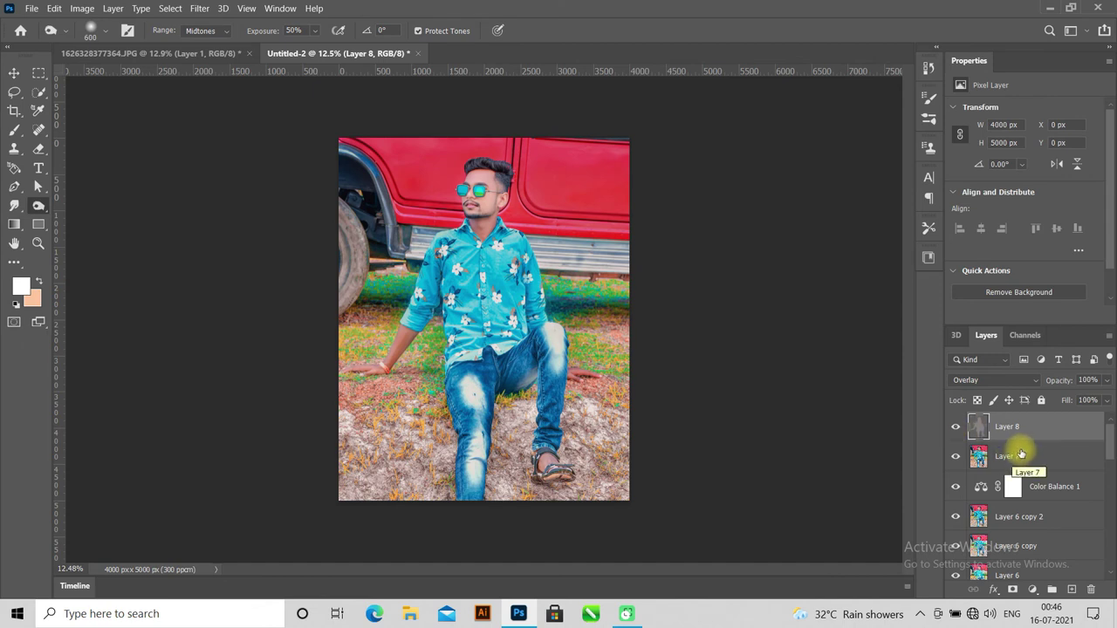
pyautogui.click(1028, 449)
pyautogui.click(1040, 431)
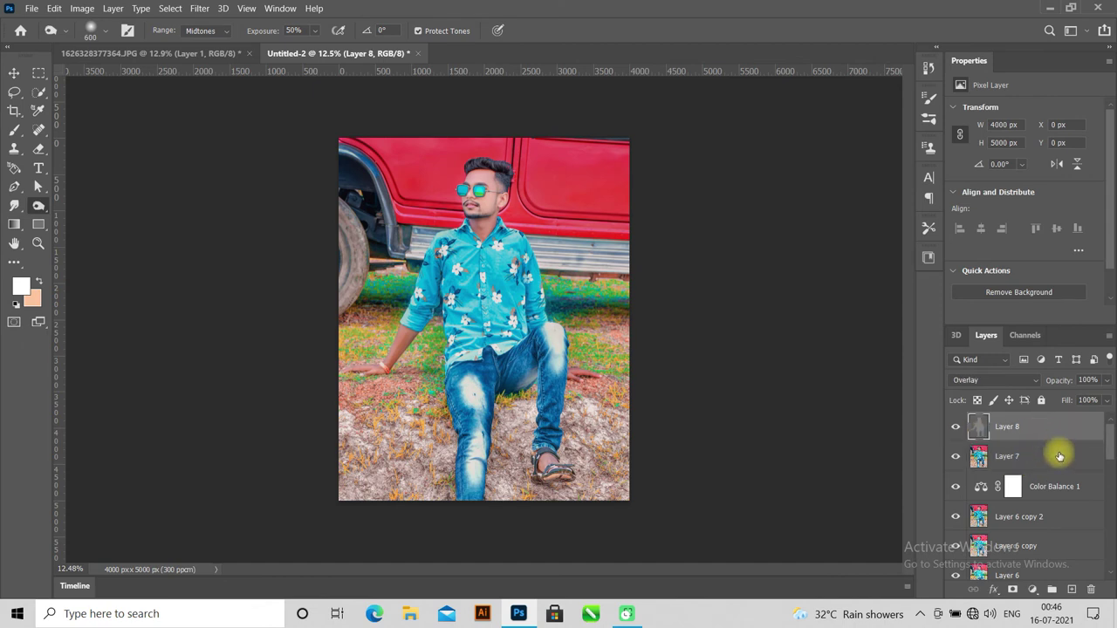
pyautogui.hotkey('ctrl', 'shift', 'alt', 'n')
pyautogui.hotkey('ctrl', 'j')
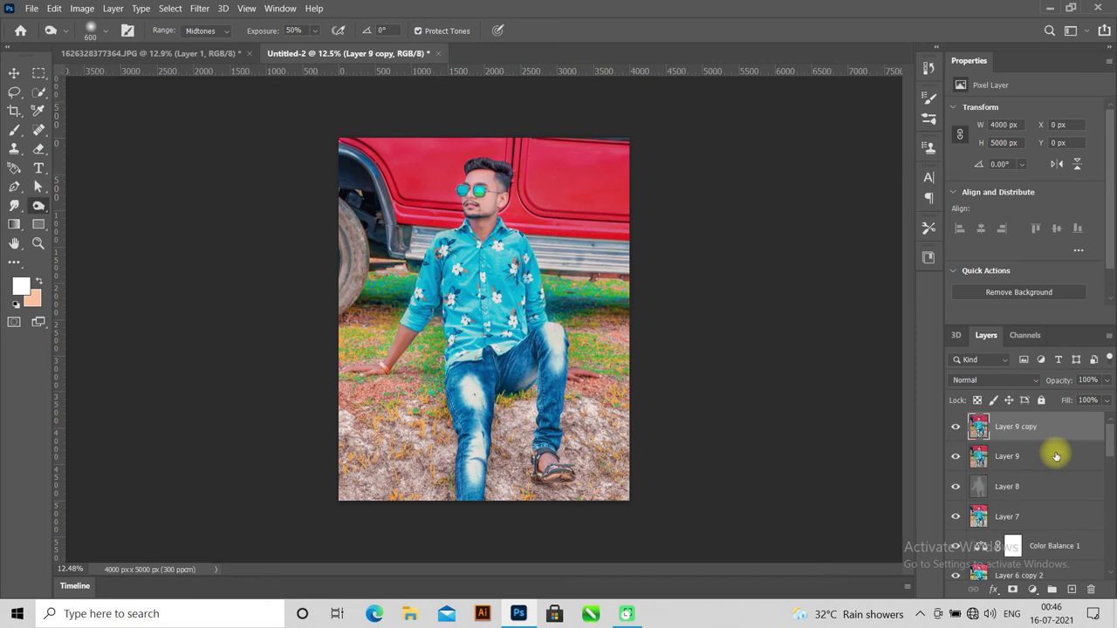
# - Add Brightness/Contrast with Brightness -4 and Contrast 2, then stamp visible and duplicate again
pyautogui.click(1029, 589)
pyautogui.click(1048, 384)
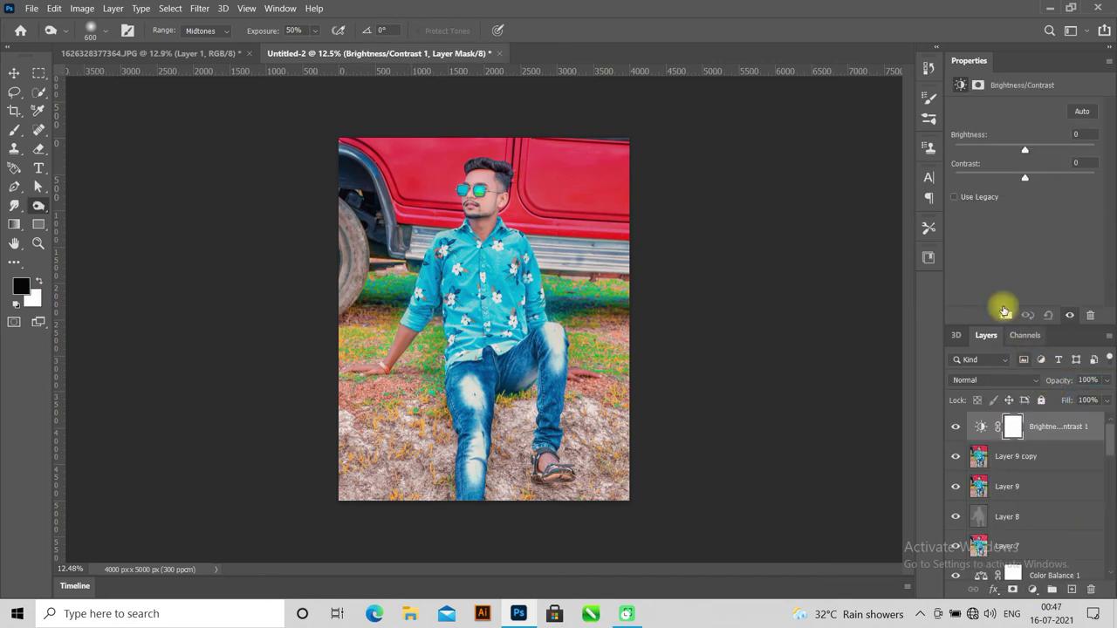
pyautogui.moveTo(1047, 181)
pyautogui.mouseDown()
pyautogui.moveTo(920, 185)
pyautogui.moveTo(1086, 191)
pyautogui.moveTo(1026, 180)
pyautogui.mouseUp()
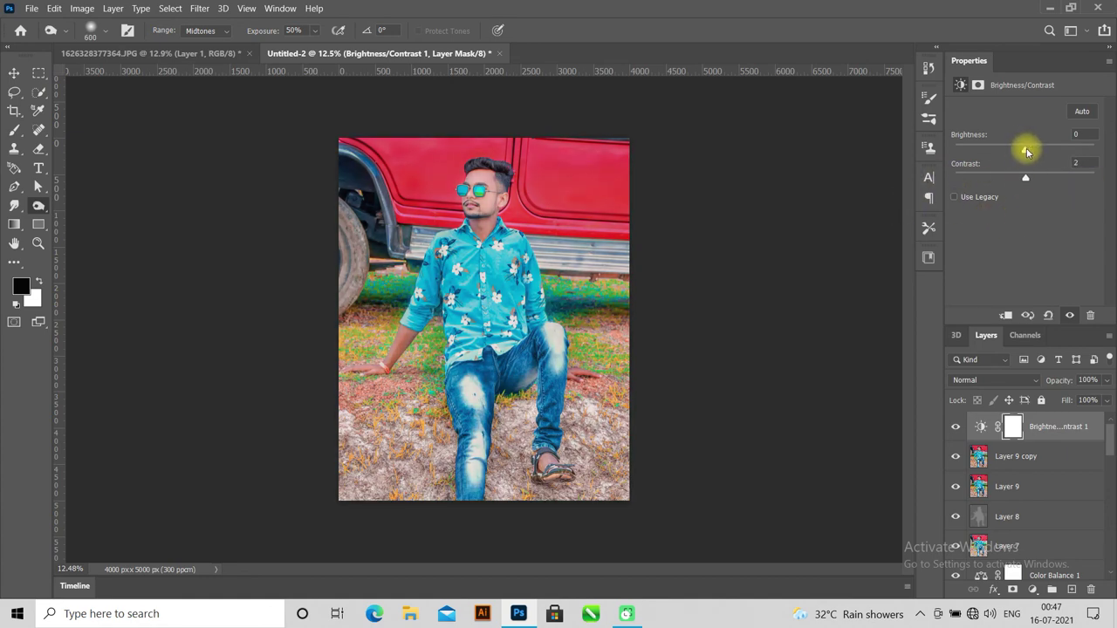
pyautogui.moveTo(1025, 151)
pyautogui.mouseDown()
pyautogui.moveTo(1016, 150)
pyautogui.moveTo(1023, 161)
pyautogui.mouseUp()
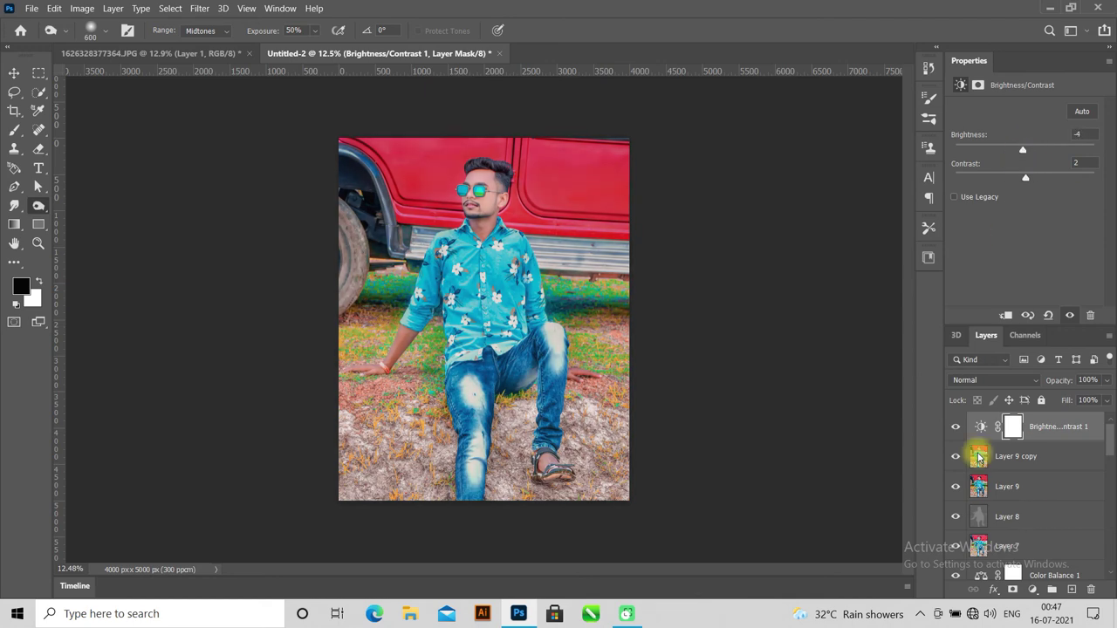
pyautogui.click(957, 428)
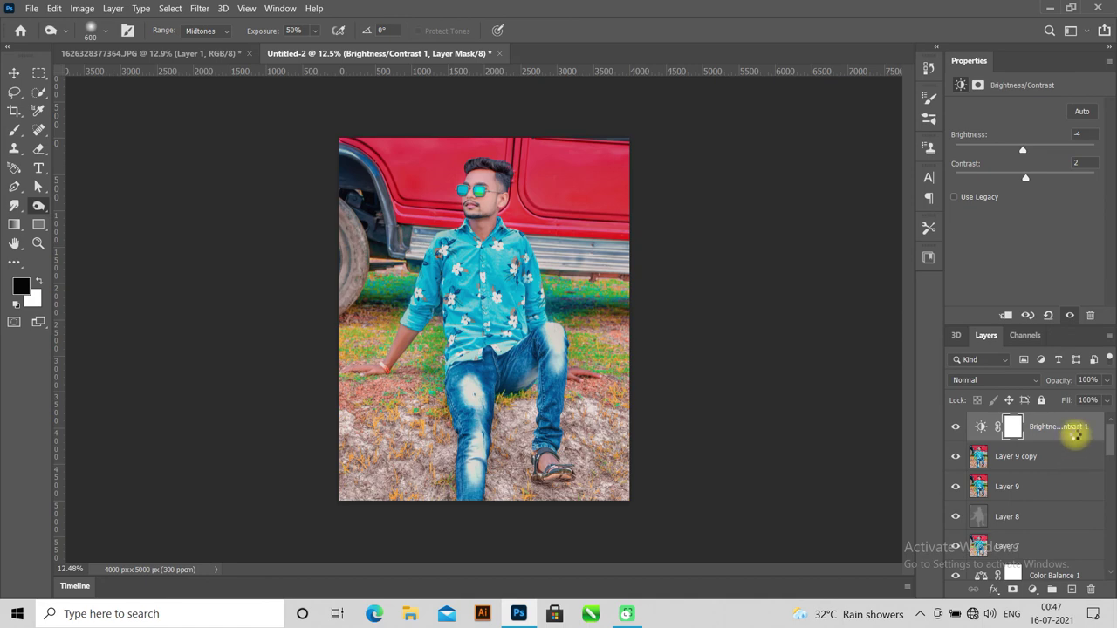
pyautogui.hotkey('ctrl', 'shift', 'alt', 'e')
pyautogui.hotkey('ctrl', 'j')
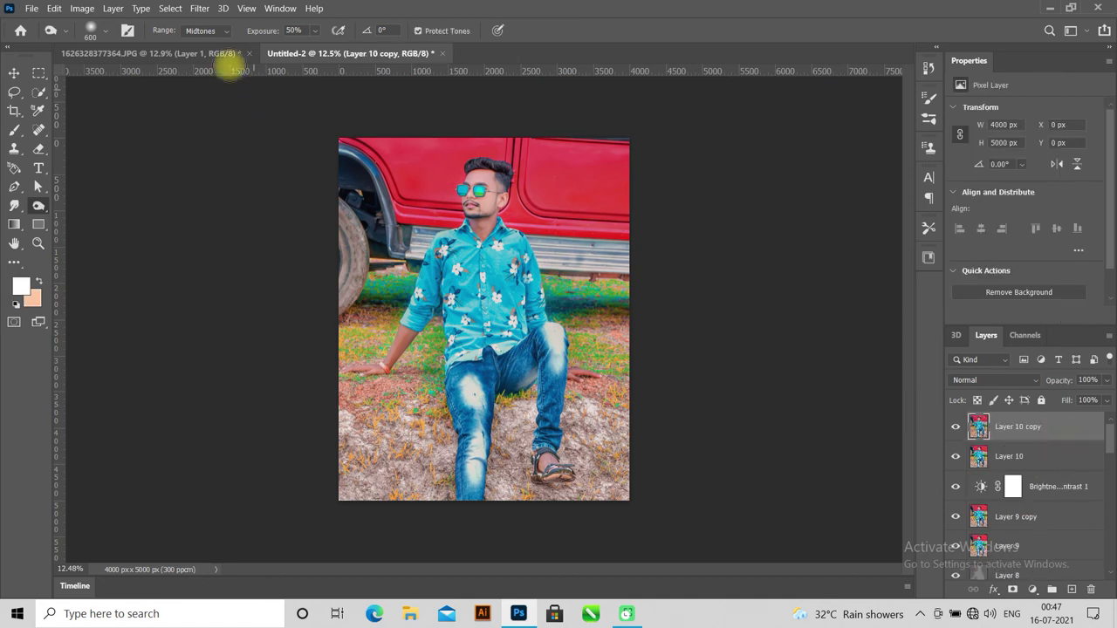
# - Open Viveza 3 and place a collar control point with Shadows 42% and Blacks 74%
pyautogui.click(199, 8)
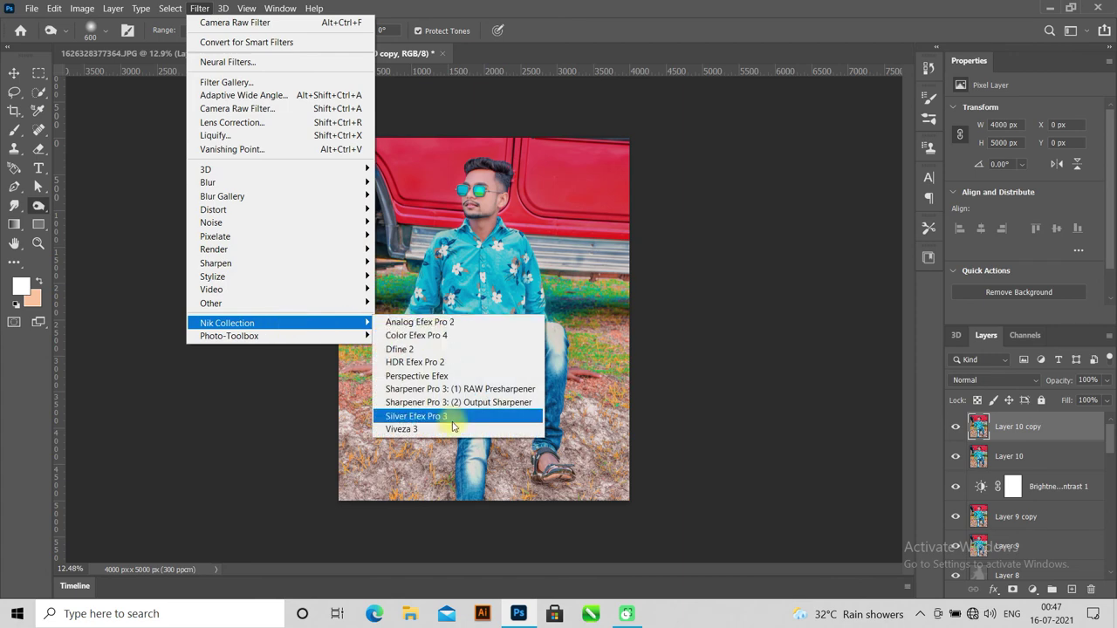
pyautogui.click(507, 403)
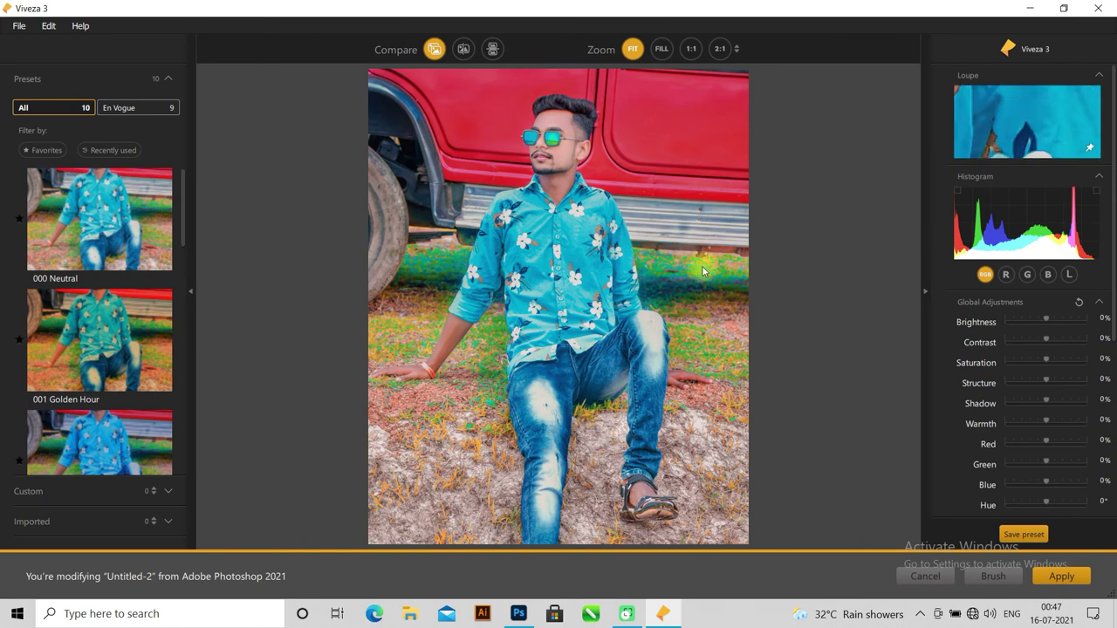
pyautogui.scroll(-5, 1024, 349)
pyautogui.click(1068, 472)
pyautogui.click(549, 188)
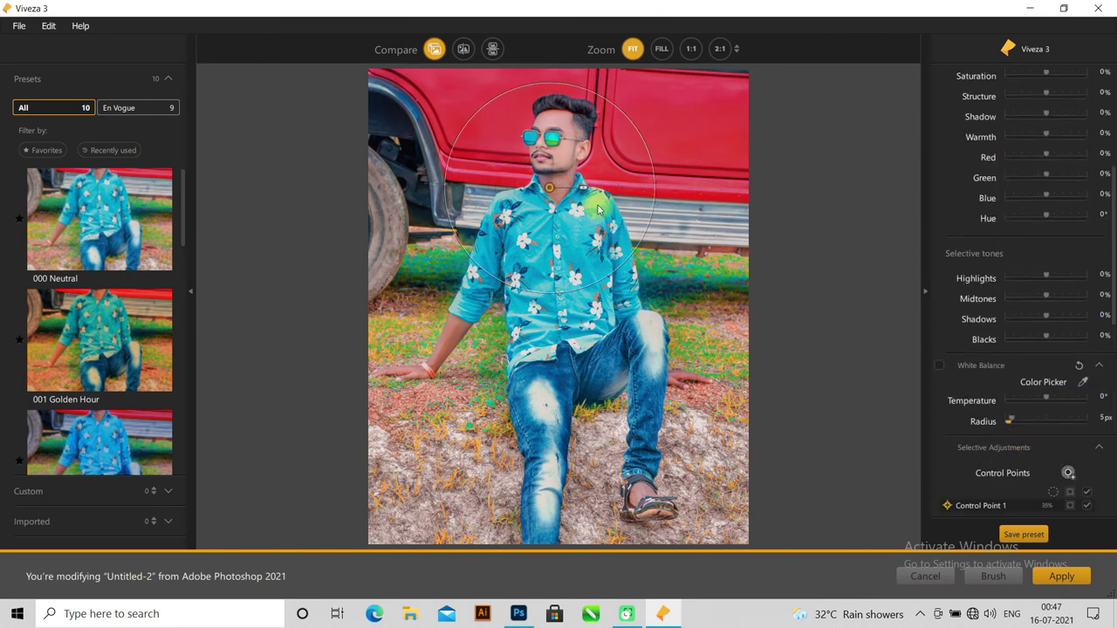
pyautogui.scroll(3, 1052, 376)
pyautogui.moveTo(1054, 476)
pyautogui.mouseDown()
pyautogui.moveTo(1079, 482)
pyautogui.moveTo(1049, 460)
pyautogui.moveTo(1073, 462)
pyautogui.moveTo(1057, 461)
pyautogui.moveTo(1058, 438)
pyautogui.moveTo(1056, 449)
pyautogui.mouseUp()
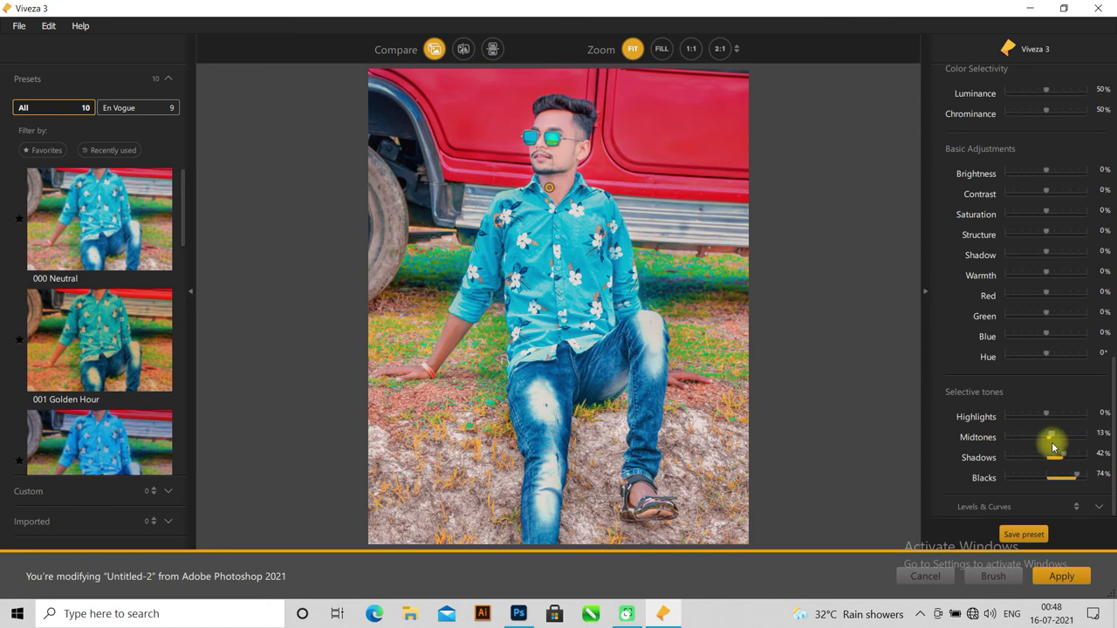
pyautogui.moveTo(1048, 433)
pyautogui.mouseDown()
pyautogui.moveTo(1018, 436)
pyautogui.moveTo(1049, 443)
pyautogui.mouseUp()
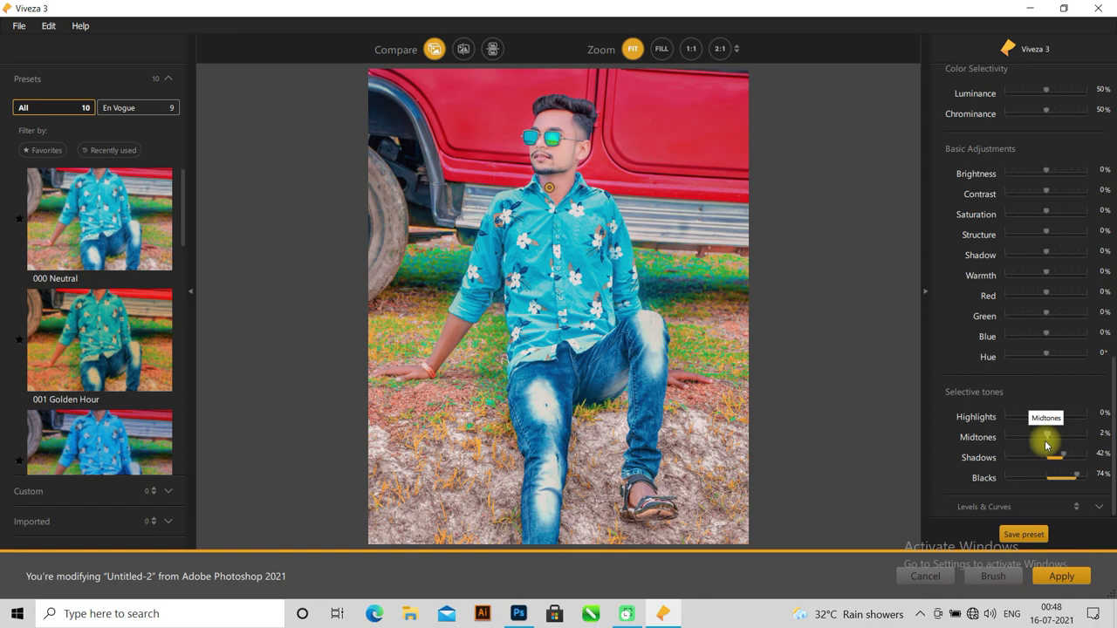
# - Place a second Viveza control point near the man's left arm
pyautogui.scroll(-3, 1052, 466)
pyautogui.click(1069, 460)
pyautogui.click(443, 347)
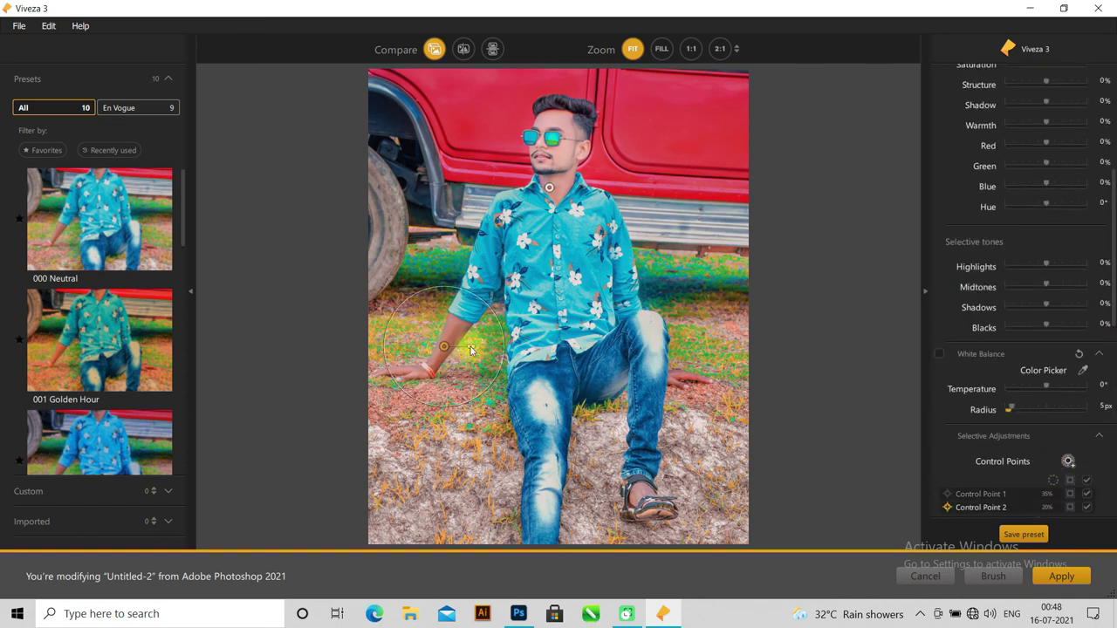
# - Give the second control point Shadows 19% and Blacks 51%
pyautogui.scroll(3, 1049, 421)
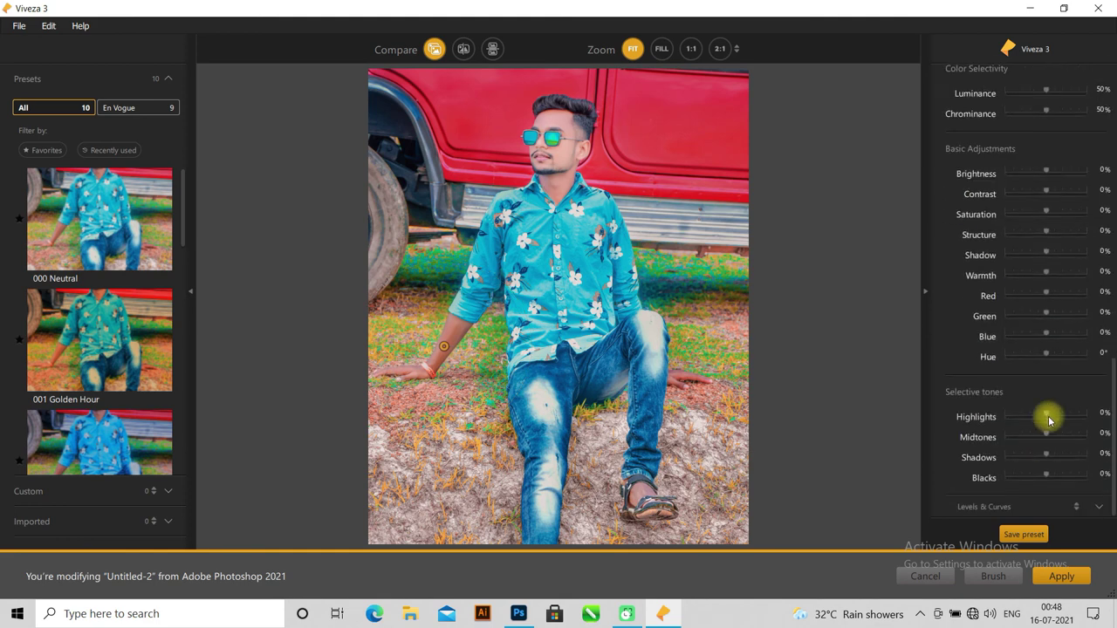
pyautogui.moveTo(1047, 476)
pyautogui.mouseDown()
pyautogui.moveTo(1067, 481)
pyautogui.moveTo(1055, 460)
pyautogui.mouseUp()
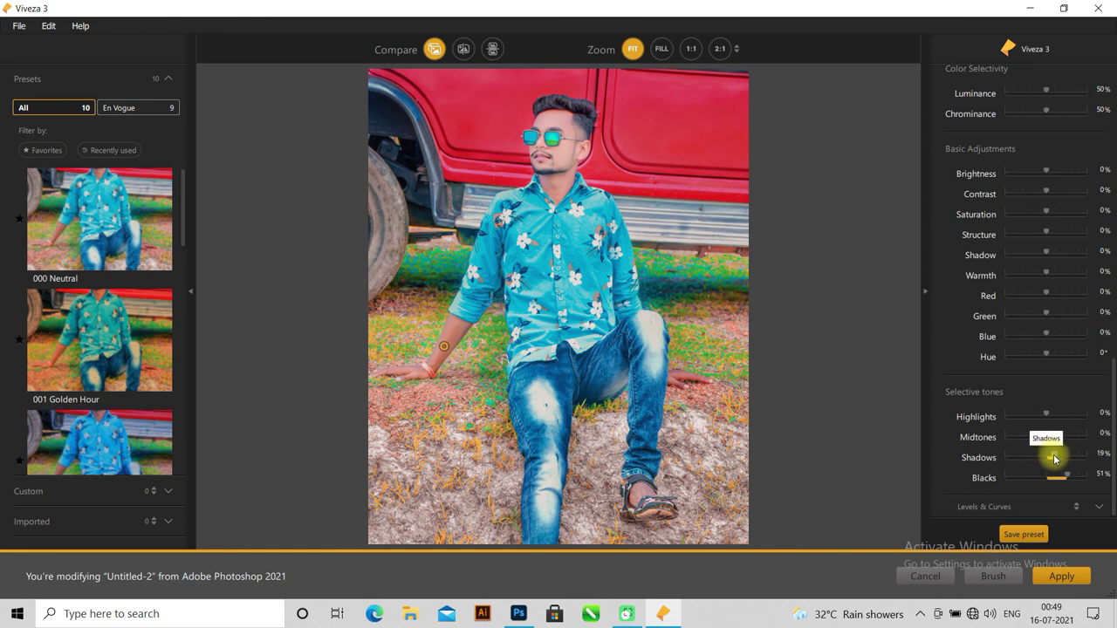
pyautogui.scroll(-5, 1049, 452)
pyautogui.scroll(2, 1060, 419)
# - Add a widened third control point on the shirt with Blacks -18%, then apply Viveza
pyautogui.click(572, 296)
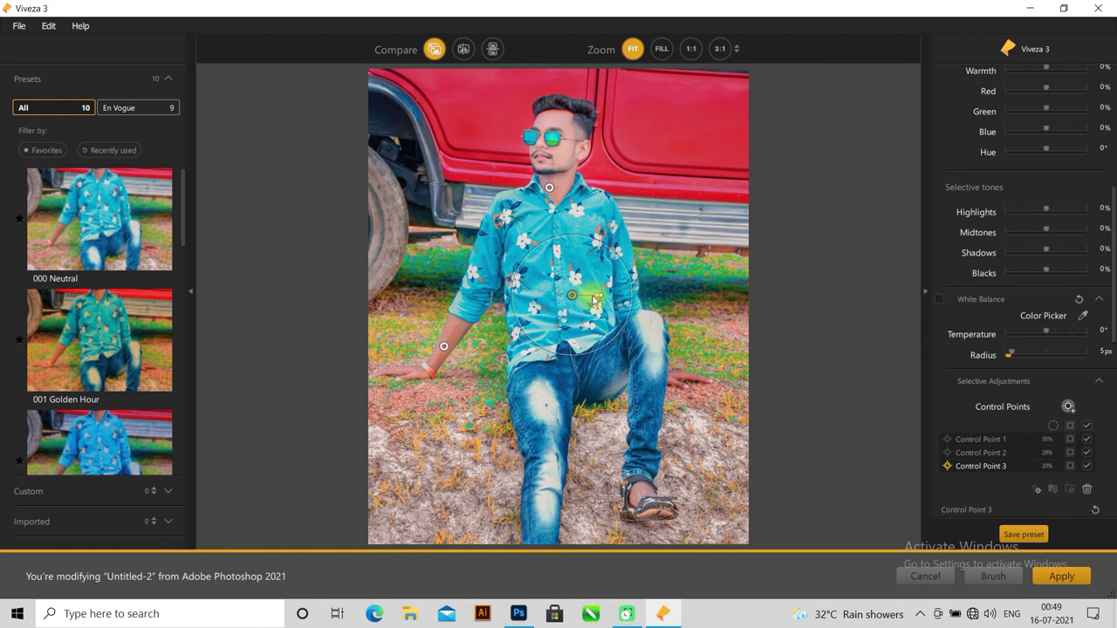
pyautogui.moveTo(600, 297); pyautogui.dragTo(652, 298)
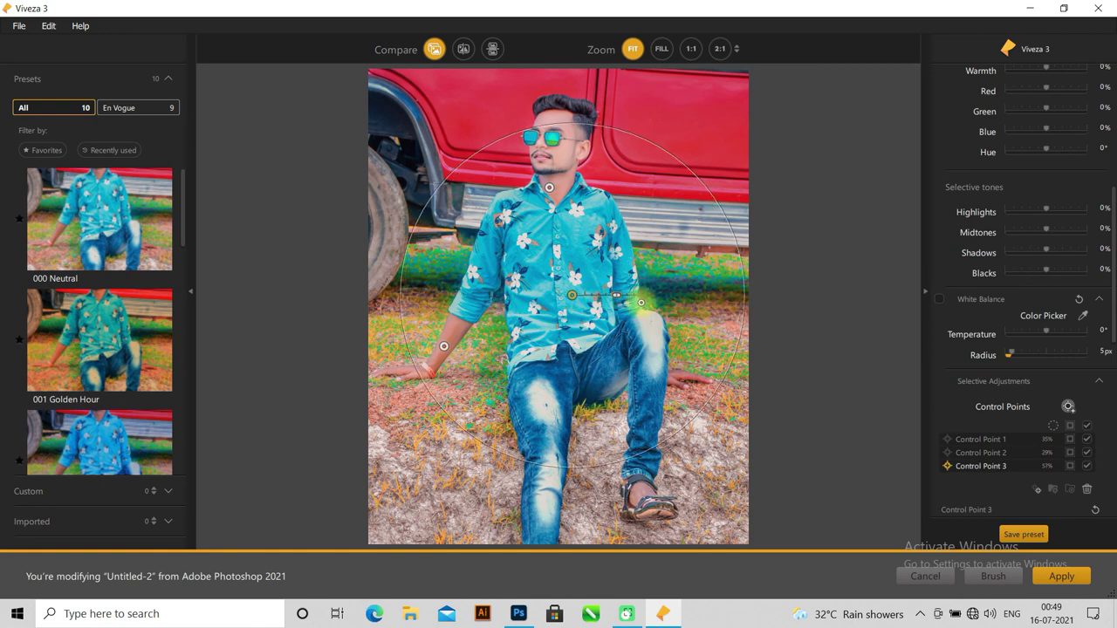
pyautogui.scroll(-5, 1030, 401)
pyautogui.scroll(-3, 1047, 453)
pyautogui.moveTo(1045, 477)
pyautogui.mouseDown()
pyautogui.moveTo(1026, 476)
pyautogui.moveTo(1097, 474)
pyautogui.moveTo(1027, 479)
pyautogui.mouseUp()
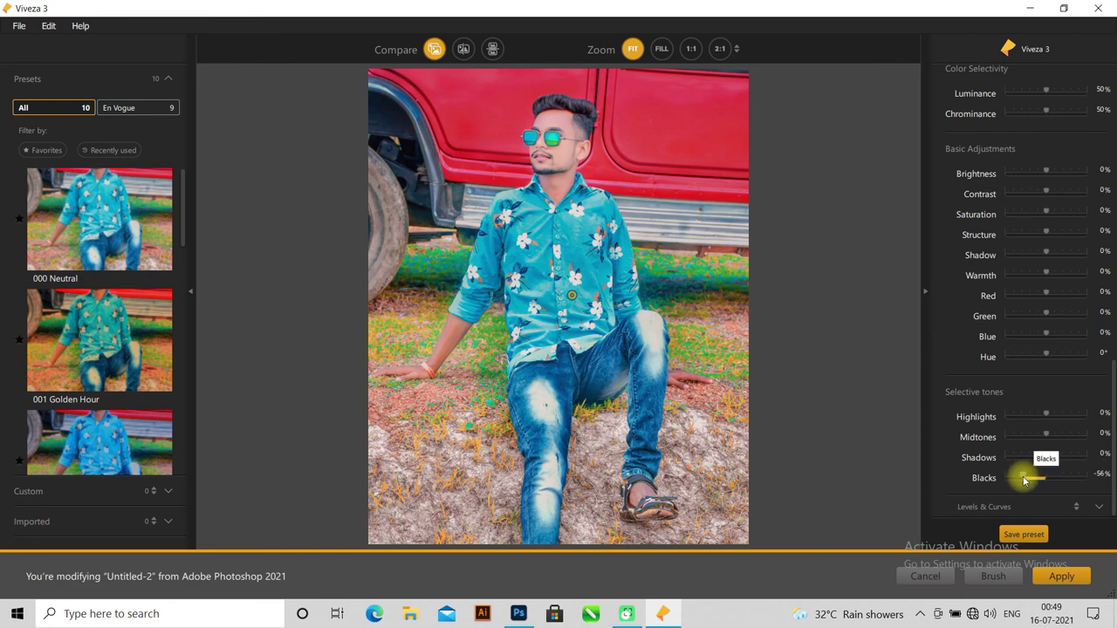
pyautogui.moveTo(1027, 478); pyautogui.dragTo(1039, 485)
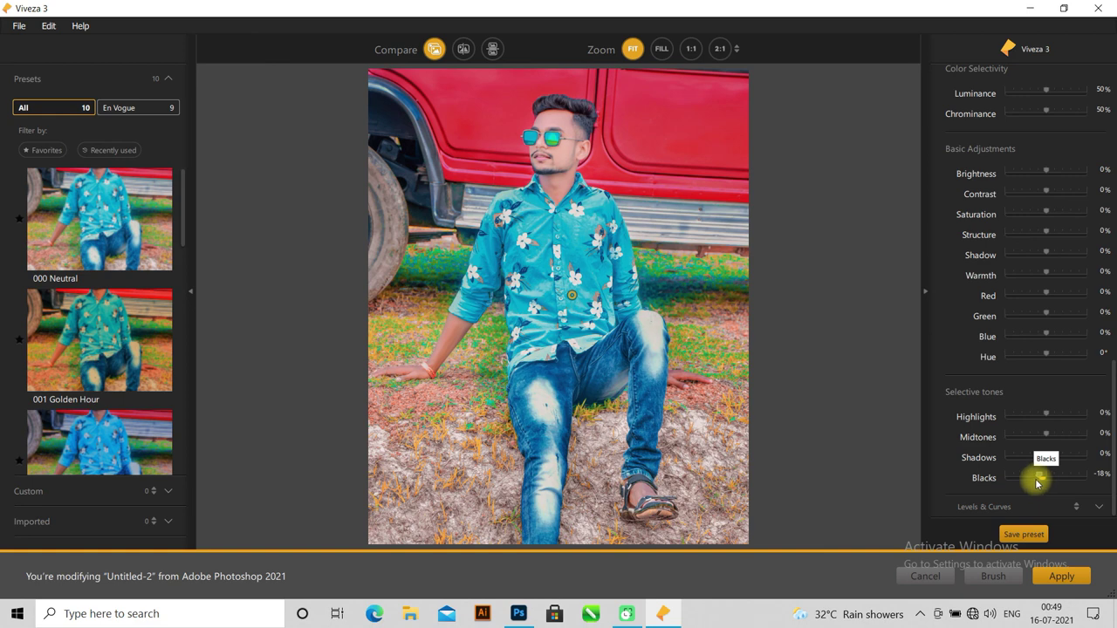
pyautogui.click(1062, 576)
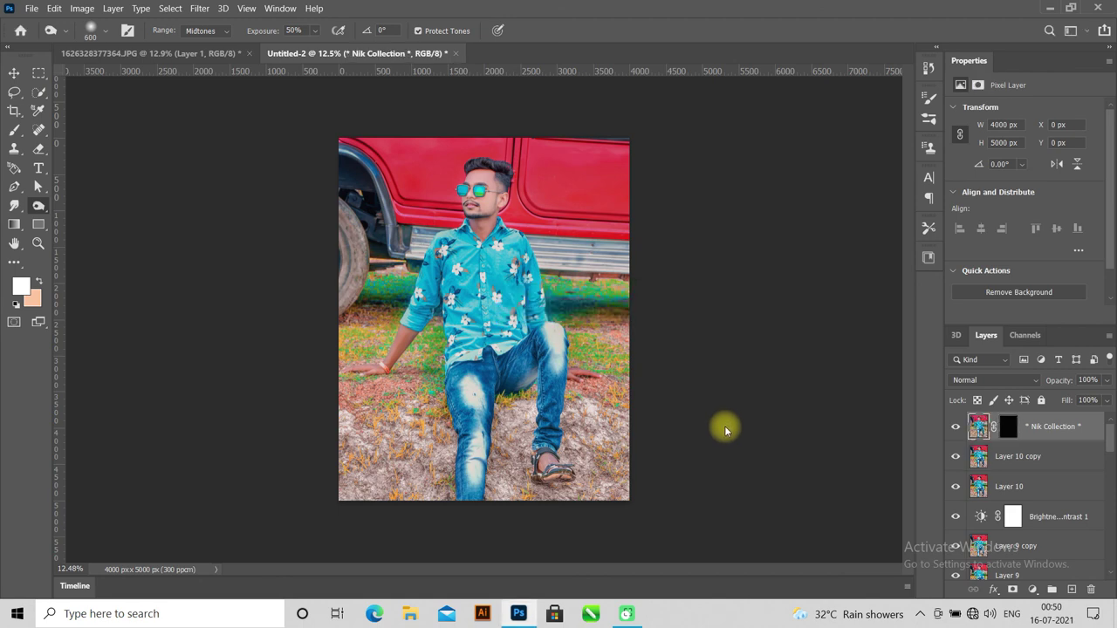
# - Delete the Nik Collection layer so Layer 10 copy is back on top
pyautogui.rightClick(1090, 434)
pyautogui.click(927, 79)
pyautogui.click(521, 237)
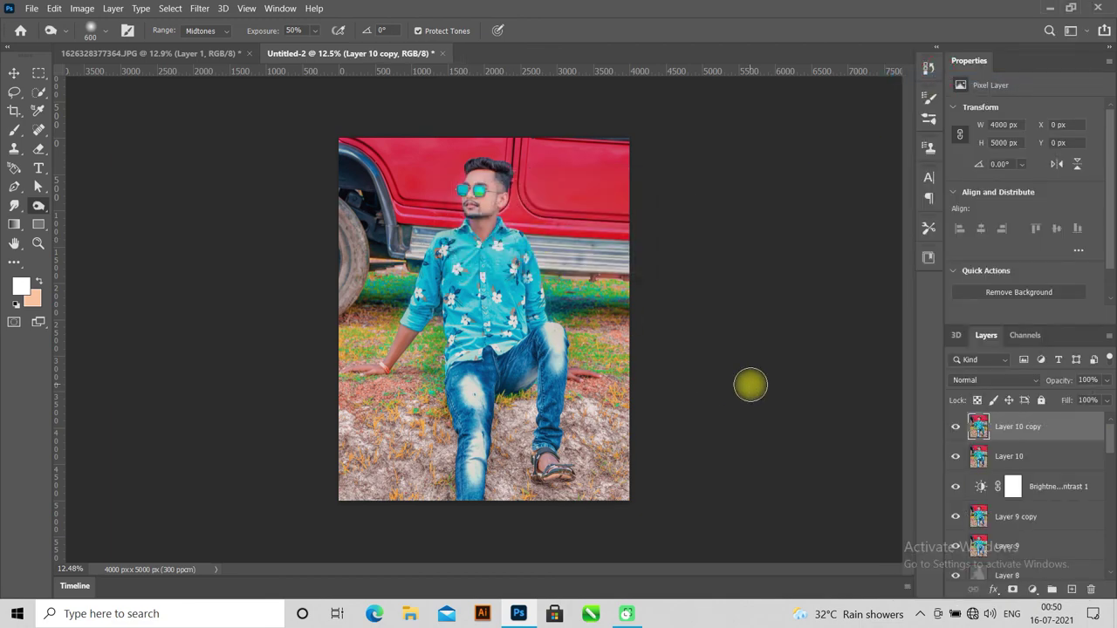